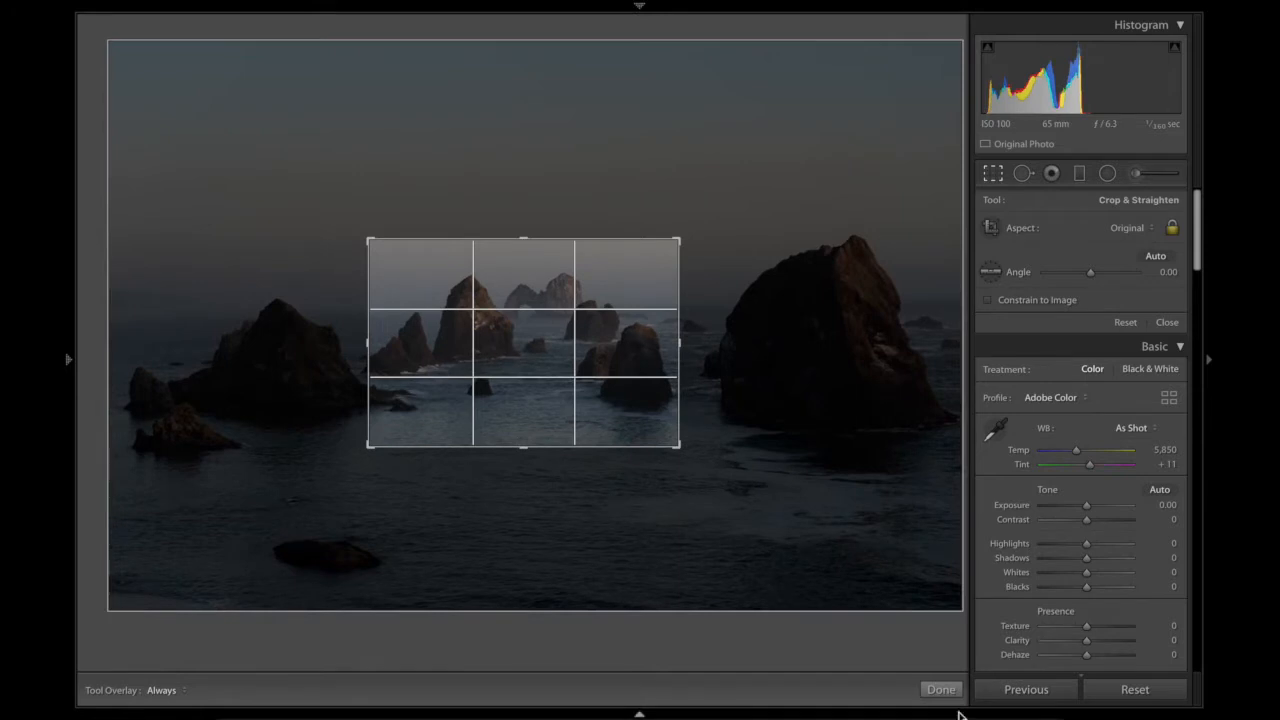
- Apply the crop around the central sea stacks and distant arch
{"action": "left_click", "coordinate": [941, 689]}
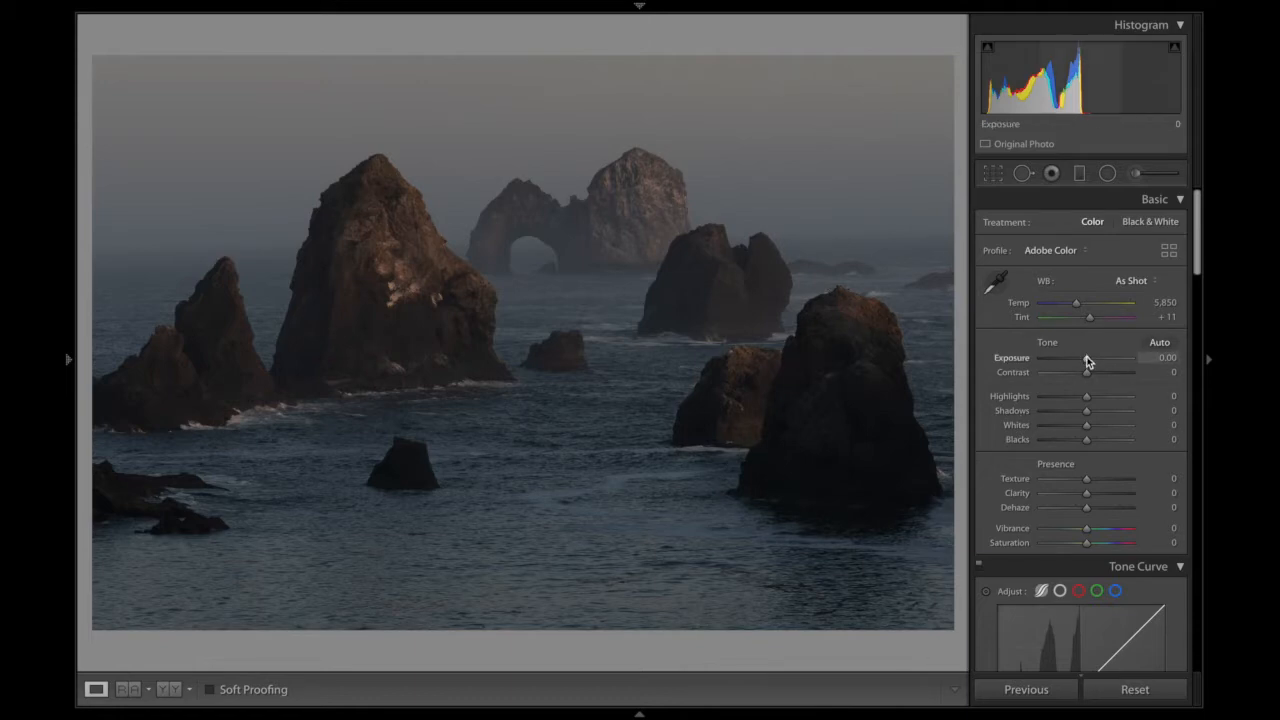
{"action": "mouse_move", "coordinate": [1088, 362]}
{"action": "left_mouse_down"}
{"action": "mouse_move", "coordinate": [1121, 360]}
{"action": "mouse_move", "coordinate": [1093, 372]}
{"action": "left_mouse_up"}
{"action": "key", "text": "ctrl+z"}
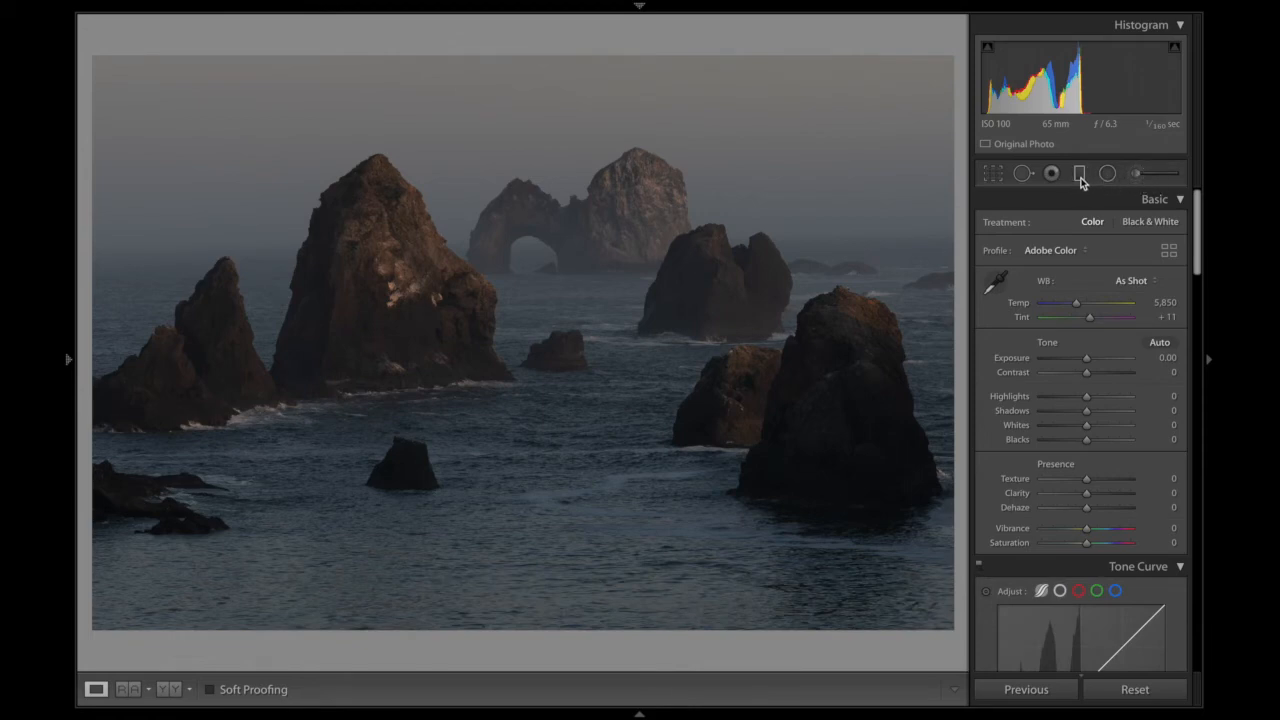
- Brighten the cropped photo with Shadows at +84, Exposure at +0.25 and Whites at +49
{"action": "left_click_drag", "start_coordinate": [1088, 418], "coordinate": [1125, 419]}
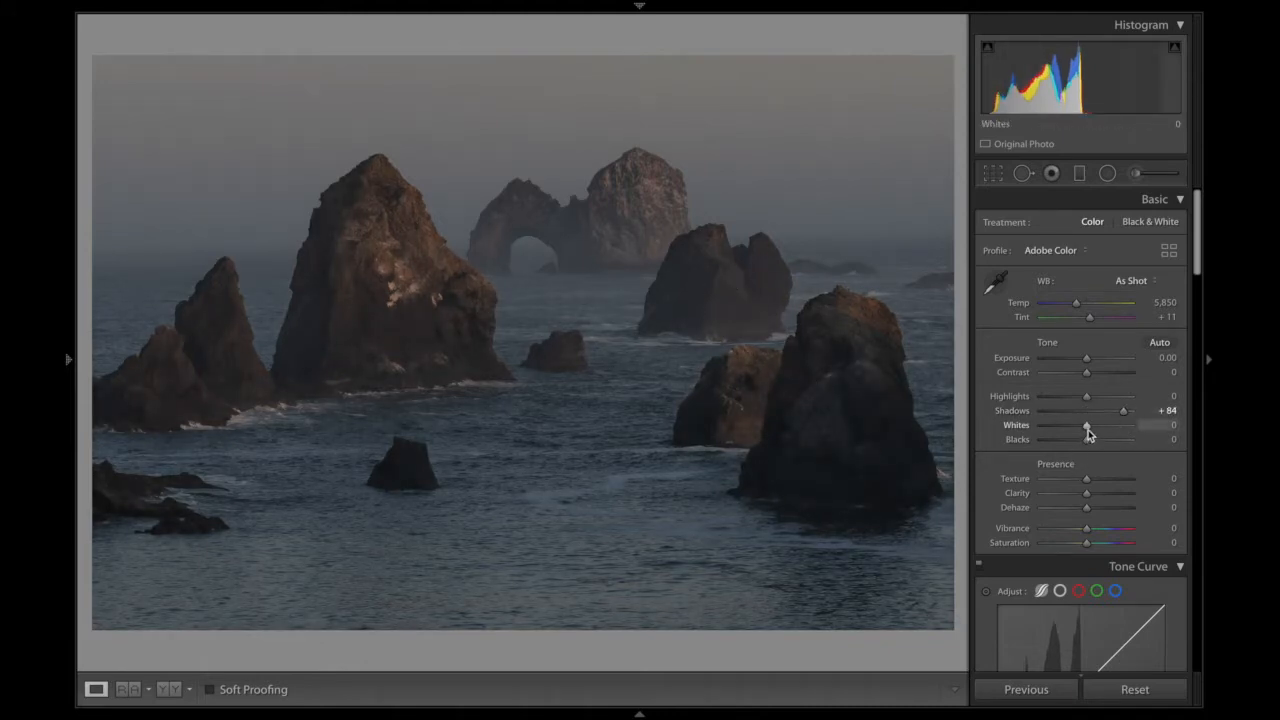
{"action": "left_click_drag", "start_coordinate": [1088, 427], "coordinate": [1105, 430]}
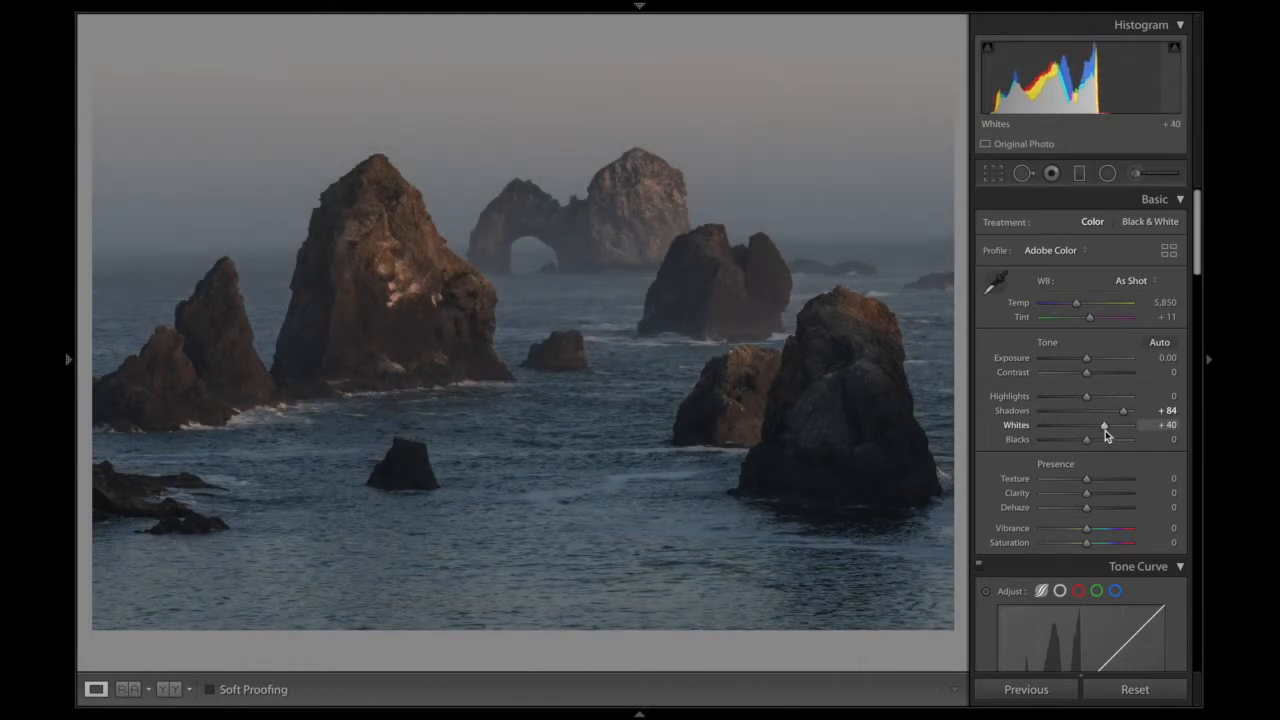
{"action": "left_click_drag", "start_coordinate": [1086, 358], "coordinate": [1089, 358]}
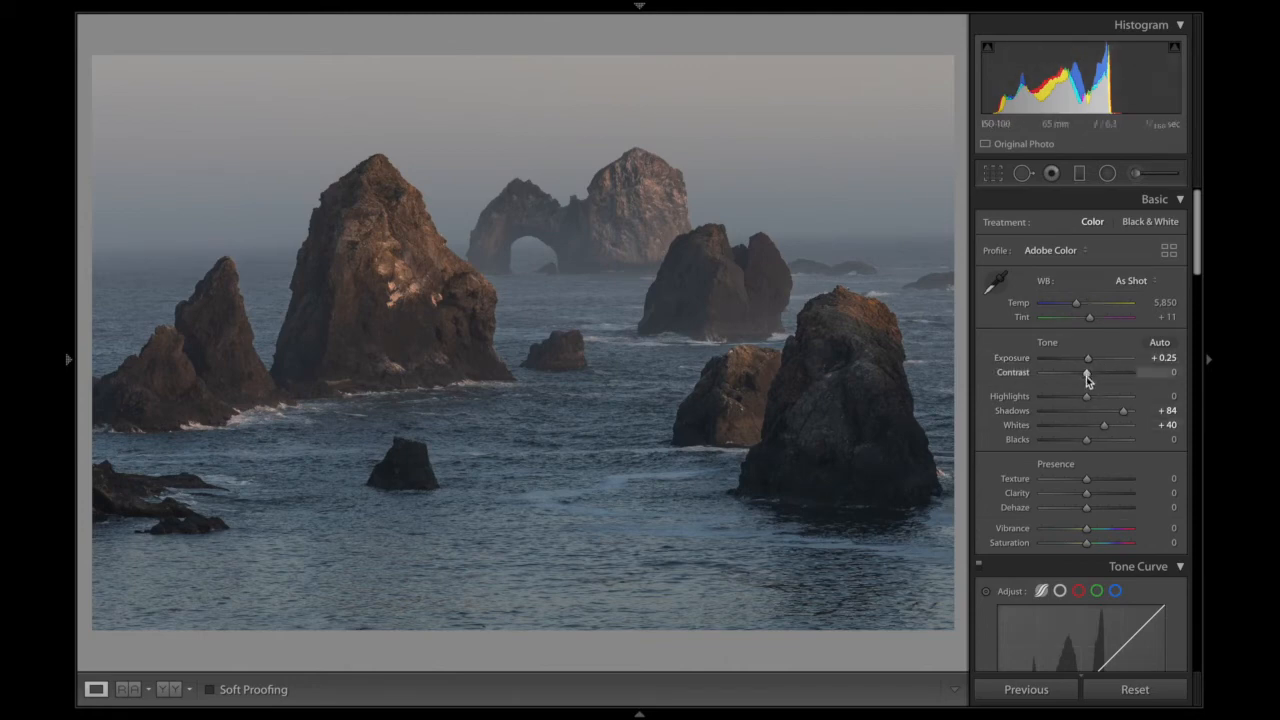
{"action": "left_click_drag", "start_coordinate": [1104, 425], "coordinate": [1107, 428]}
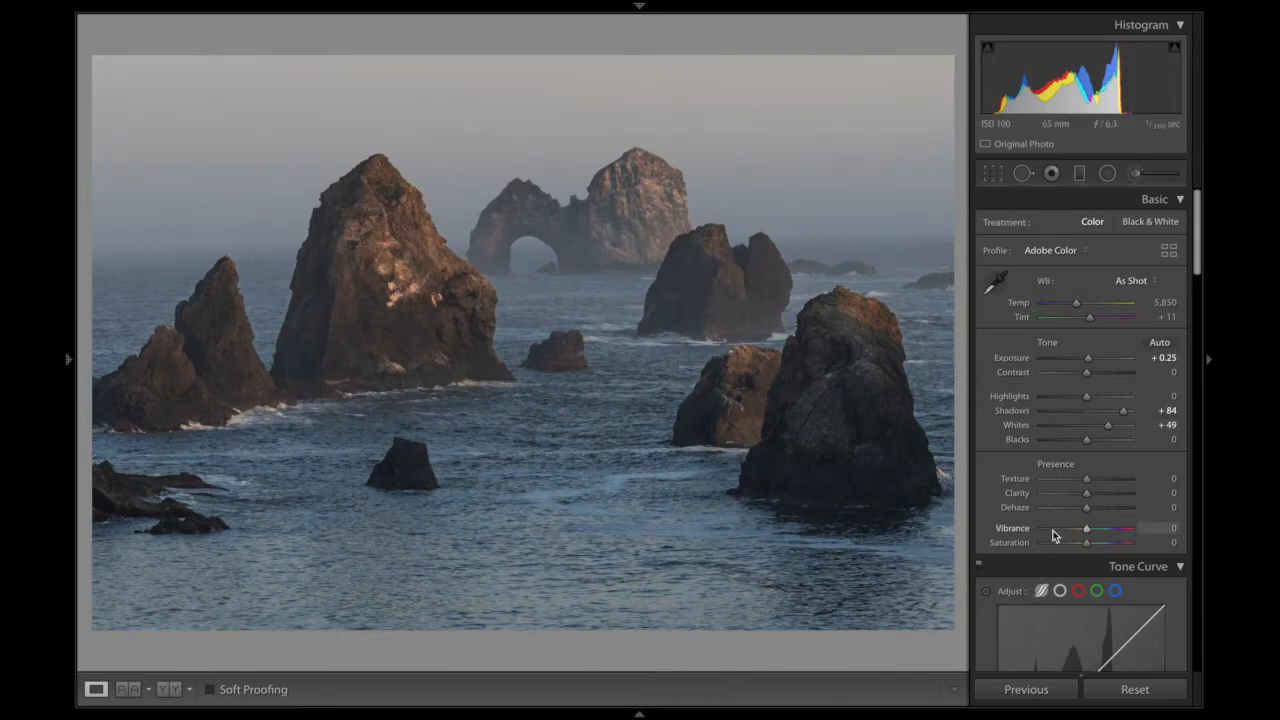
- Set the sharpening Masking to 53 and check its effect on the photo
{"action": "scroll", "coordinate": [1052, 536], "scroll_direction": "down", "scroll_amount": 20}
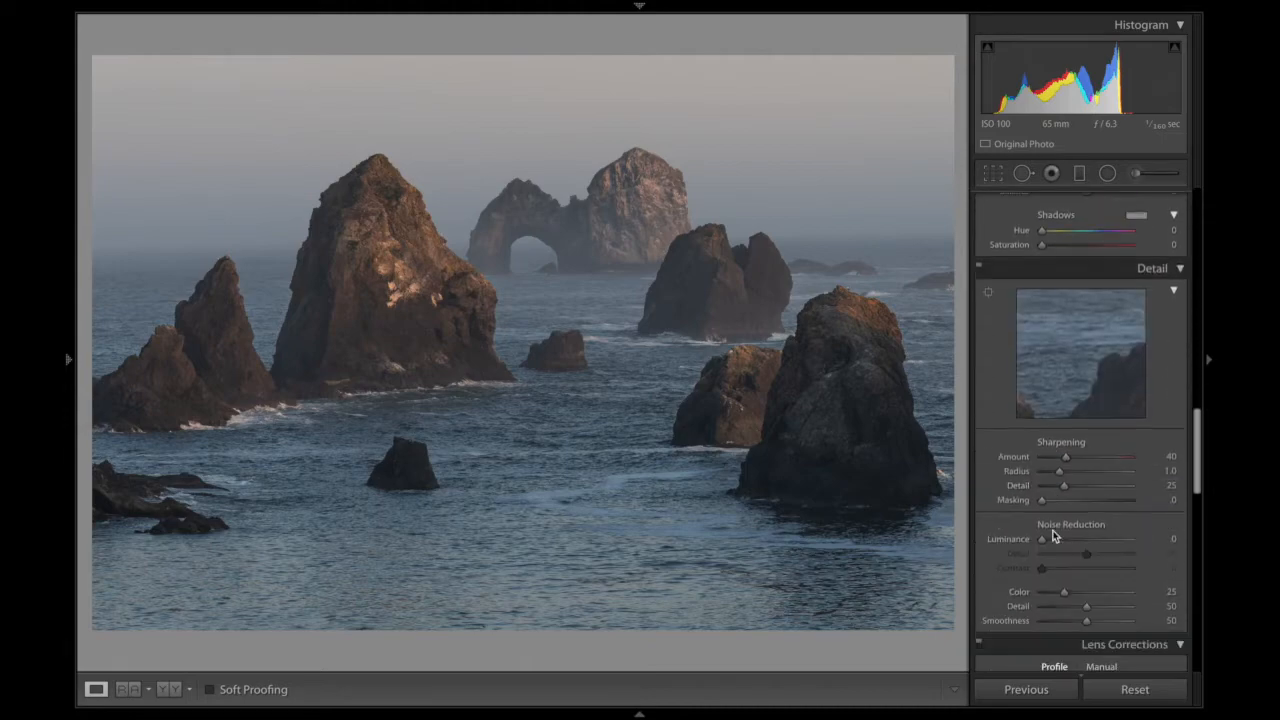
{"action": "left_click_drag", "start_coordinate": [1045, 502], "coordinate": [1089, 505]}
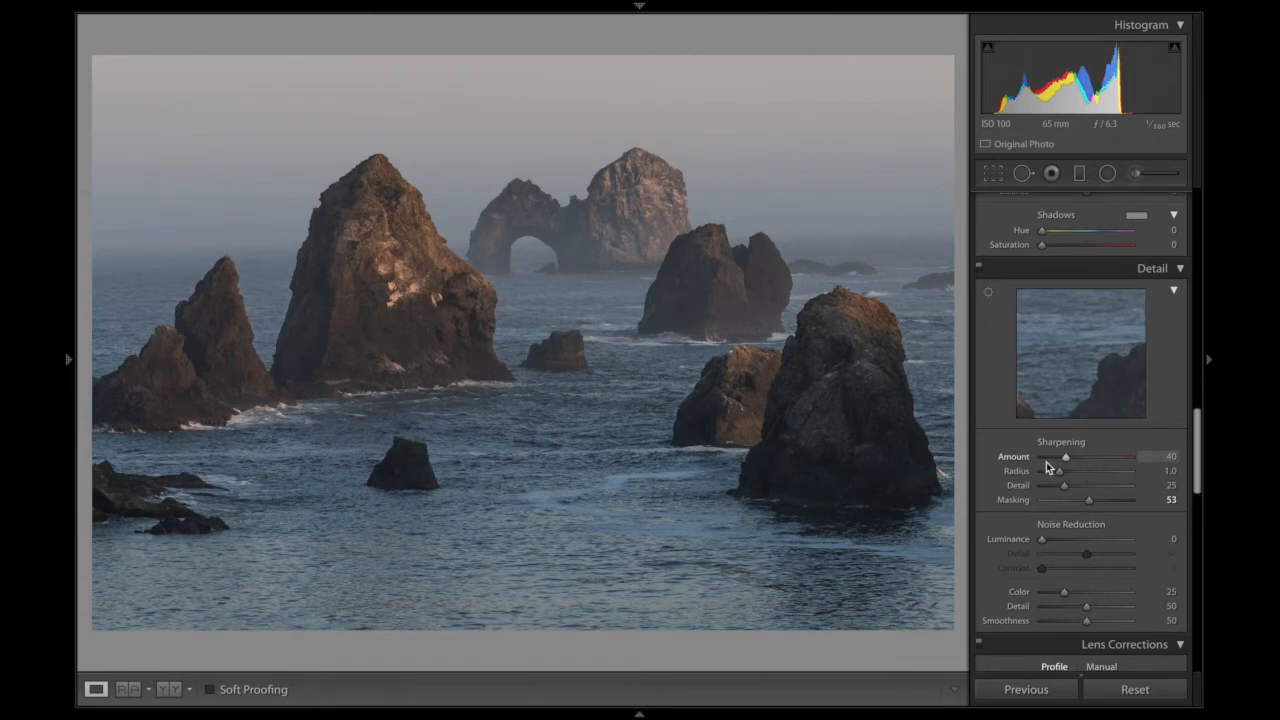
{"action": "left_click", "coordinate": [1092, 505], "text": "alt"}
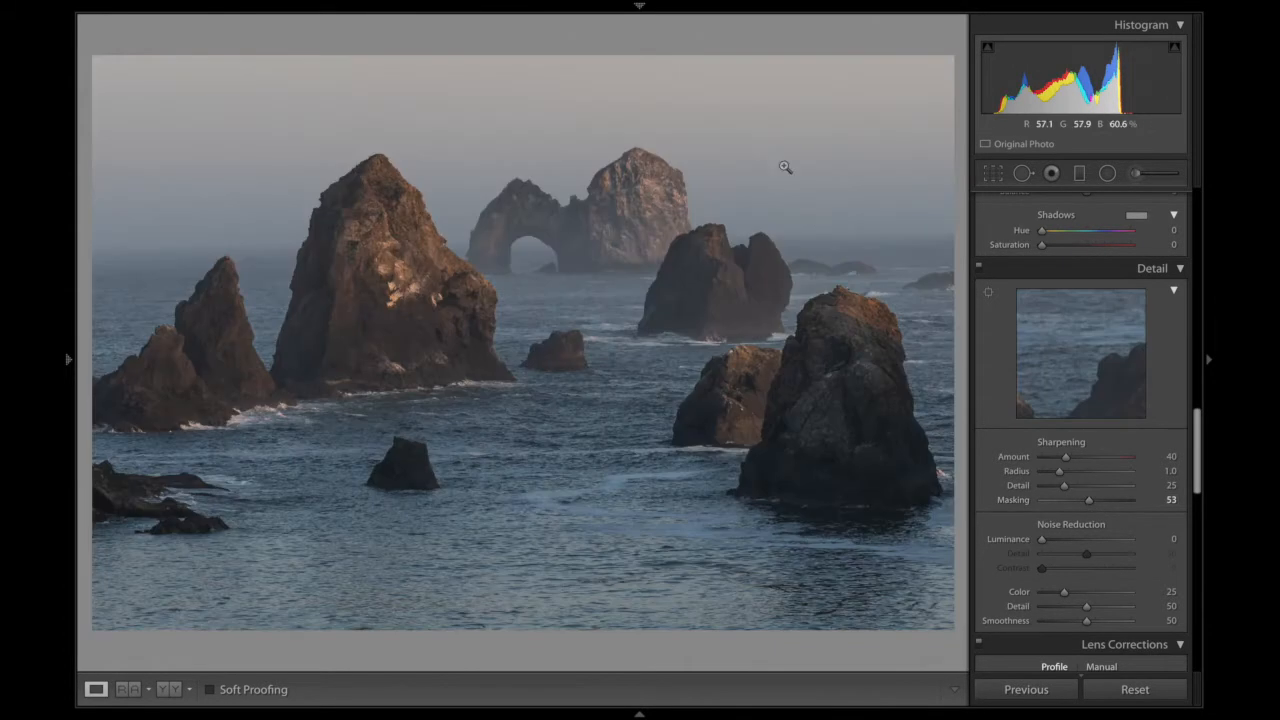
{"action": "left_click", "coordinate": [800, 140]}
{"action": "left_click", "coordinate": [735, 175]}
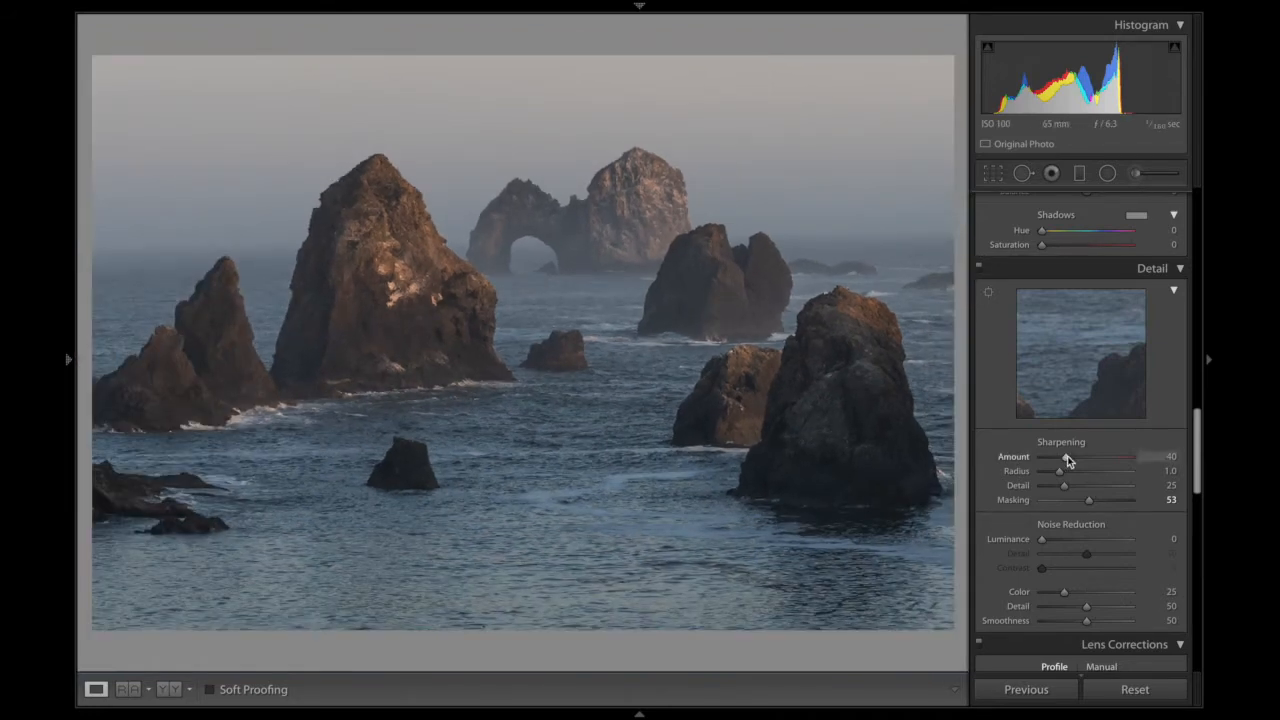
- Add a horizontal graduated filter over the sky, fading from the arch's top to the water just below the horizon
{"action": "scroll", "coordinate": [1066, 457], "scroll_direction": "up", "scroll_amount": 10}
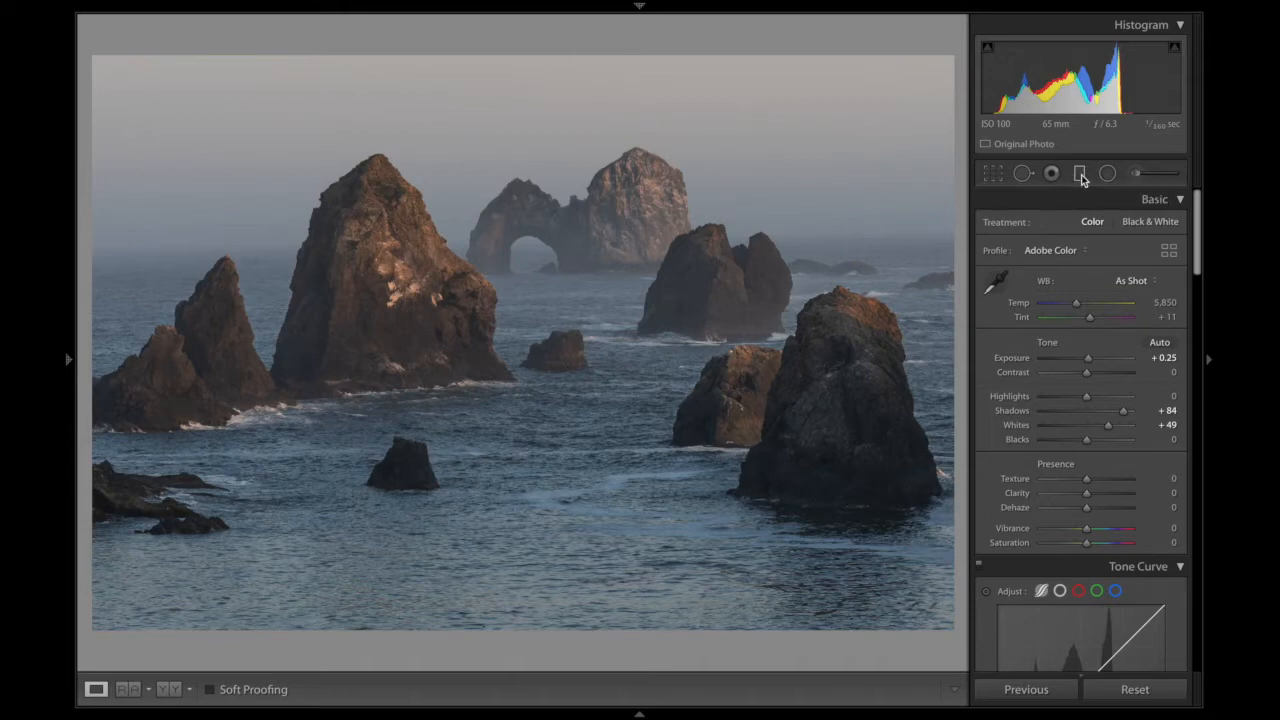
{"action": "left_click", "coordinate": [1080, 175]}
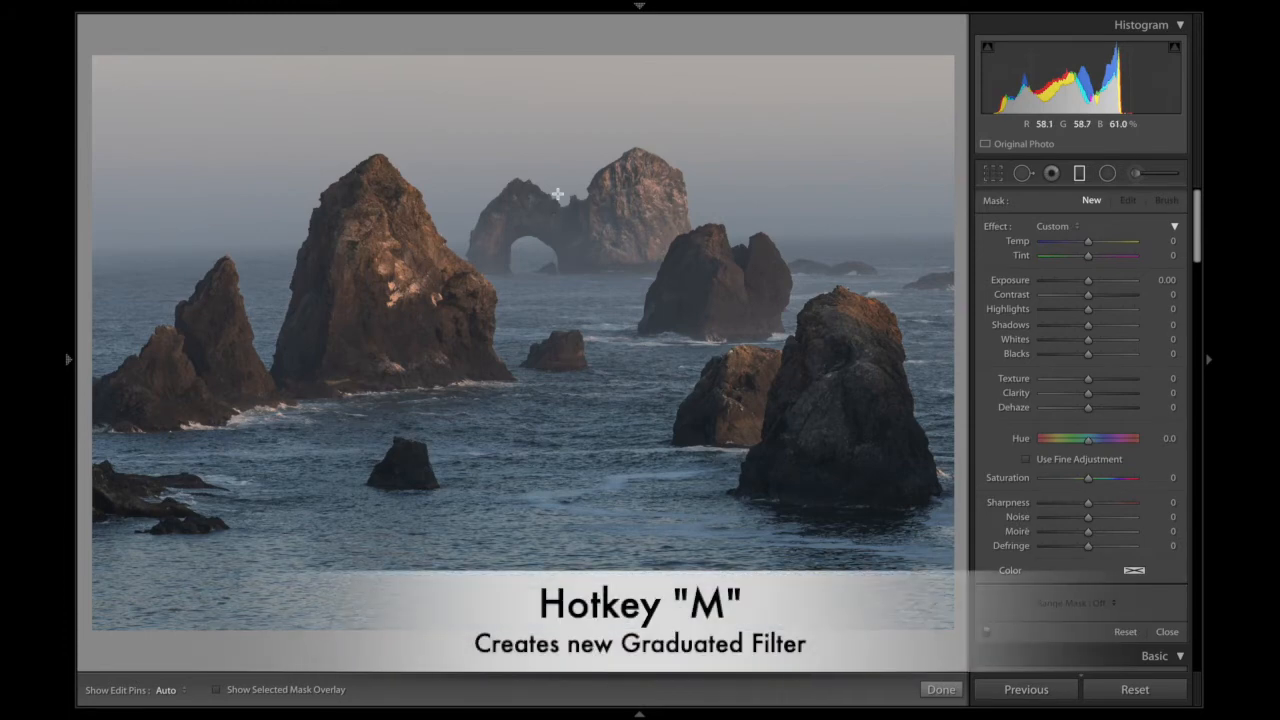
{"action": "left_click_drag", "start_coordinate": [557, 194], "coordinate": [556, 310]}
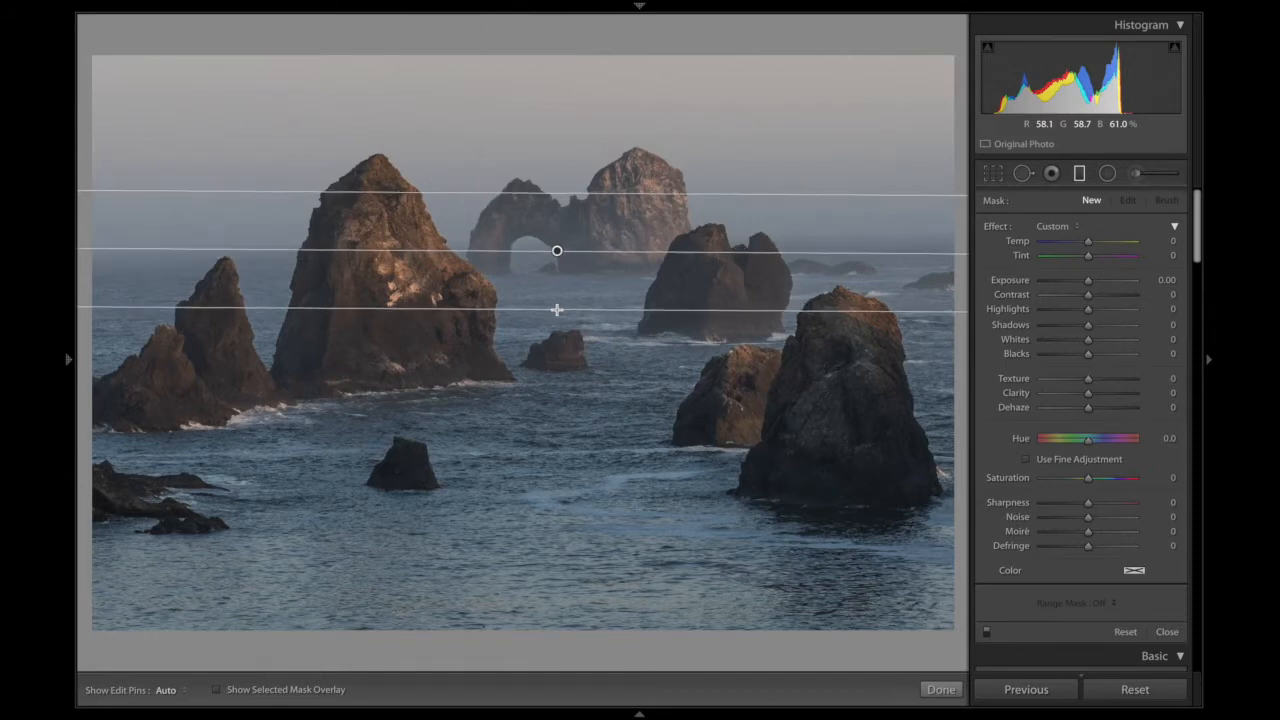
{"action": "mouse_move", "coordinate": [557, 310]}
{"action": "left_mouse_down"}
{"action": "mouse_move", "coordinate": [614, 320]}
{"action": "mouse_move", "coordinate": [548, 287]}
{"action": "mouse_move", "coordinate": [572, 250]}
{"action": "mouse_move", "coordinate": [560, 225]}
{"action": "mouse_move", "coordinate": [534, 366]}
{"action": "mouse_move", "coordinate": [571, 306]}
{"action": "mouse_move", "coordinate": [569, 340]}
{"action": "mouse_move", "coordinate": [563, 274]}
{"action": "mouse_move", "coordinate": [563, 377]}
{"action": "mouse_move", "coordinate": [454, 360]}
{"action": "mouse_move", "coordinate": [806, 357]}
{"action": "mouse_move", "coordinate": [525, 343]}
{"action": "mouse_move", "coordinate": [549, 334]}
{"action": "mouse_move", "coordinate": [869, 357]}
{"action": "mouse_move", "coordinate": [432, 340]}
{"action": "mouse_move", "coordinate": [521, 337]}
{"action": "mouse_move", "coordinate": [540, 320]}
{"action": "mouse_move", "coordinate": [537, 376]}
{"action": "mouse_move", "coordinate": [560, 257]}
{"action": "mouse_move", "coordinate": [563, 403]}
{"action": "mouse_move", "coordinate": [514, 406]}
{"action": "mouse_move", "coordinate": [603, 423]}
{"action": "mouse_move", "coordinate": [561, 415]}
{"action": "mouse_move", "coordinate": [548, 319]}
{"action": "left_mouse_up"}
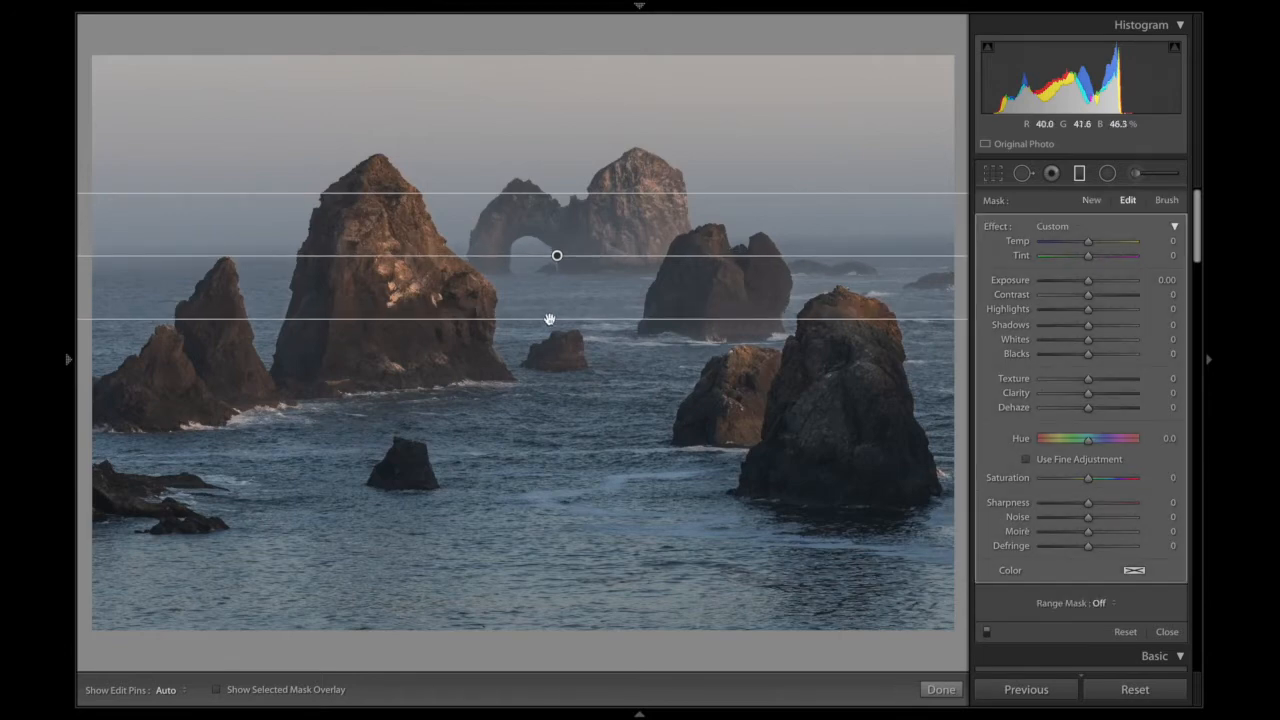
- Straighten the photo along the sea horizon and apply the crop
{"action": "left_click", "coordinate": [992, 174]}
{"action": "left_click", "coordinate": [990, 271]}
{"action": "left_click_drag", "start_coordinate": [369, 307], "coordinate": [764, 307]}
{"action": "left_click", "coordinate": [935, 690]}
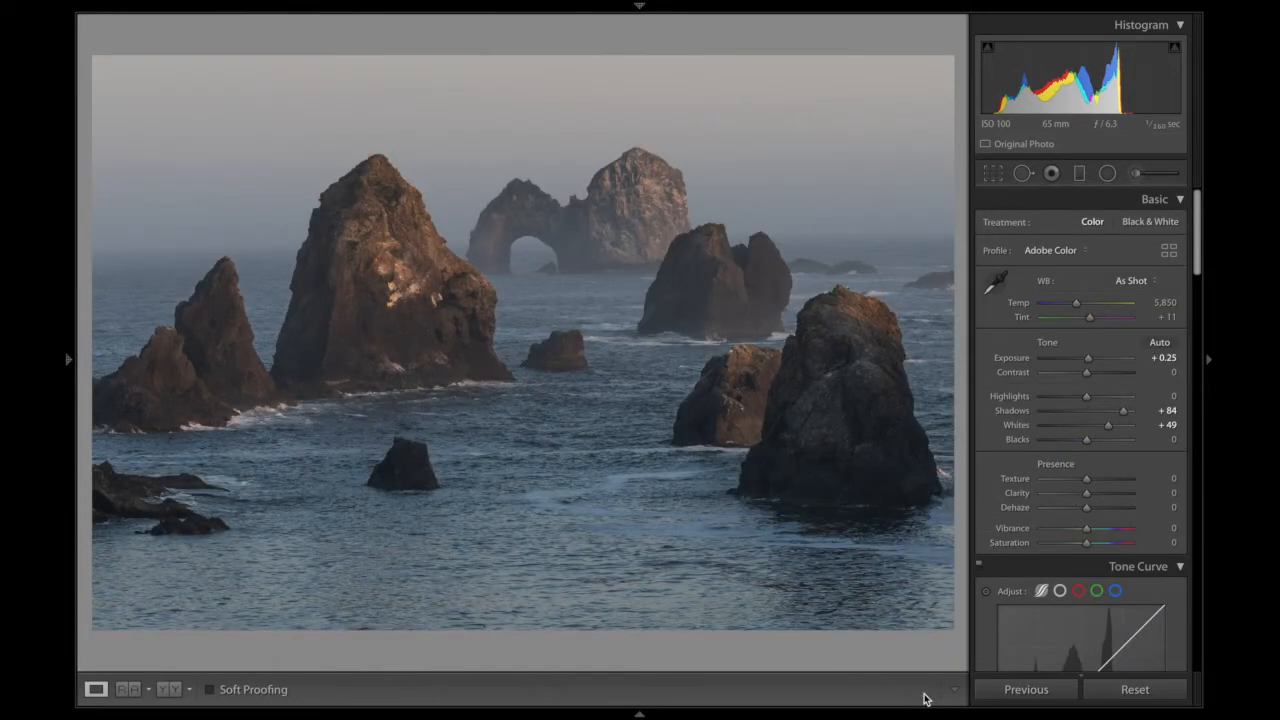
- Reselect the sky's graduated filter and show its mask overlay
{"action": "left_click", "coordinate": [1080, 175]}
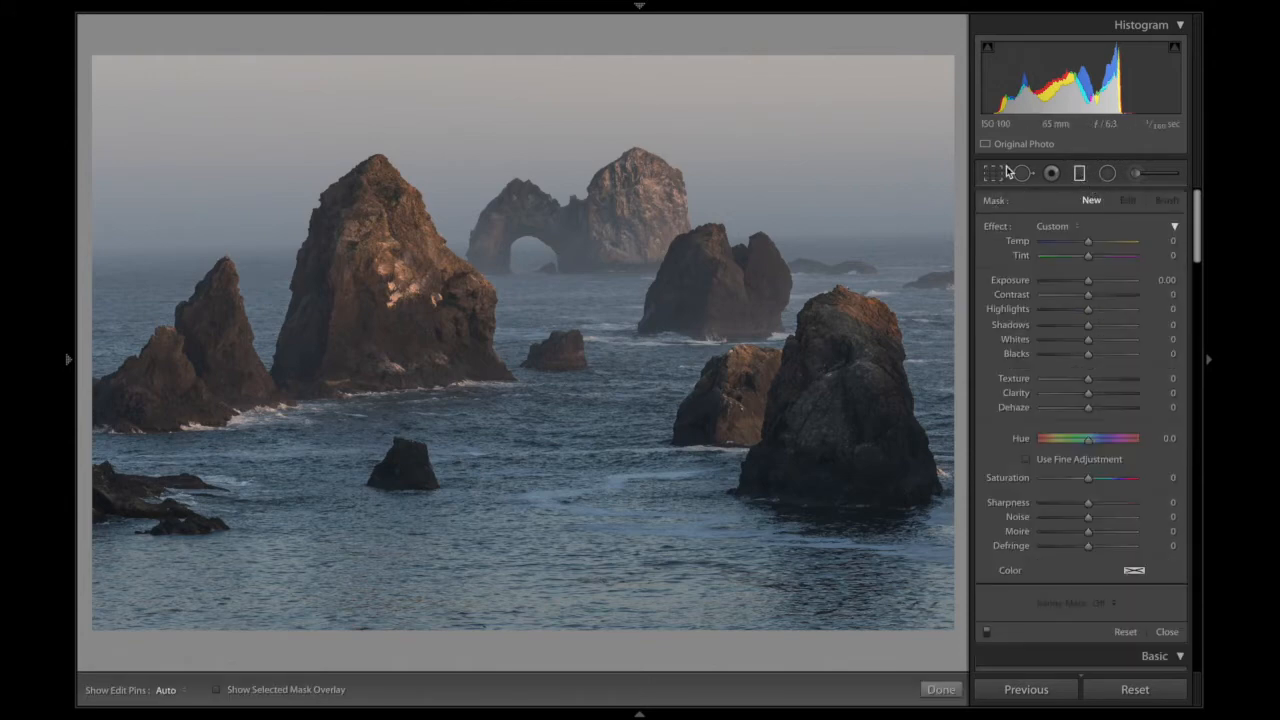
{"action": "left_click", "coordinate": [557, 256]}
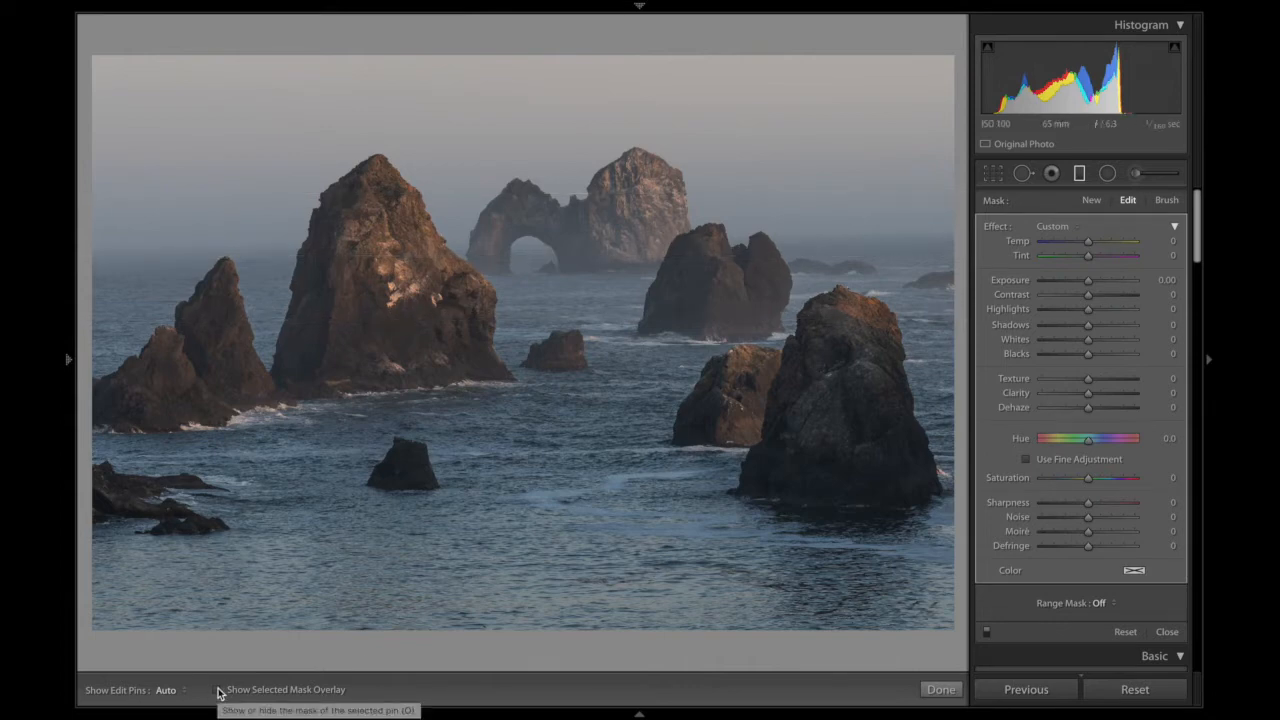
{"action": "key", "text": "o"}
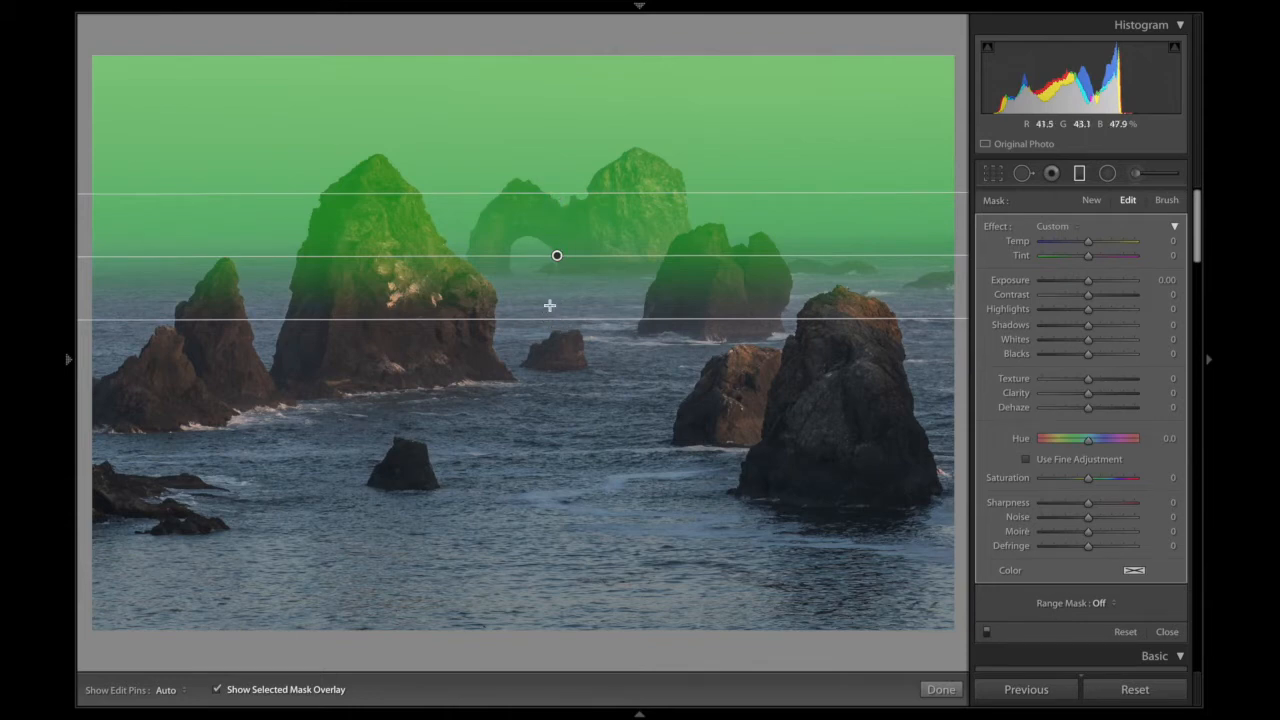
- Adjust the graduated filter's transition to run from the tallest rock's peak down to near its base, and hide the mask overlay
{"action": "left_click_drag", "start_coordinate": [546, 321], "coordinate": [571, 543]}
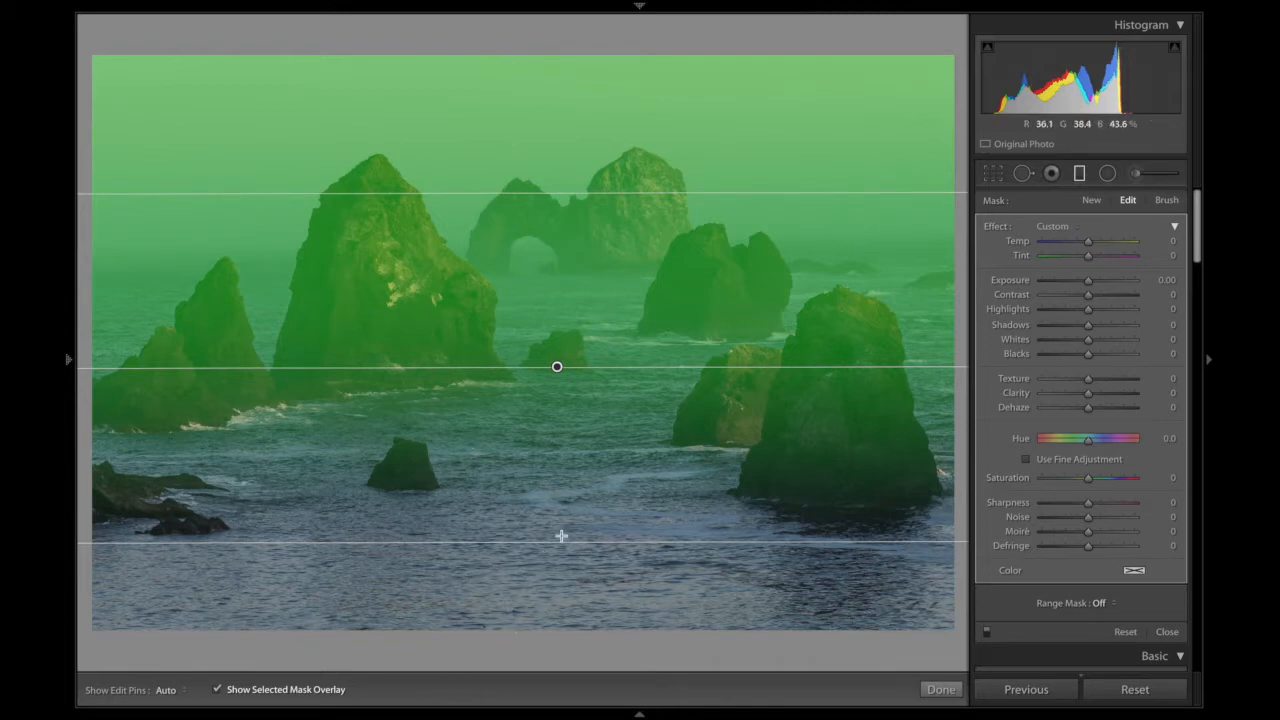
{"action": "left_click_drag", "start_coordinate": [563, 543], "coordinate": [561, 219]}
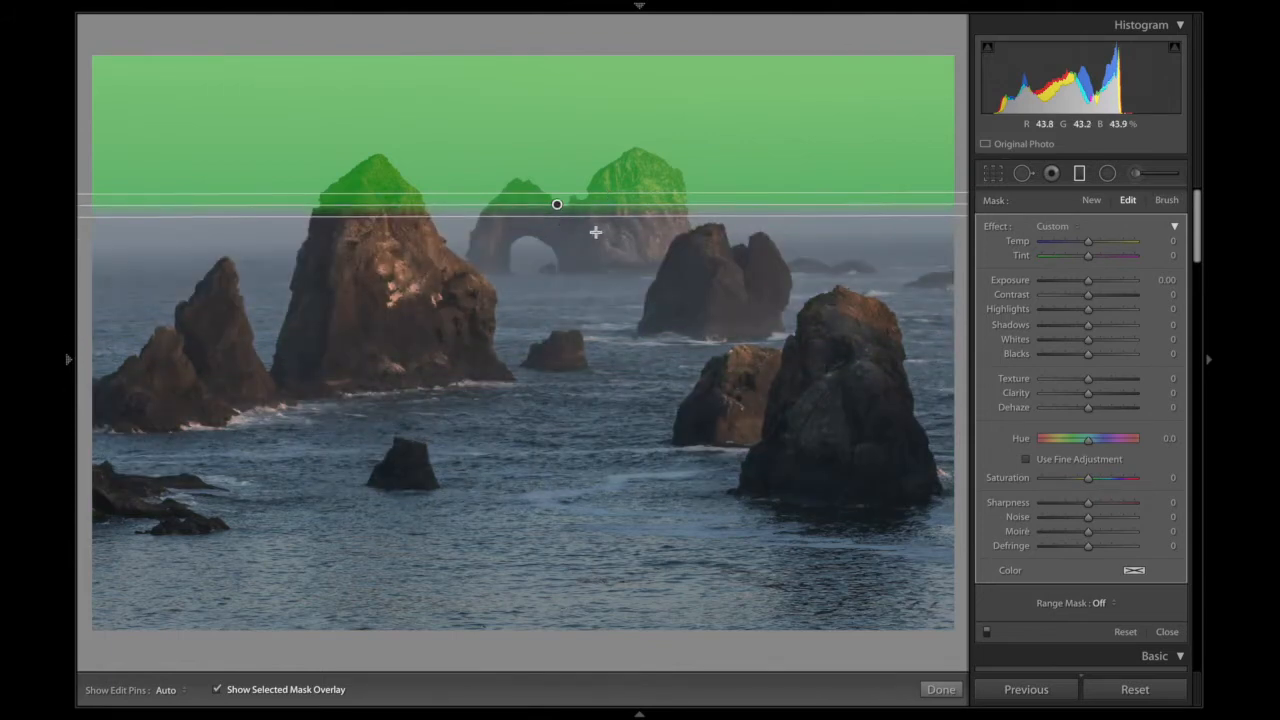
{"action": "left_click_drag", "start_coordinate": [593, 223], "coordinate": [593, 322]}
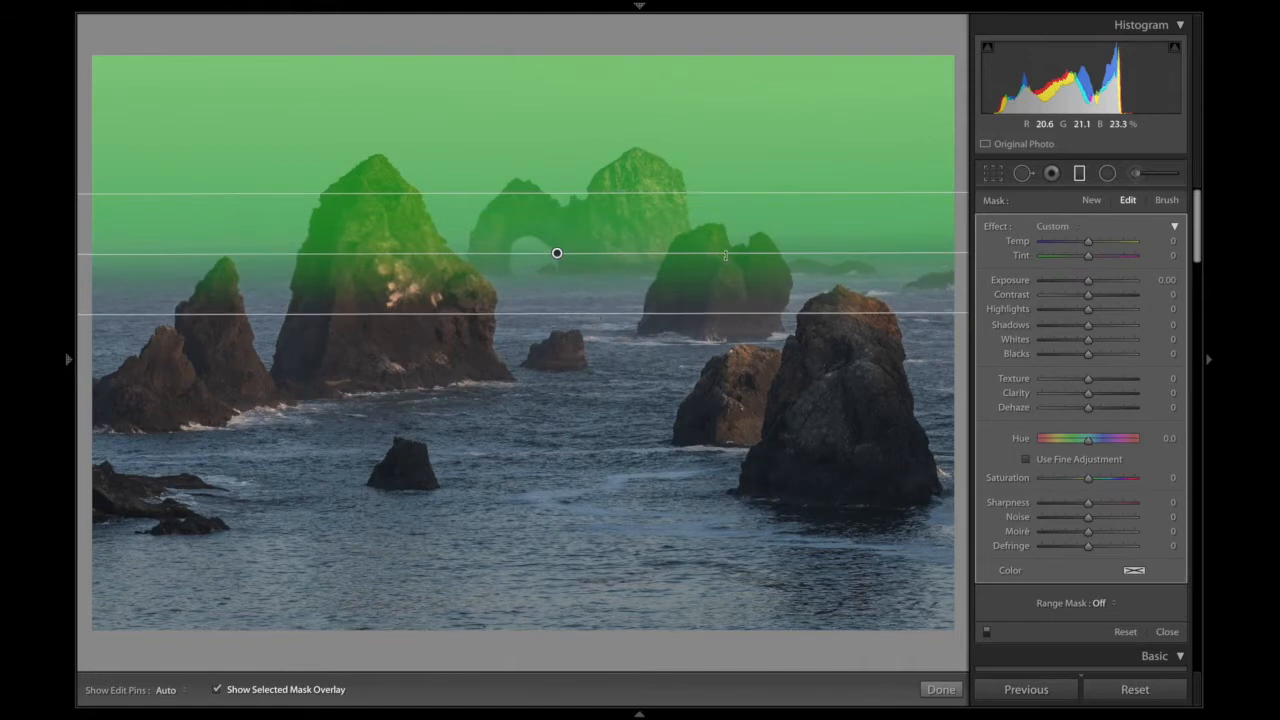
{"action": "left_click_drag", "start_coordinate": [694, 198], "coordinate": [686, 160]}
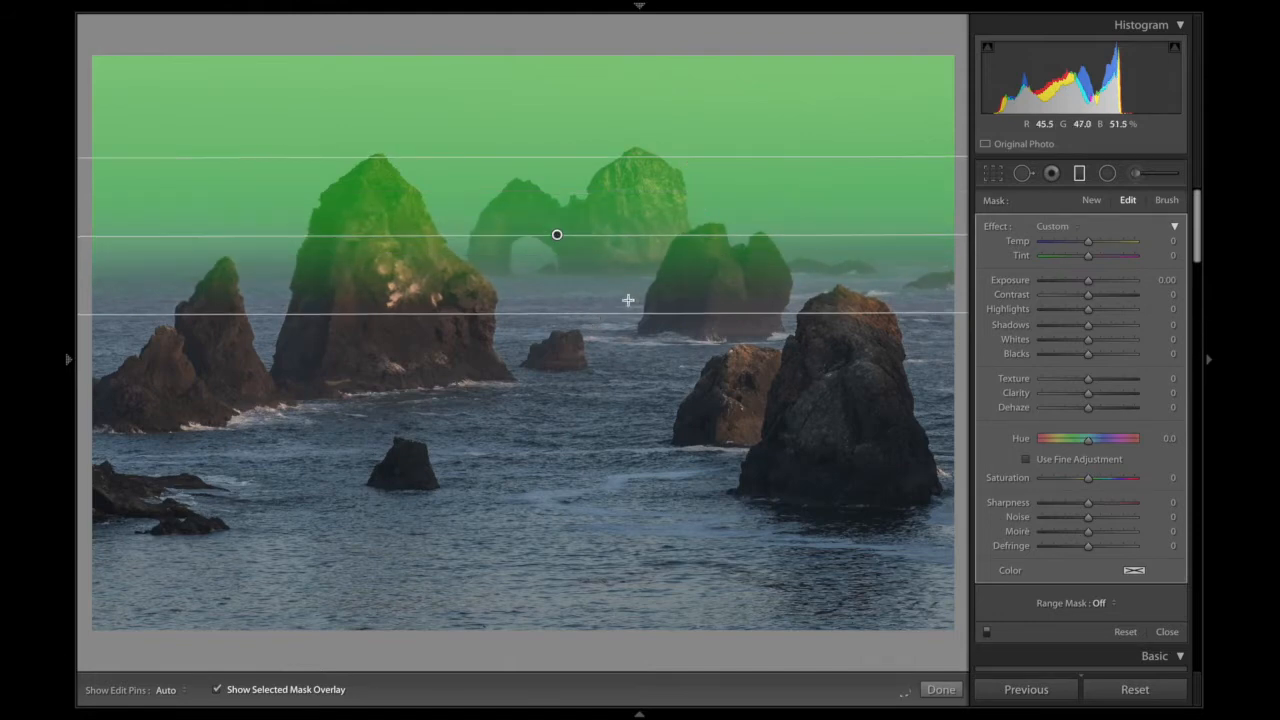
{"action": "left_click_drag", "start_coordinate": [623, 312], "coordinate": [622, 353]}
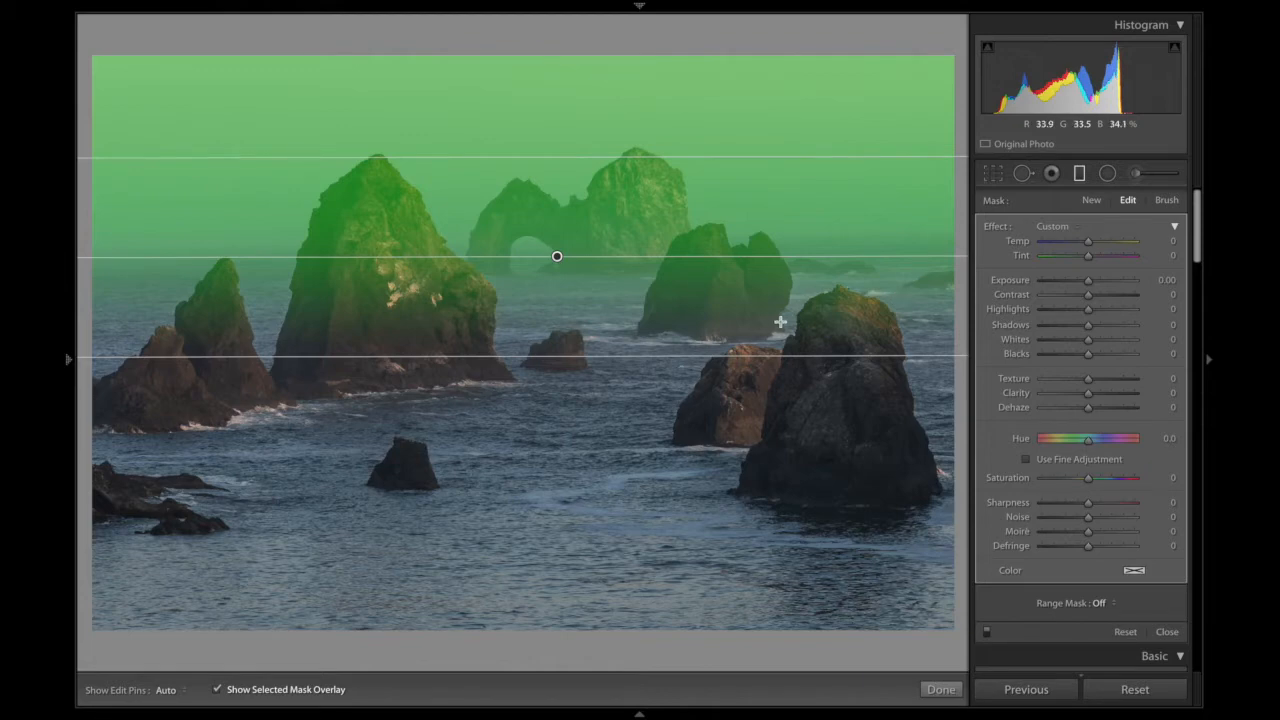
{"action": "key", "text": "o"}
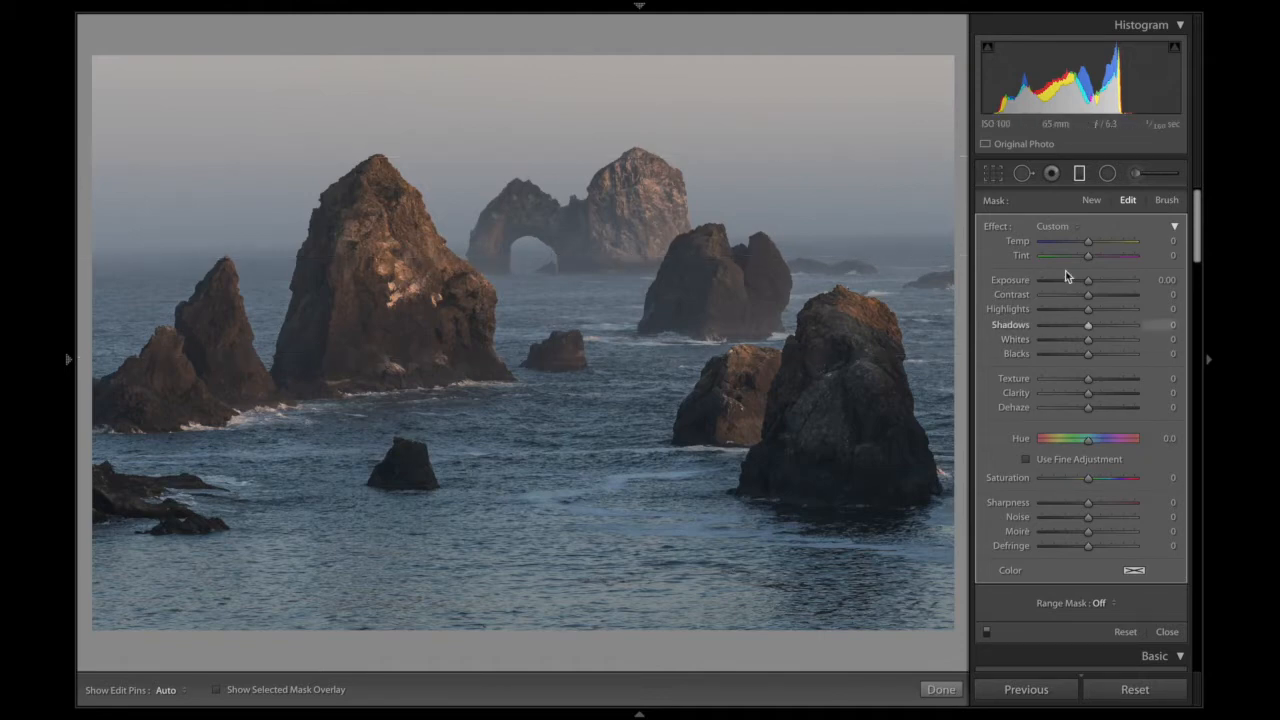
- Try darkening the sky filter with Exposure −0.70 and a lower gradient edge, and undo these changes
{"action": "mouse_move", "coordinate": [1087, 287]}
{"action": "left_mouse_down"}
{"action": "mouse_move", "coordinate": [1065, 287]}
{"action": "mouse_move", "coordinate": [1081, 286]}
{"action": "left_mouse_up"}
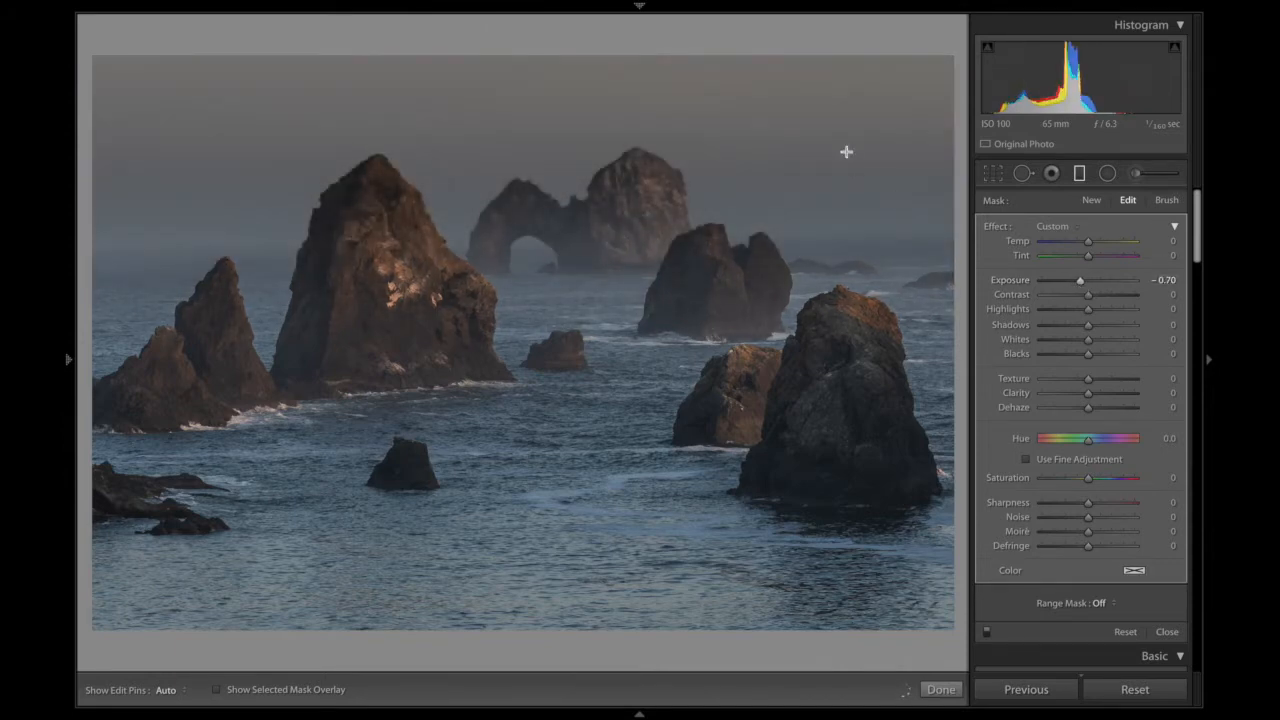
{"action": "left_click_drag", "start_coordinate": [571, 357], "coordinate": [571, 372]}
{"action": "key", "text": "ctrl+z"}
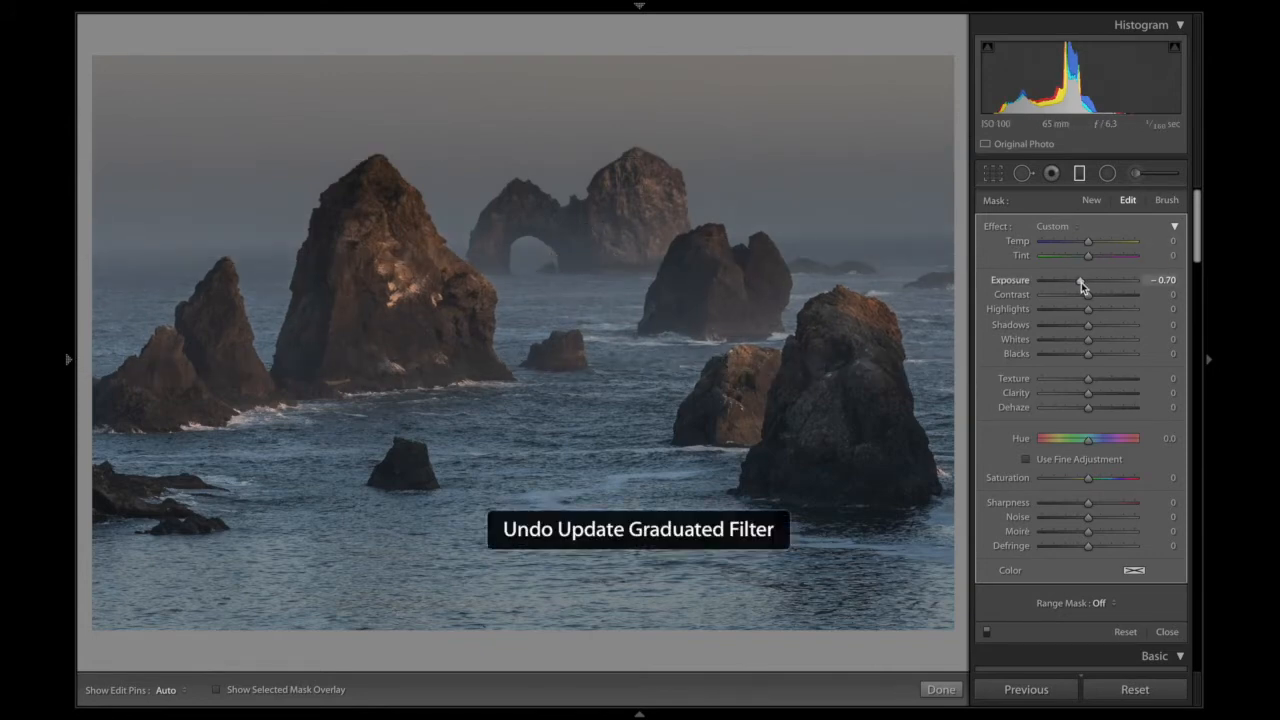
{"action": "key", "text": "ctrl+z"}
{"action": "key", "text": "ctrl+z"}
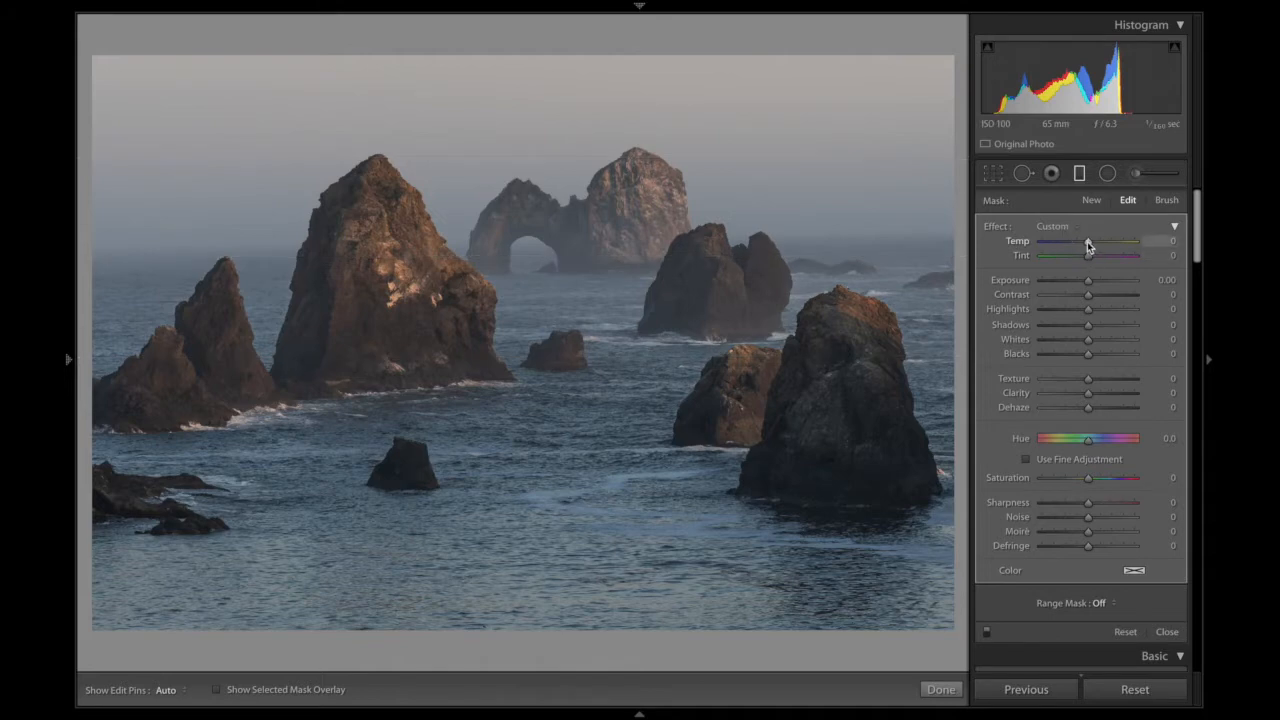
- Warm the sky with the graduated filter by setting Temp to 16 and Tint to 10
{"action": "left_click_drag", "start_coordinate": [1087, 241], "coordinate": [1098, 245]}
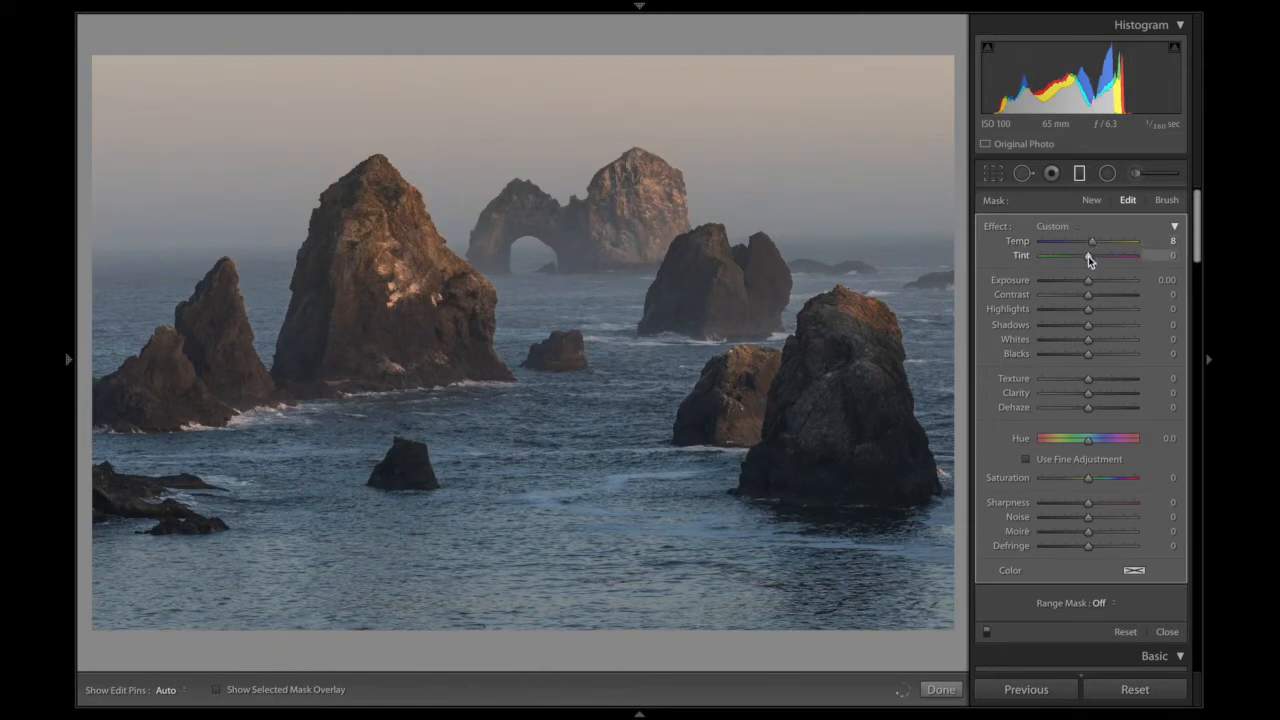
{"action": "left_click_drag", "start_coordinate": [1088, 256], "coordinate": [1093, 262]}
{"action": "left_click_drag", "start_coordinate": [1093, 240], "coordinate": [1096, 242]}
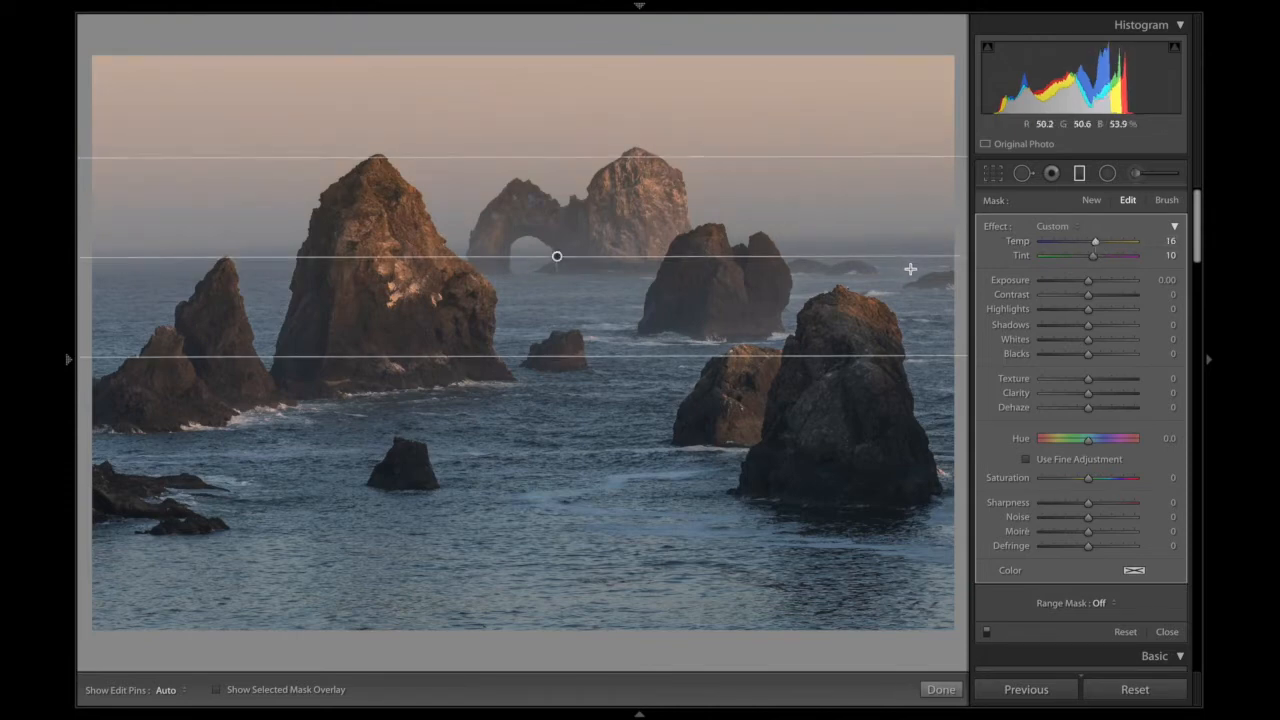
- Compare the edit with the before view and with the graduated filter removed, restoring the filter after the check
{"action": "key", "text": "backslash"}
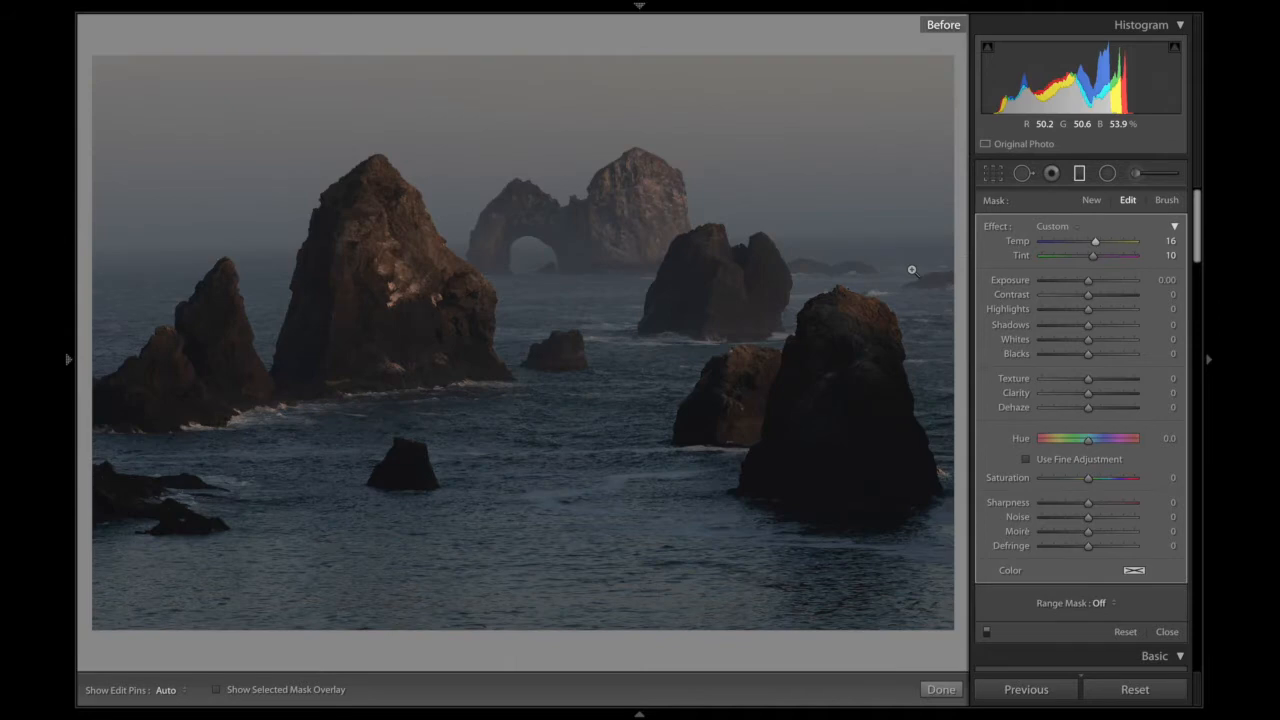
{"action": "key", "text": "backslash"}
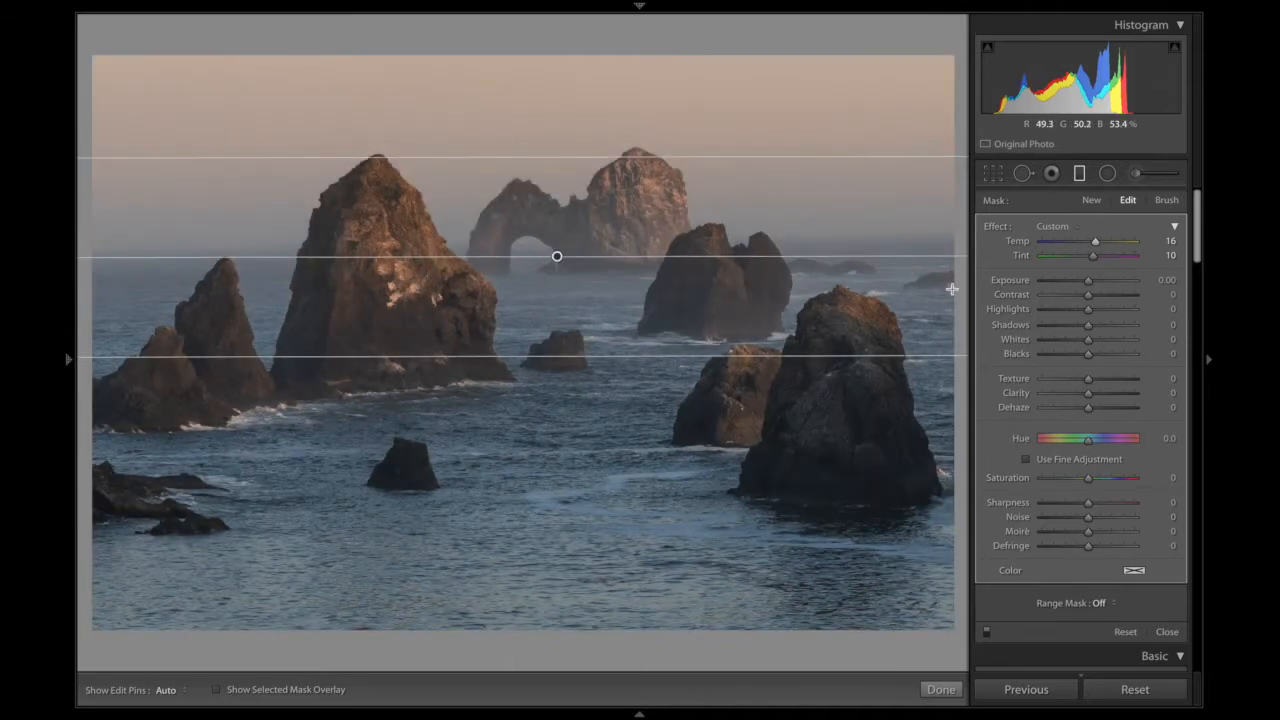
{"action": "key", "text": "Delete"}
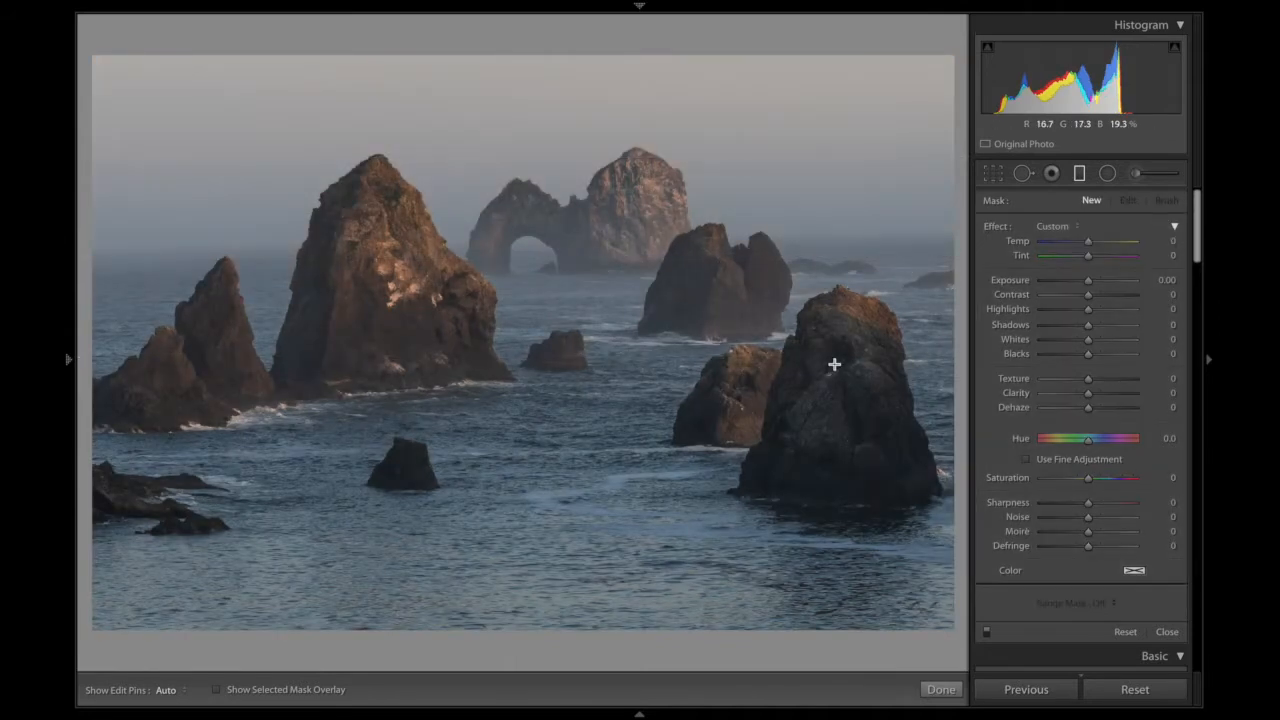
{"action": "key", "text": "ctrl+z"}
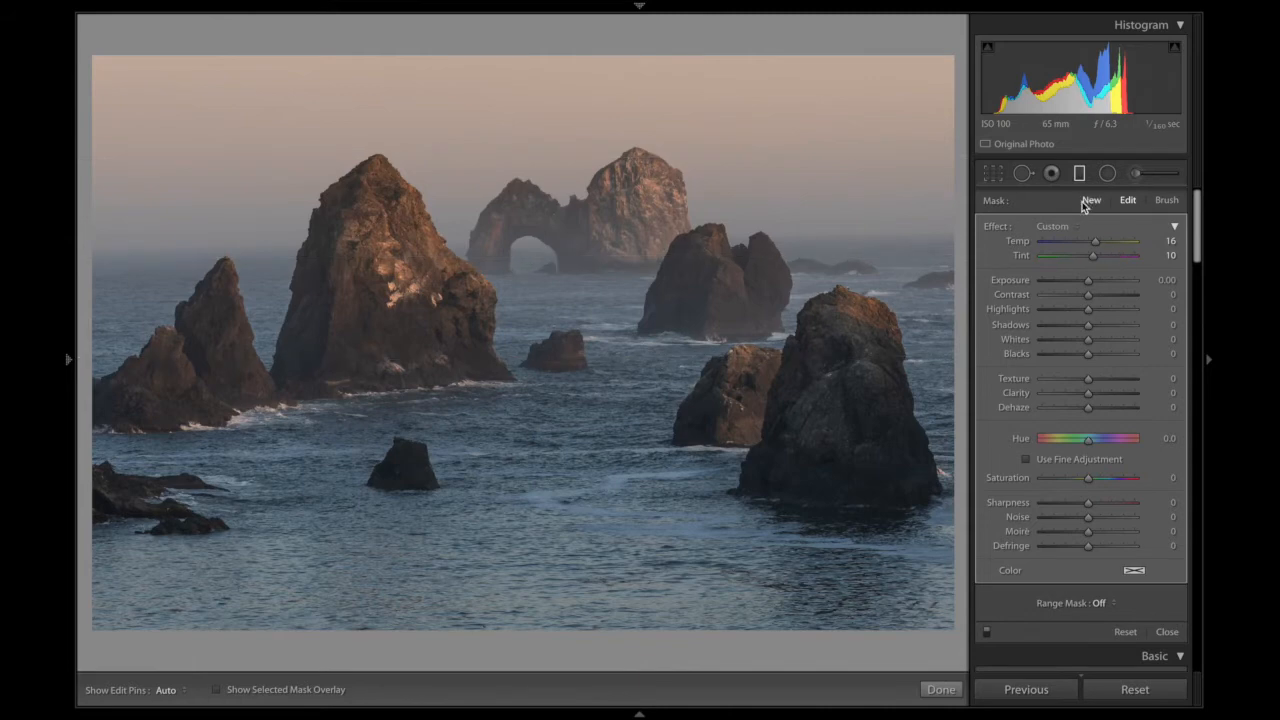
- Add a second graduated filter fading from the upper sky to the arch's top, and set its Exposure to −0.37
{"action": "left_click", "coordinate": [1092, 201]}
{"action": "left_click_drag", "start_coordinate": [620, 70], "coordinate": [622, 186]}
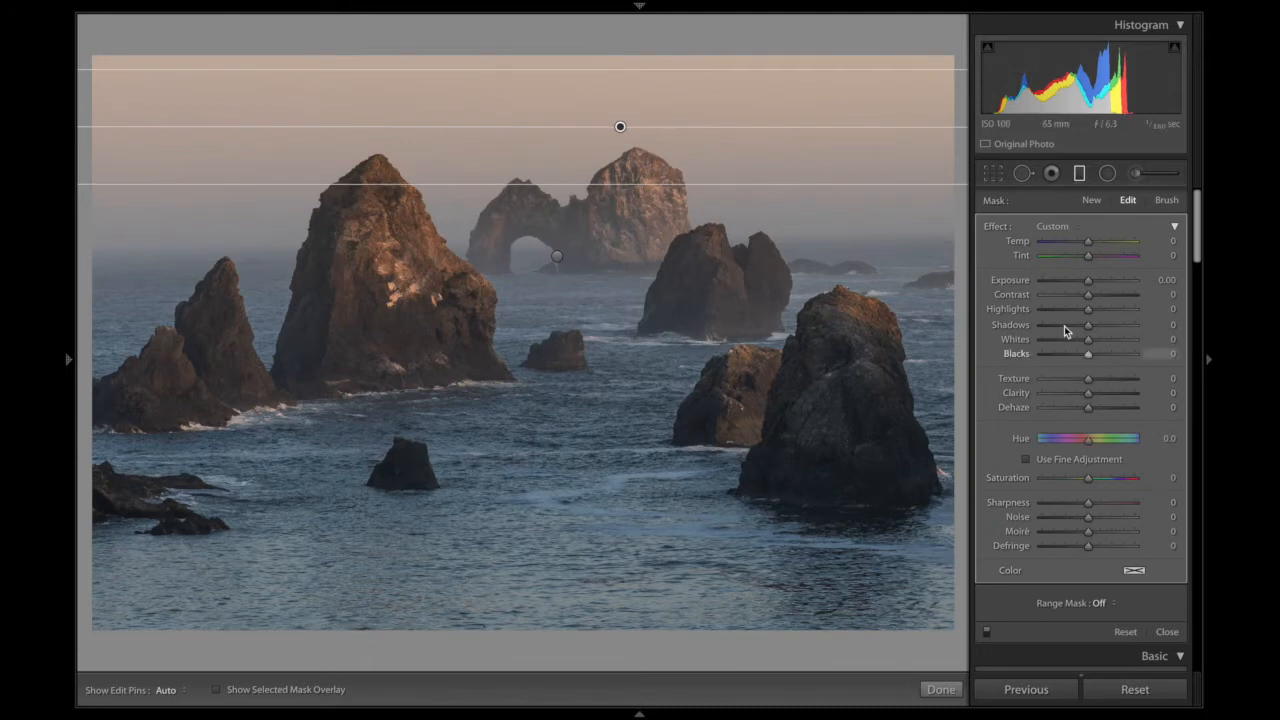
{"action": "left_click_drag", "start_coordinate": [1089, 281], "coordinate": [1084, 281]}
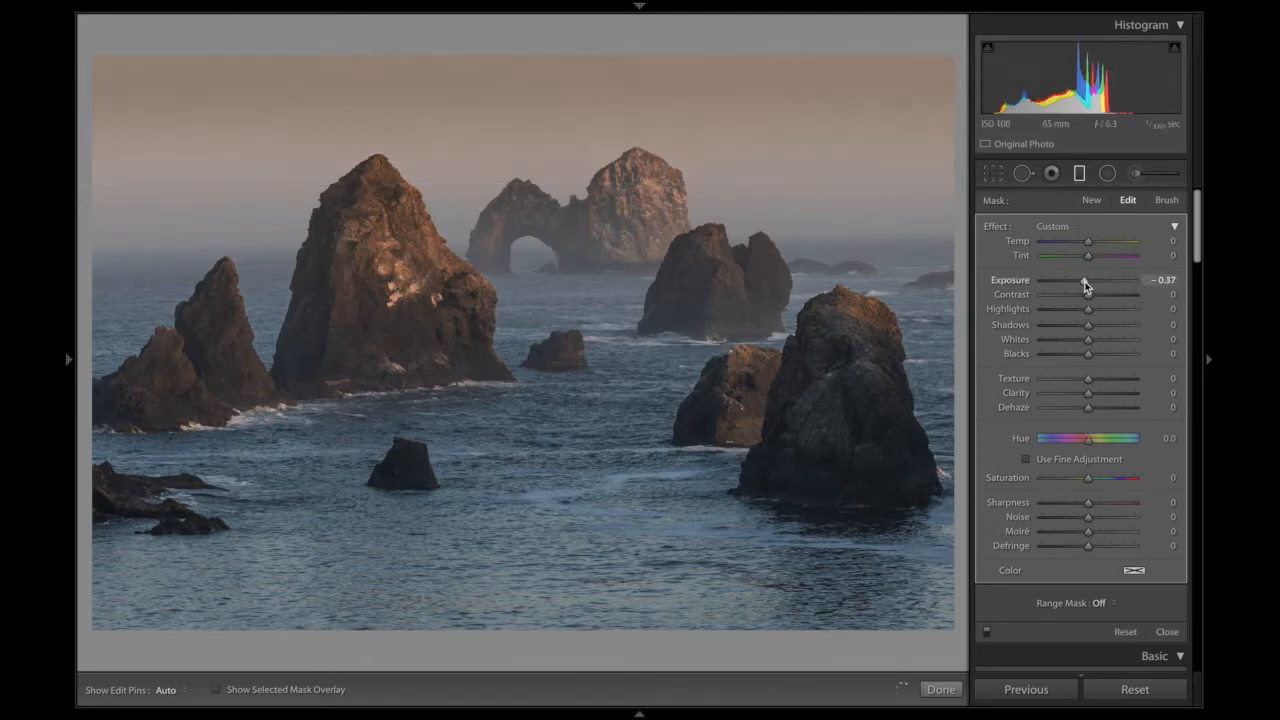
- Adjust the second sky filter's lower edge to about the arch's top and set its Tint to 45
{"action": "left_click_drag", "start_coordinate": [589, 187], "coordinate": [589, 210]}
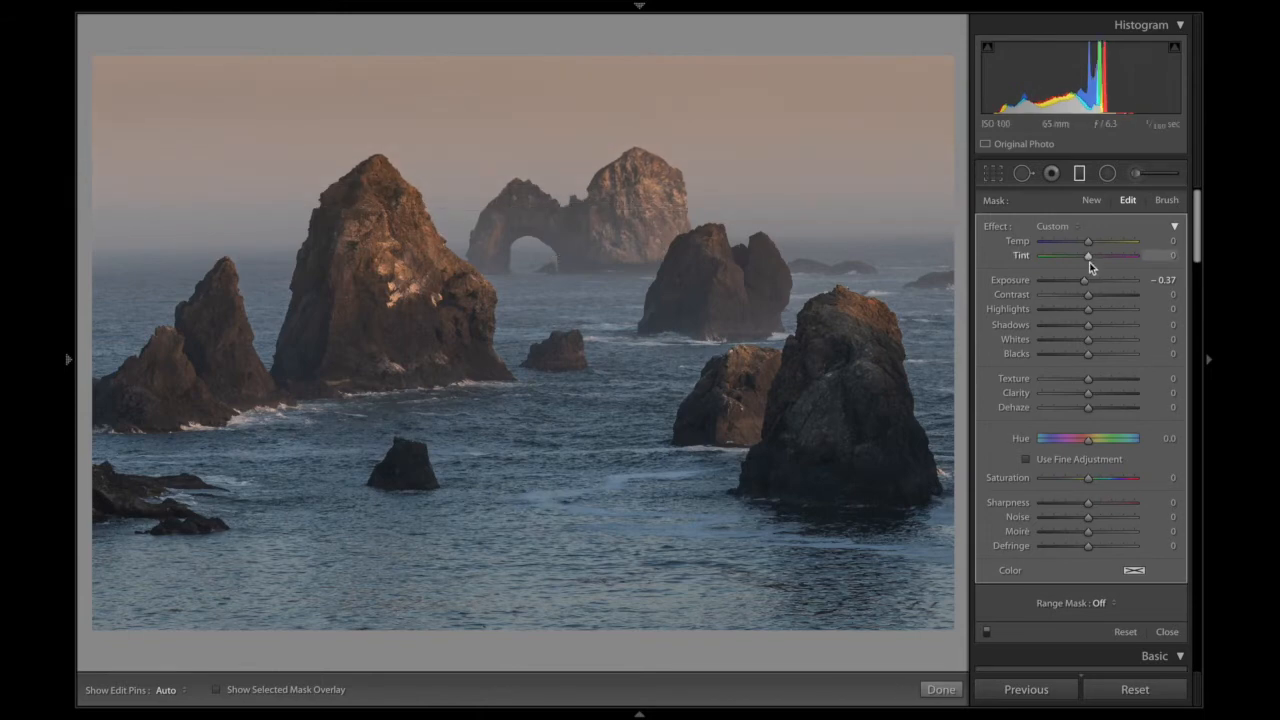
{"action": "left_click_drag", "start_coordinate": [1093, 257], "coordinate": [1110, 257]}
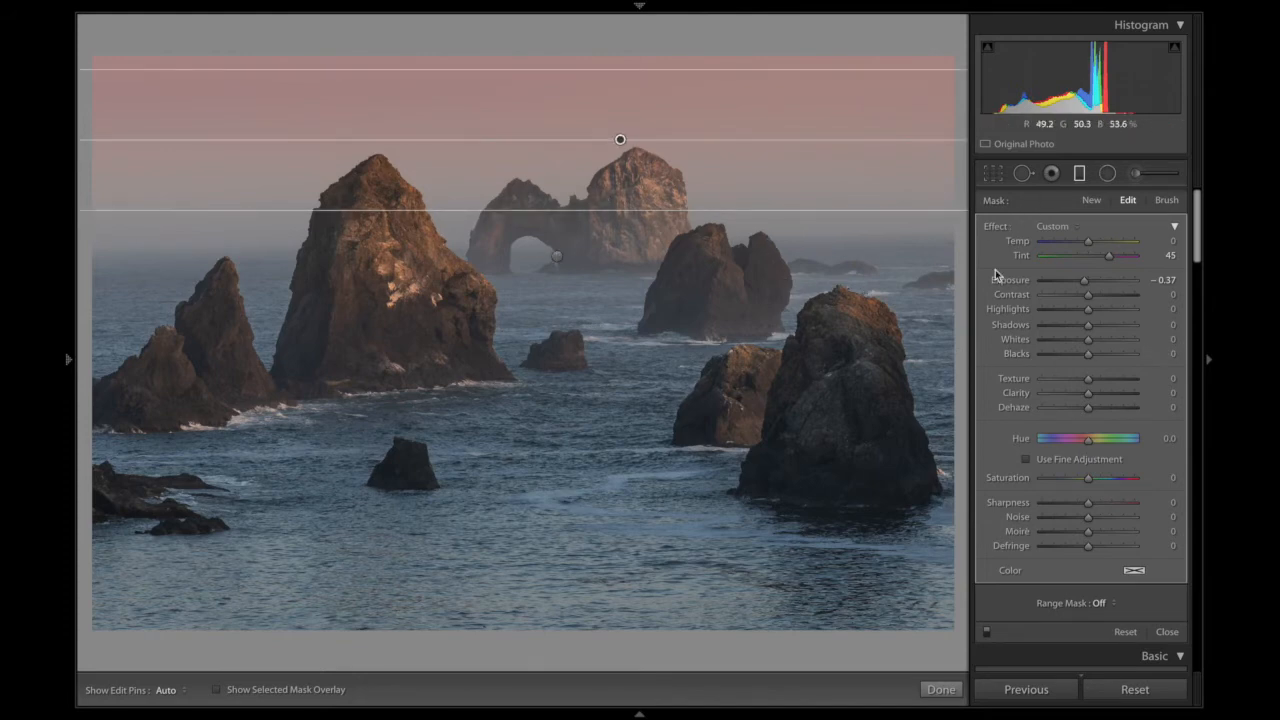
- Add a graduated filter fading upward over the foreground water, reset its settings, and set only its Exposure to −0.46
{"action": "left_click_drag", "start_coordinate": [574, 568], "coordinate": [540, 385]}
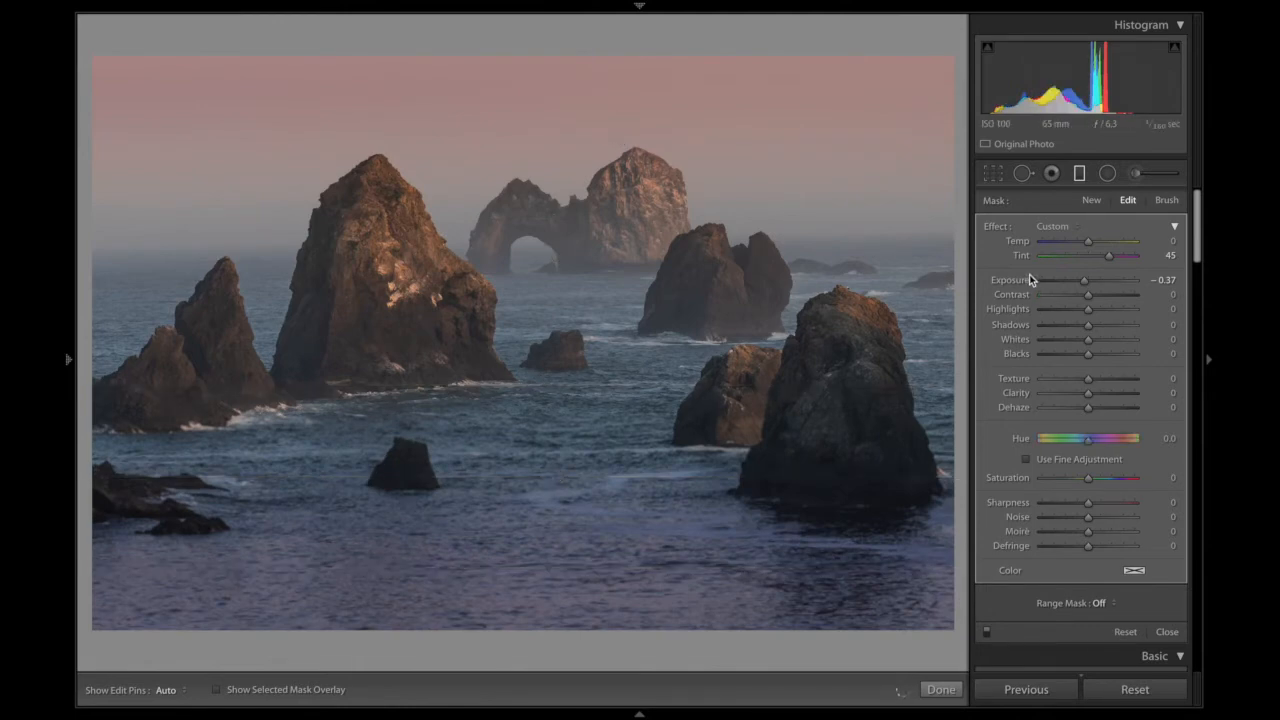
{"action": "key", "text": "alt"}
{"action": "left_click", "coordinate": [996, 227], "text": "alt"}
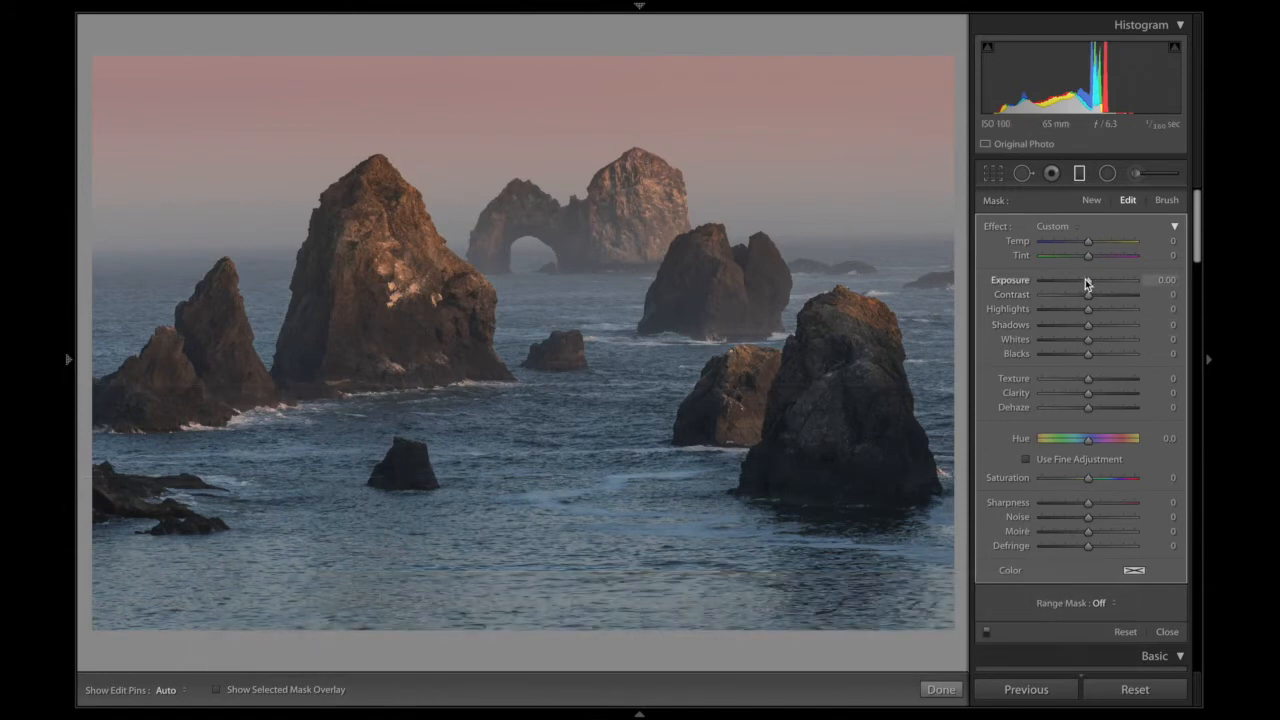
{"action": "left_click_drag", "start_coordinate": [1086, 283], "coordinate": [1080, 284]}
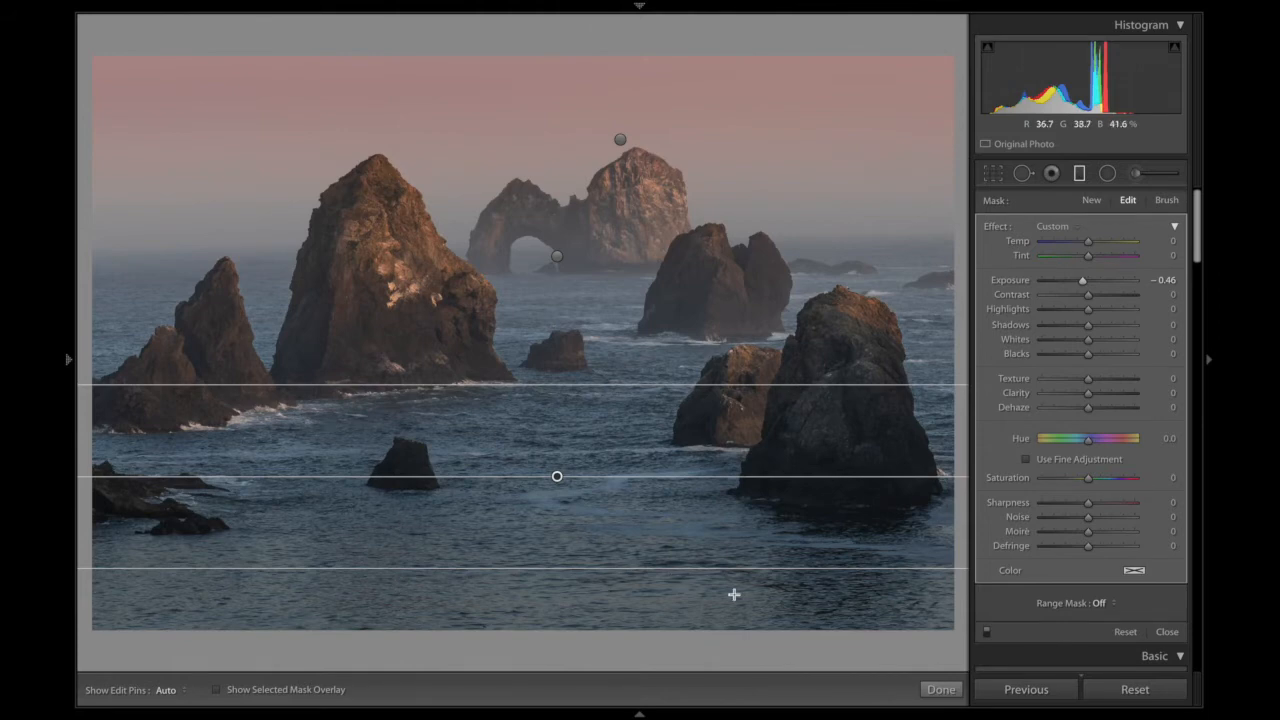
{"action": "left_click", "coordinate": [950, 694]}
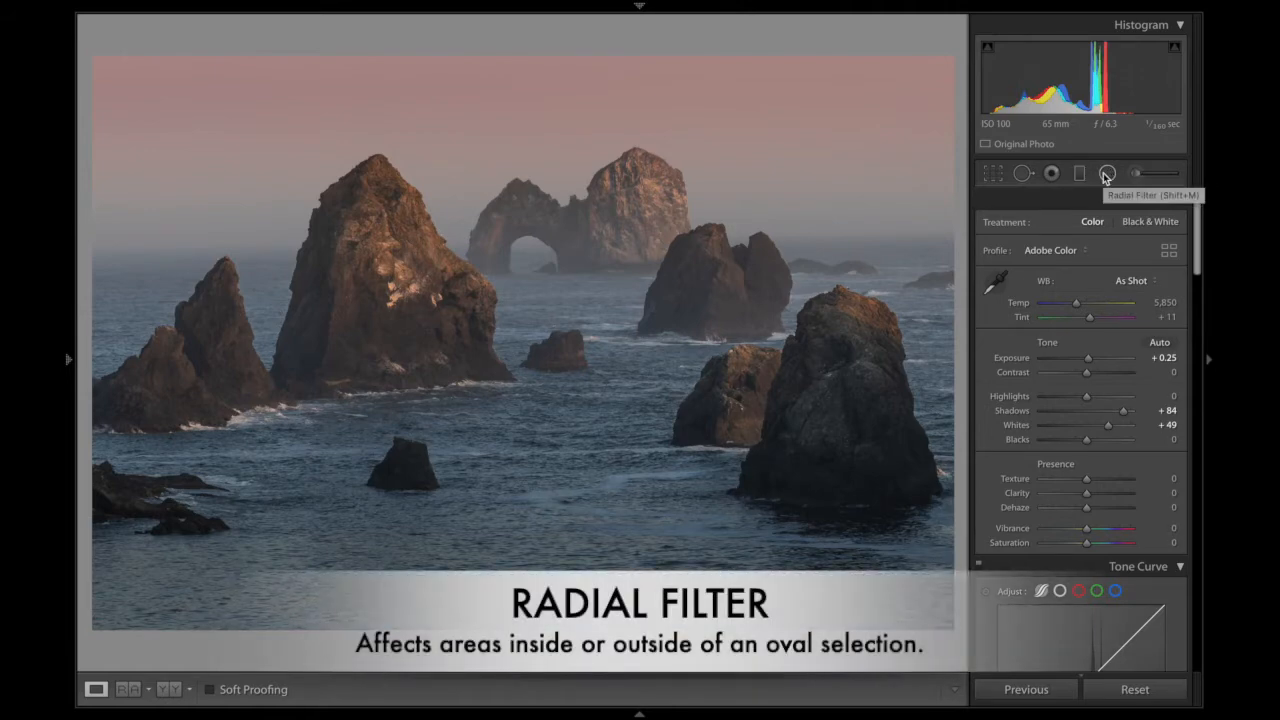
- Add a wide radial filter centred on the arch and covering the upper sea stacks, and set its Dehaze to 39
{"action": "key", "text": "shift+m"}
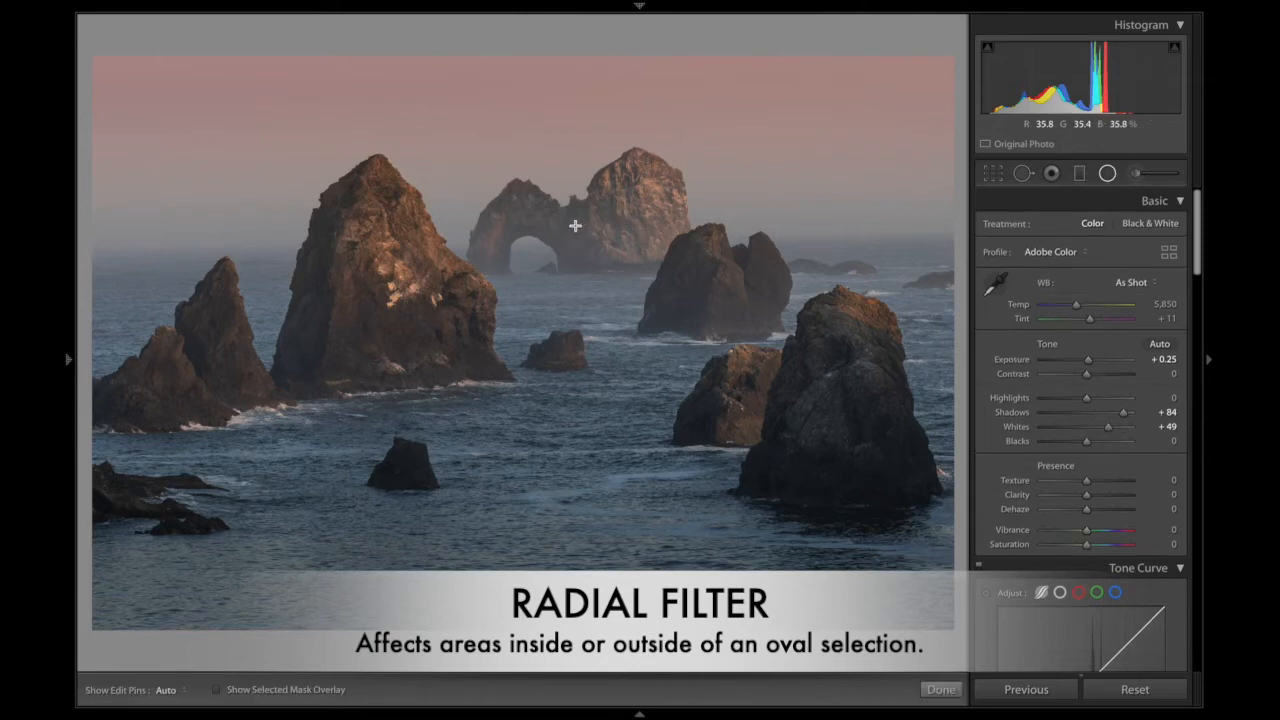
{"action": "left_click_drag", "start_coordinate": [582, 231], "coordinate": [1041, 359]}
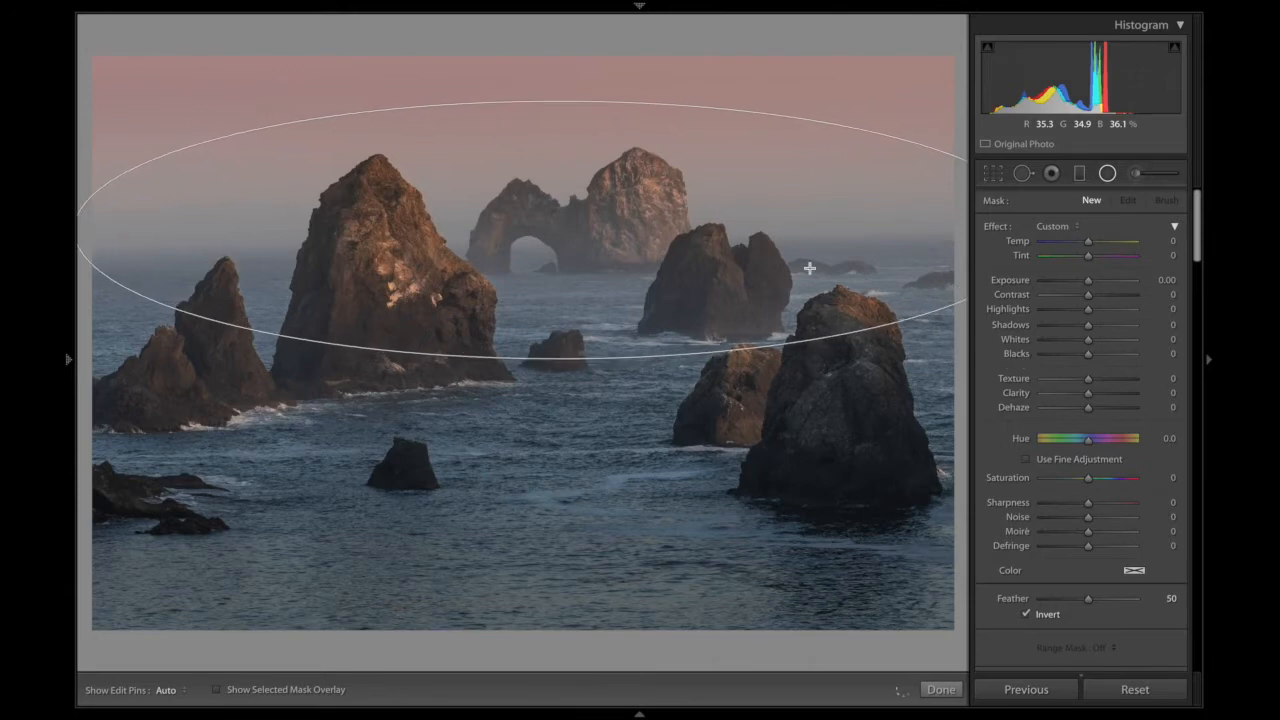
{"action": "left_click_drag", "start_coordinate": [731, 222], "coordinate": [711, 222]}
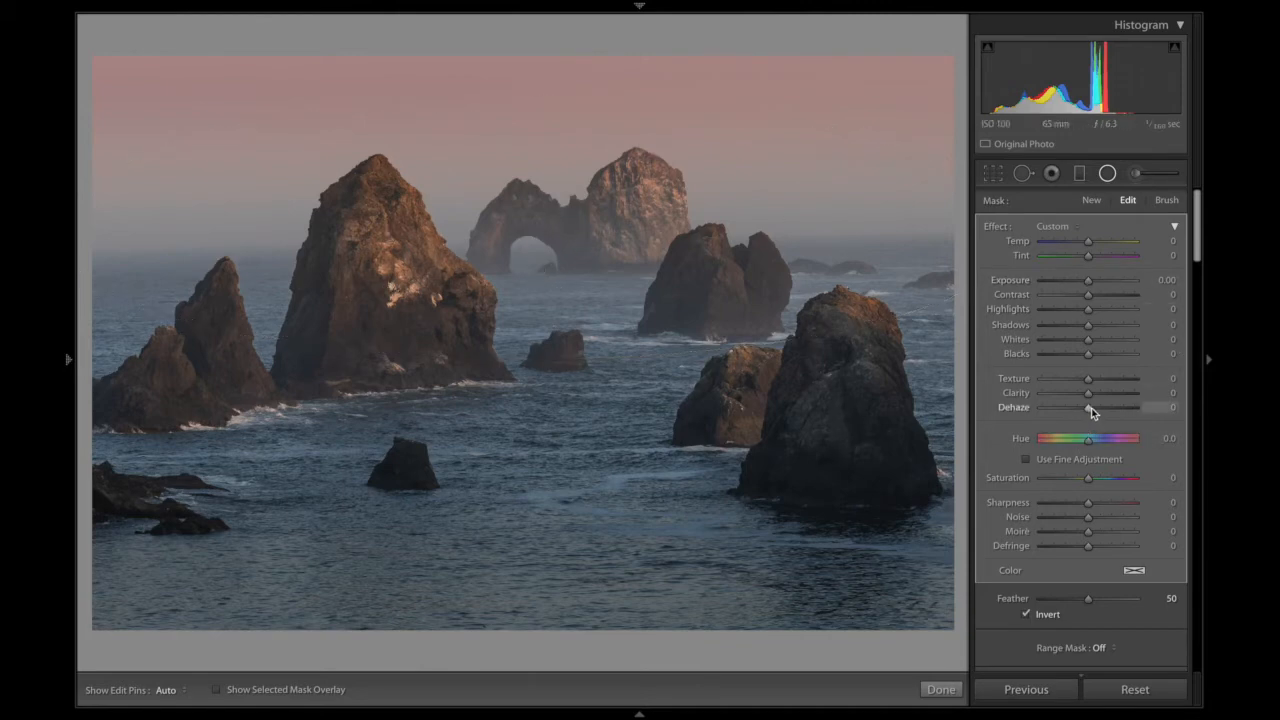
{"action": "left_click_drag", "start_coordinate": [1088, 408], "coordinate": [1105, 410]}
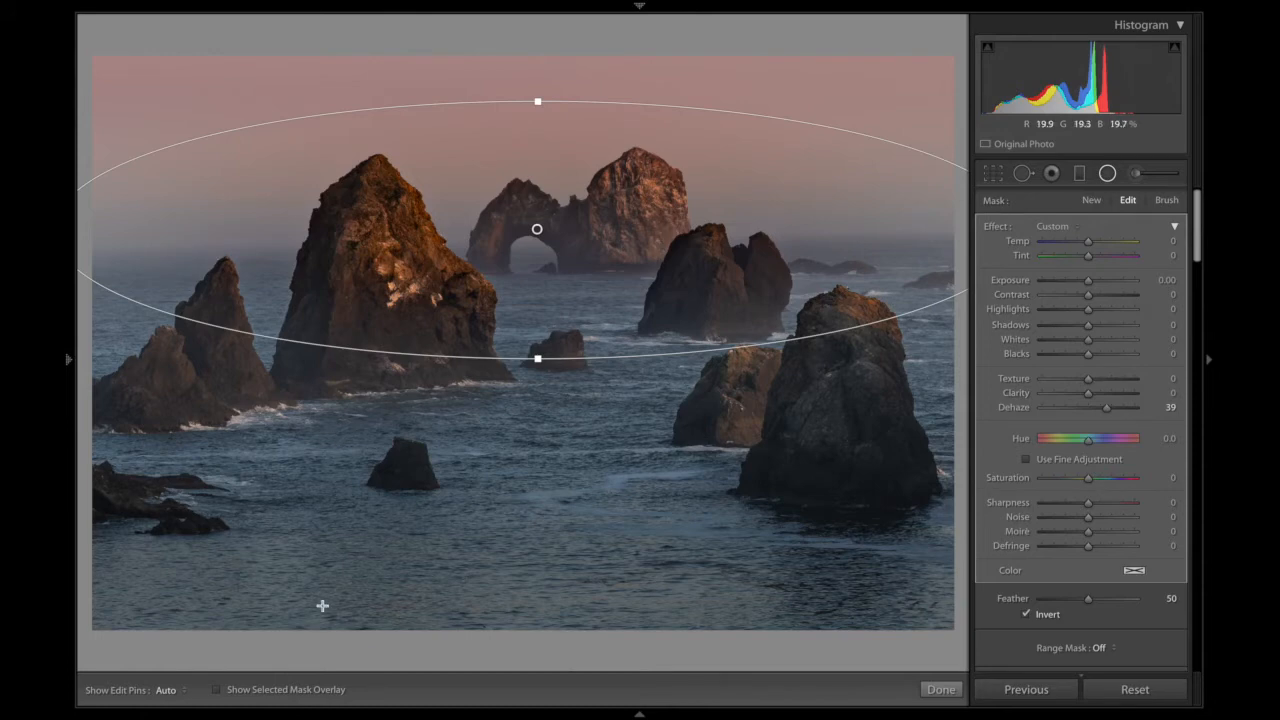
- Examine the radial filter's affected area with the mask overlay and Feather at 0, and hide the overlay
{"action": "left_click", "coordinate": [257, 694]}
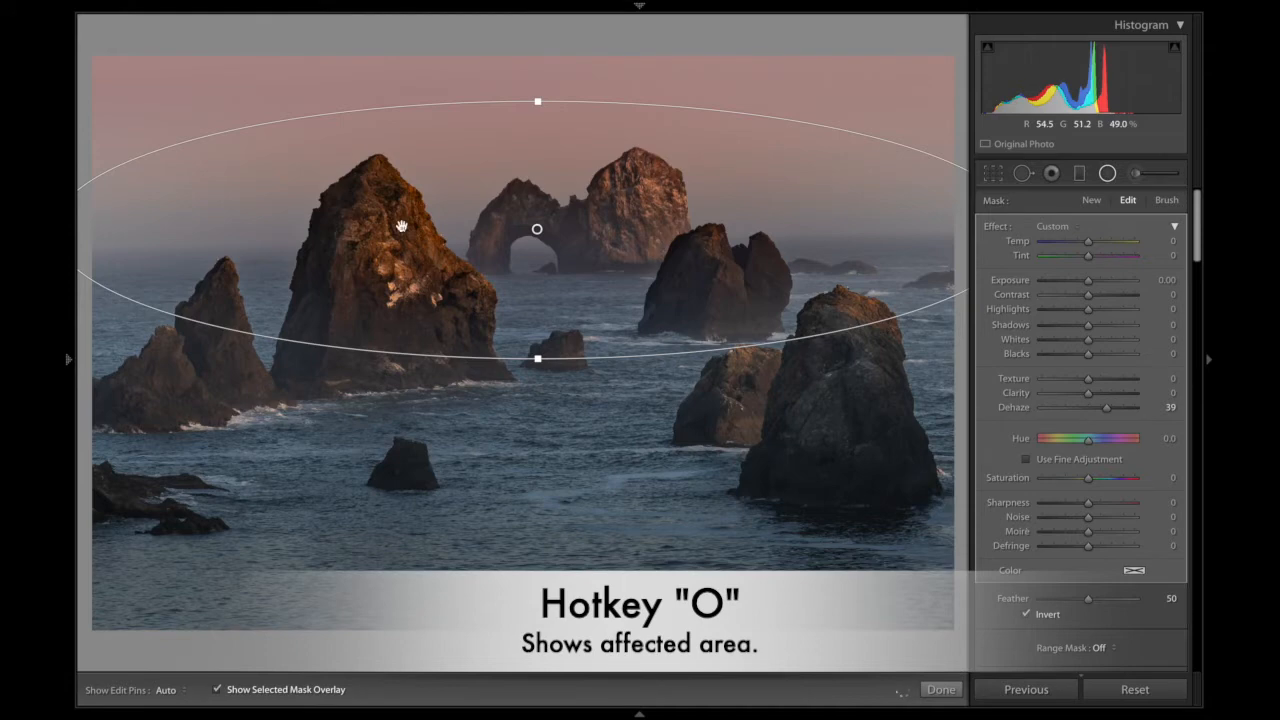
{"action": "key", "text": "o"}
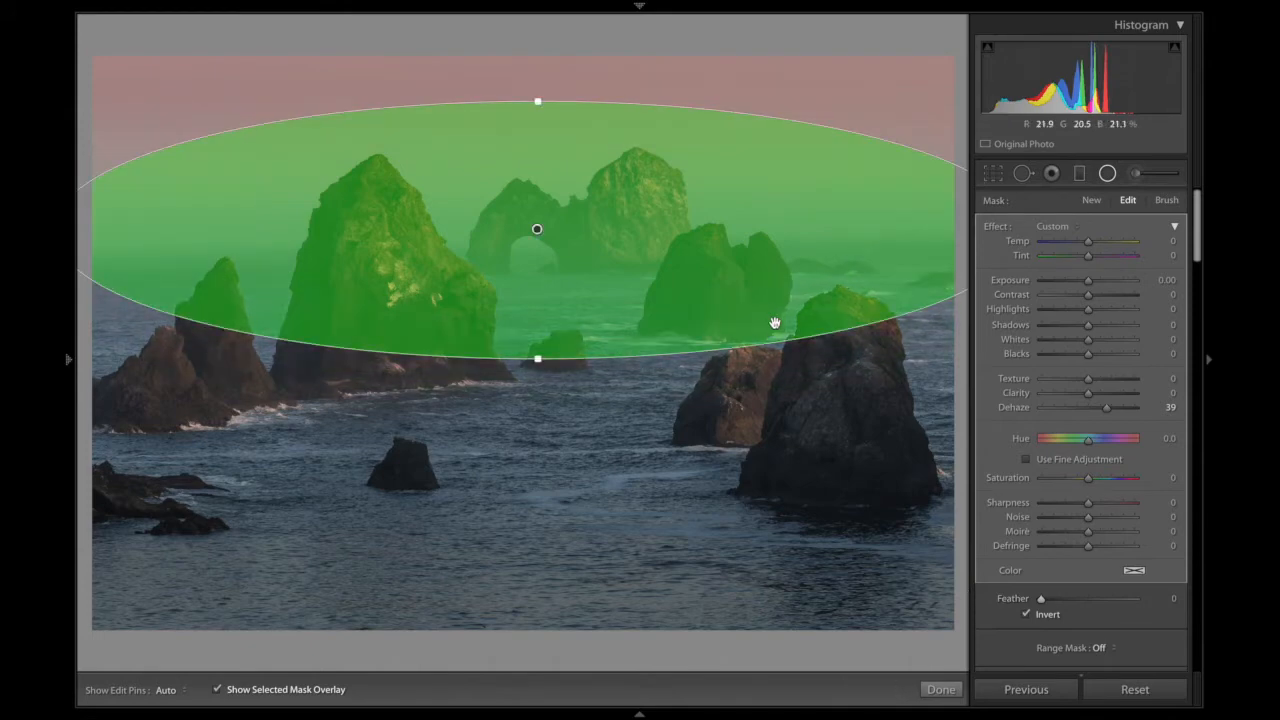
{"action": "key", "text": "o"}
{"action": "key", "text": "o"}
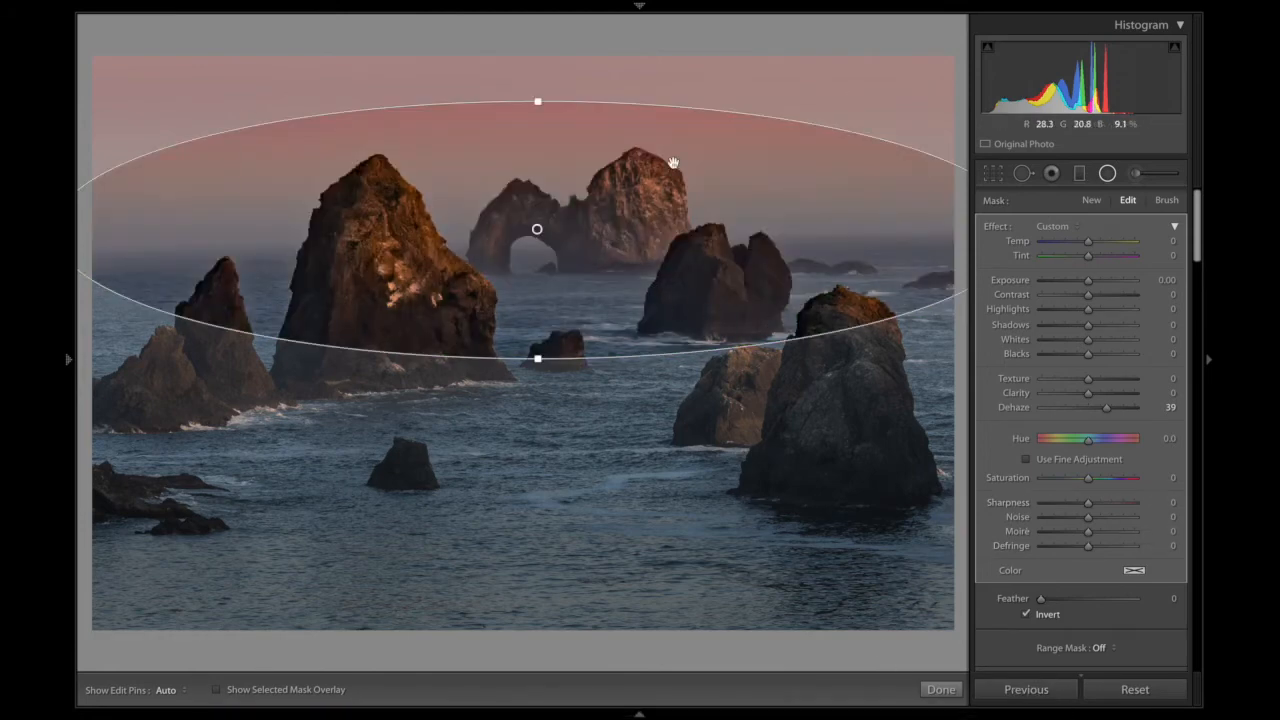
- Compare the radial filter's transition at Feather 100, 51, 25 and 50, and set Feather to 67
{"action": "left_click_drag", "start_coordinate": [1046, 599], "coordinate": [1203, 614]}
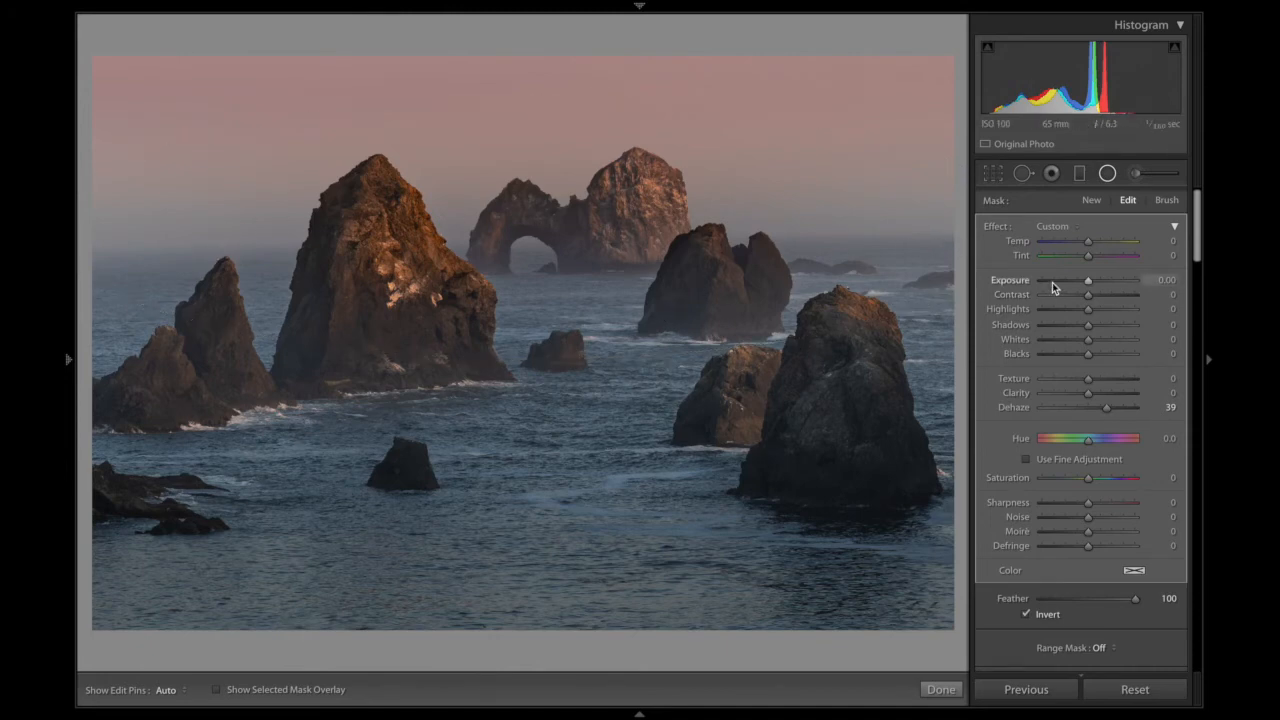
{"action": "left_click", "coordinate": [1089, 599]}
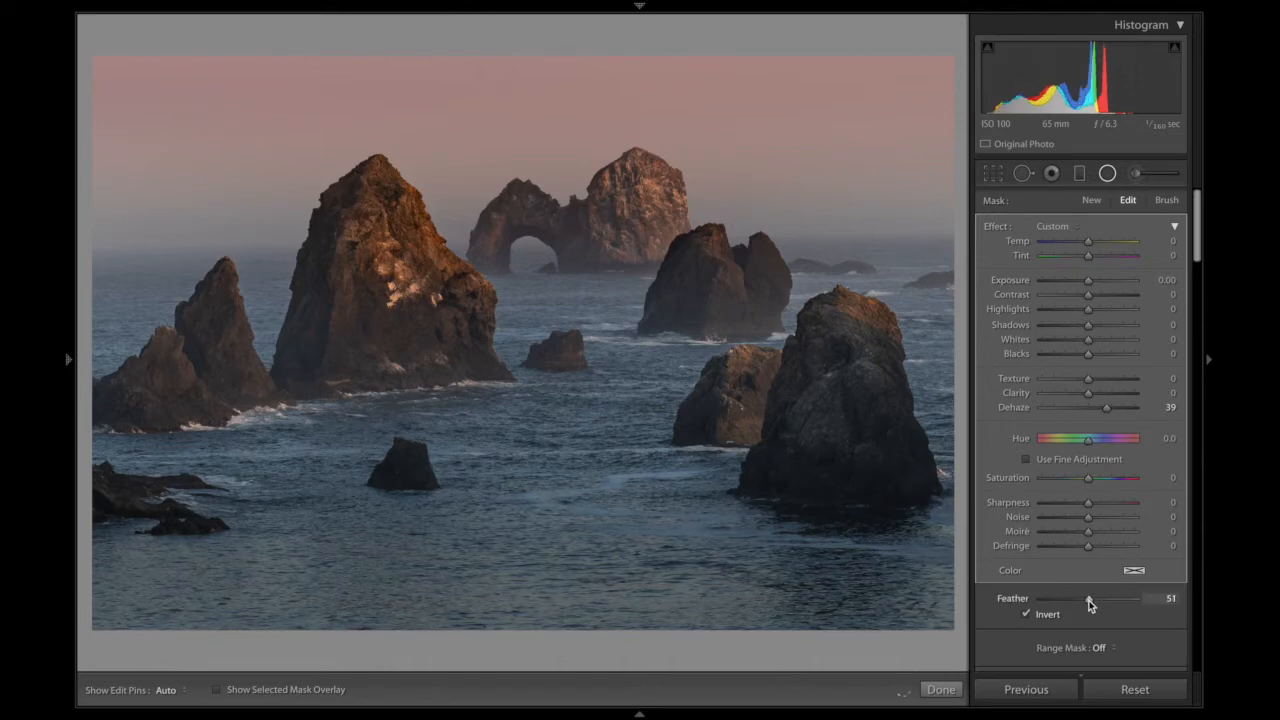
{"action": "left_click_drag", "start_coordinate": [1066, 604], "coordinate": [1064, 605]}
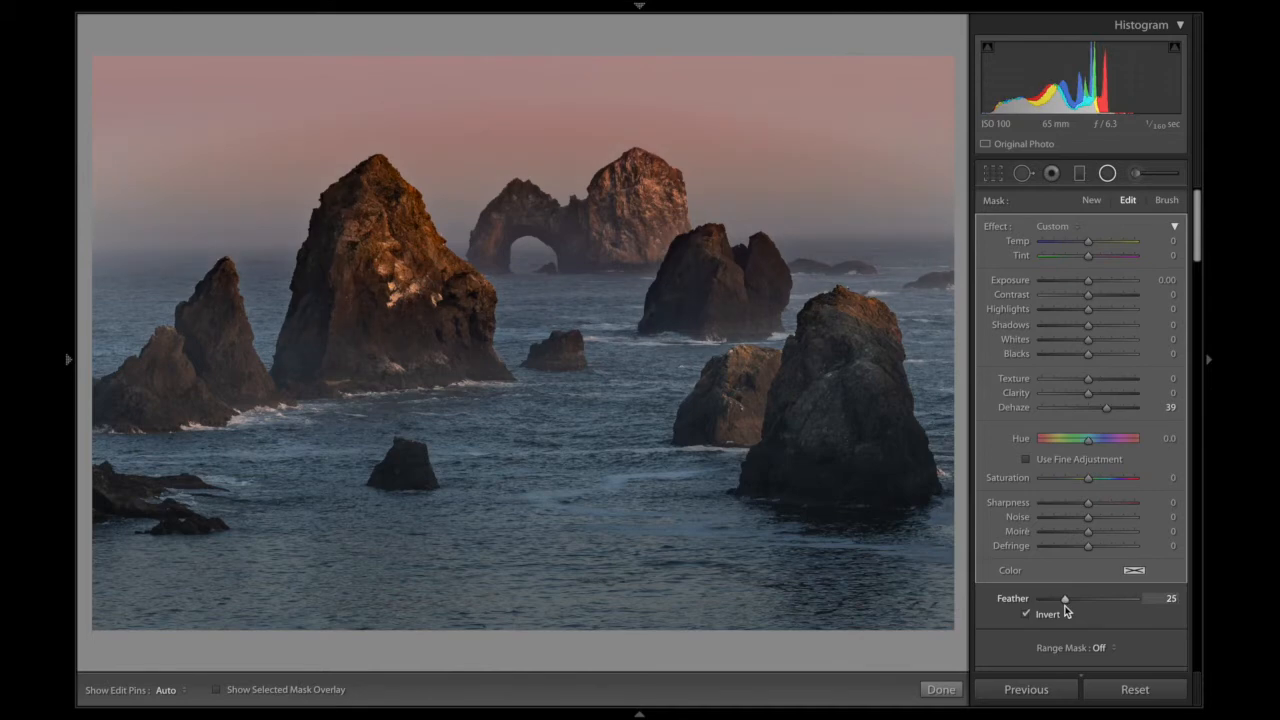
{"action": "mouse_move", "coordinate": [528, 108]}
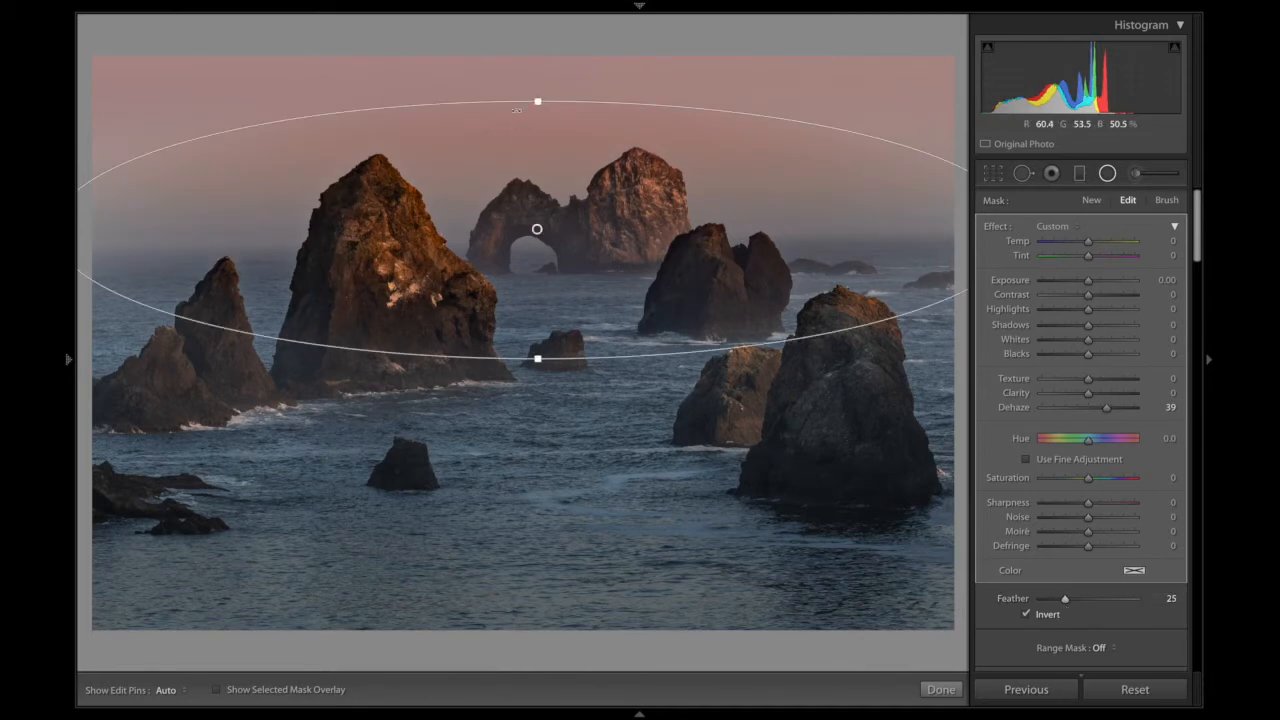
{"action": "left_click_drag", "start_coordinate": [1066, 599], "coordinate": [1090, 602]}
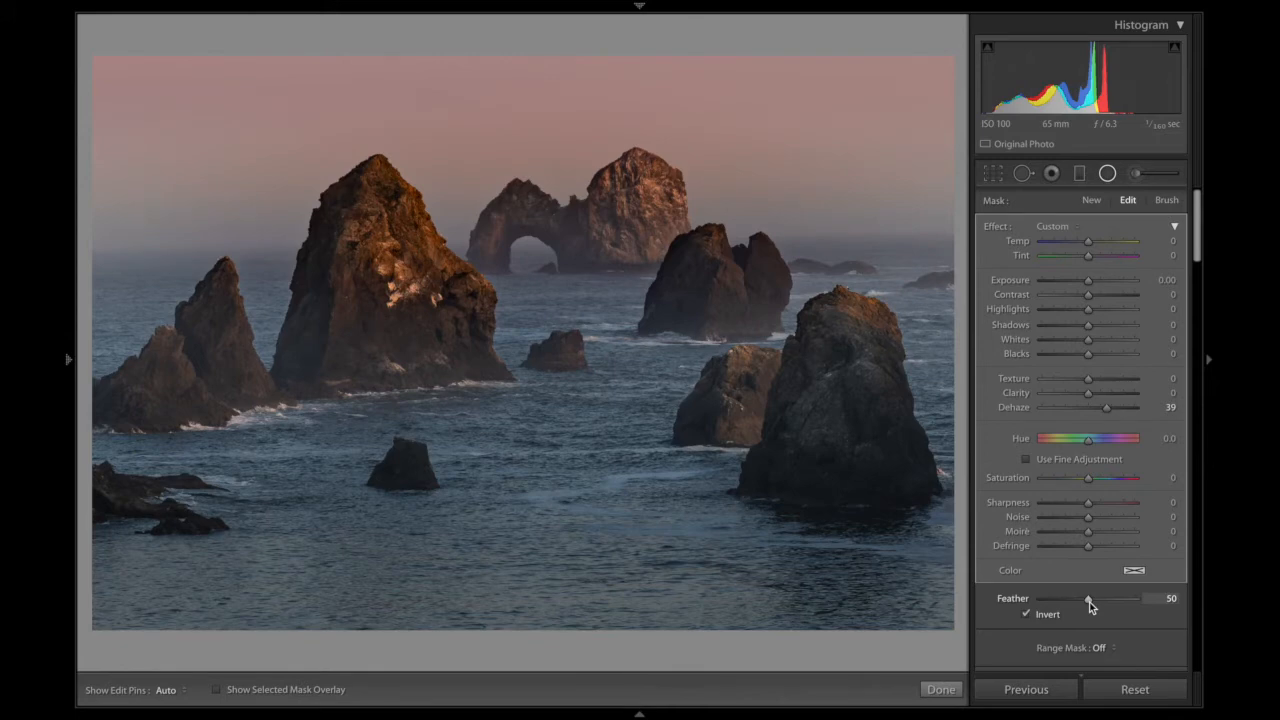
{"action": "left_click", "coordinate": [1105, 607]}
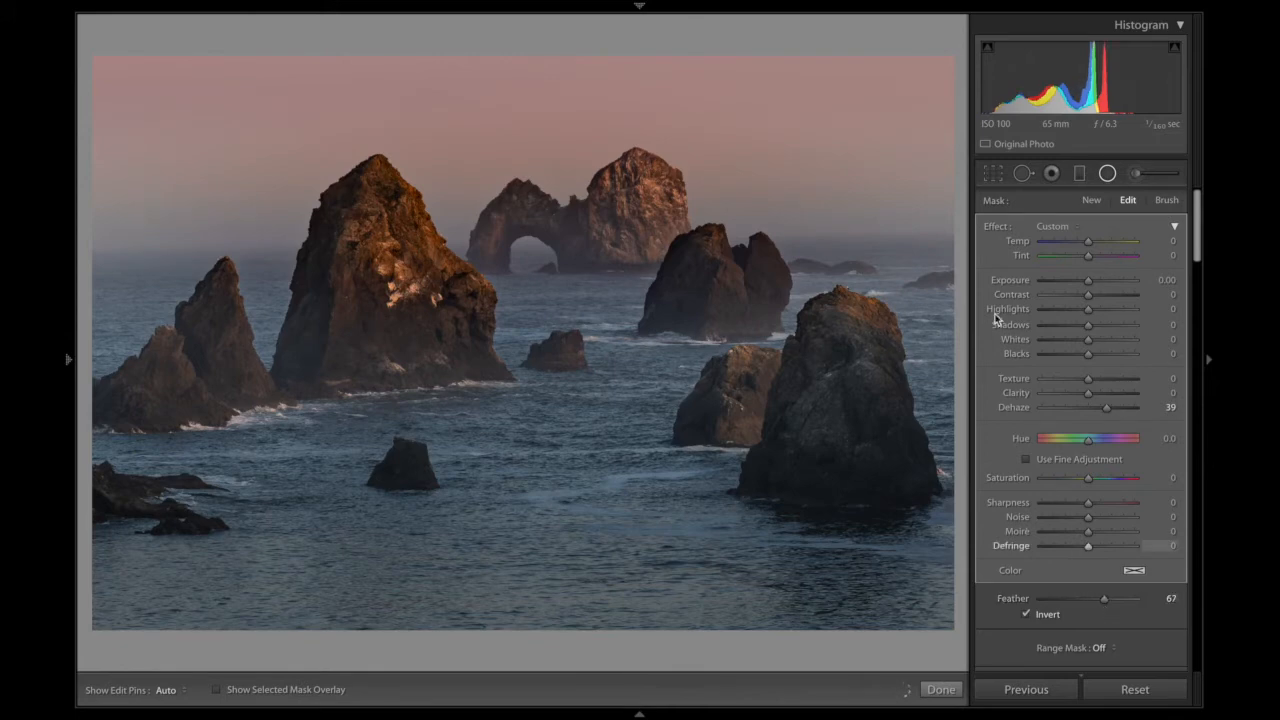
{"action": "mouse_move", "coordinate": [756, 212]}
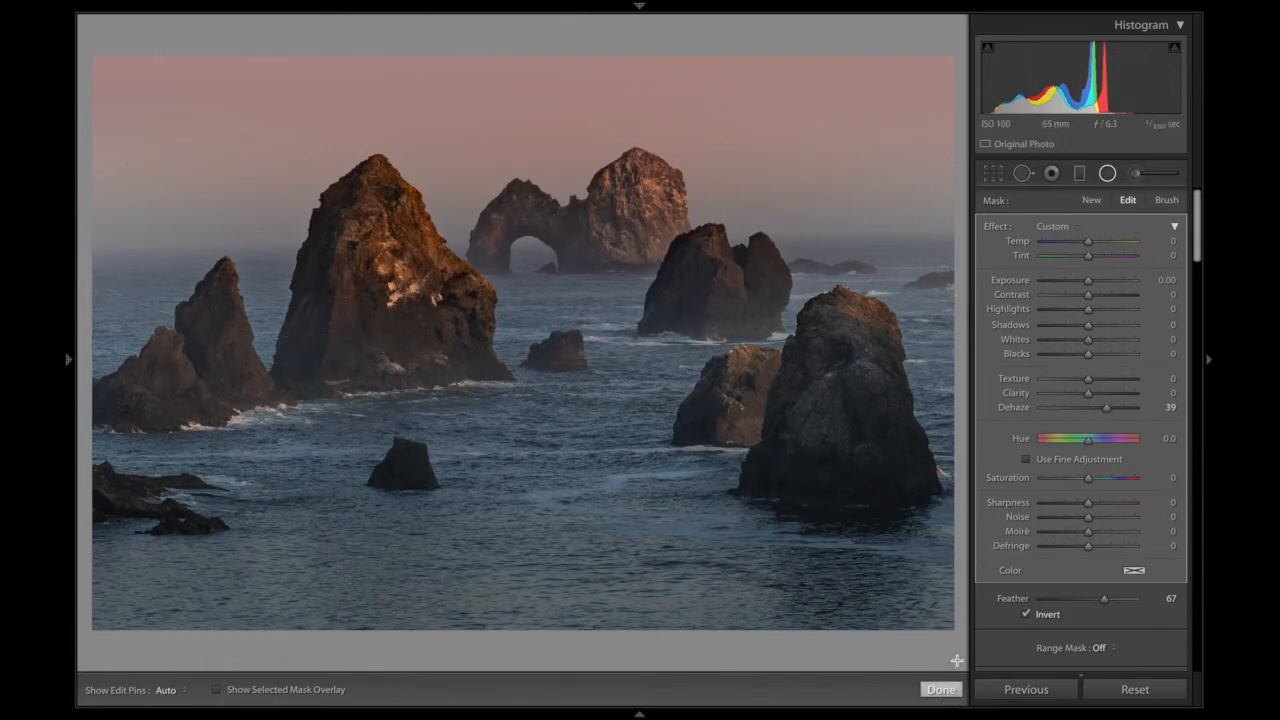
- Add a larger radial filter centred on the water below the arch, affecting the area outside the ellipse, with Feather 36
{"action": "left_click", "coordinate": [1089, 201]}
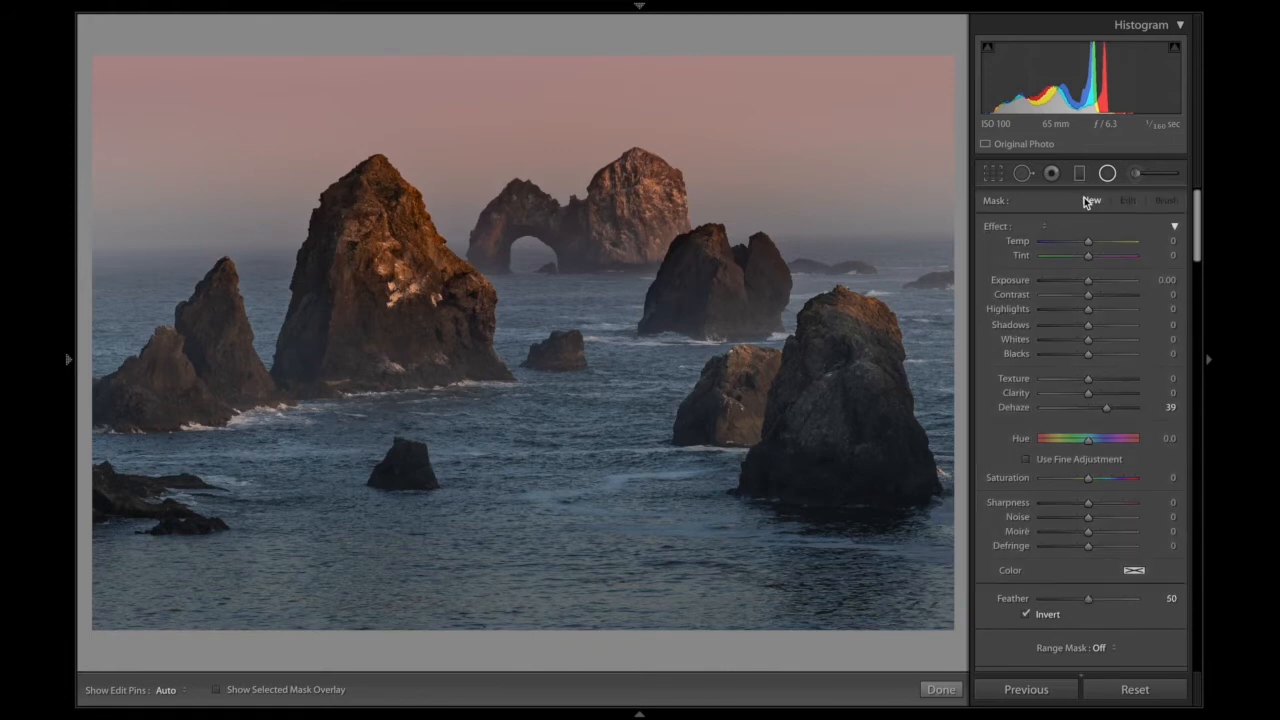
{"action": "left_click_drag", "start_coordinate": [538, 307], "coordinate": [1157, 534]}
{"action": "left_click_drag", "start_coordinate": [582, 333], "coordinate": [583, 348]}
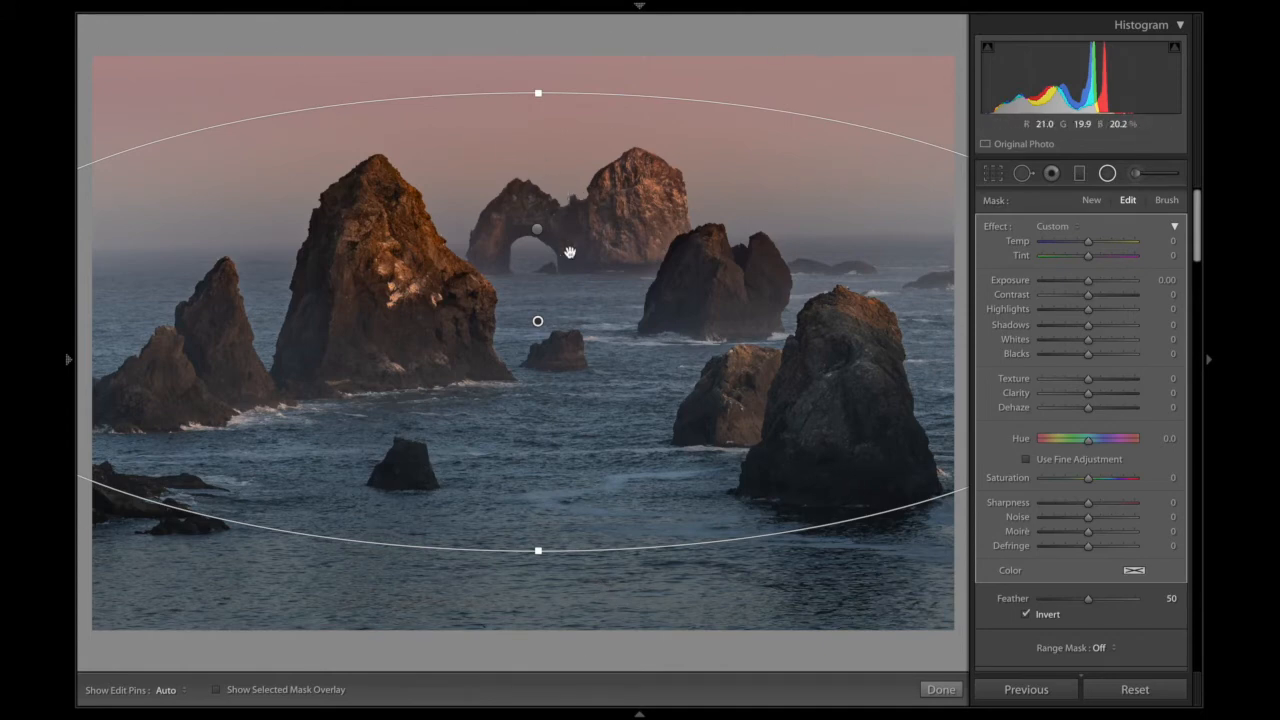
{"action": "left_click_drag", "start_coordinate": [640, 397], "coordinate": [640, 389]}
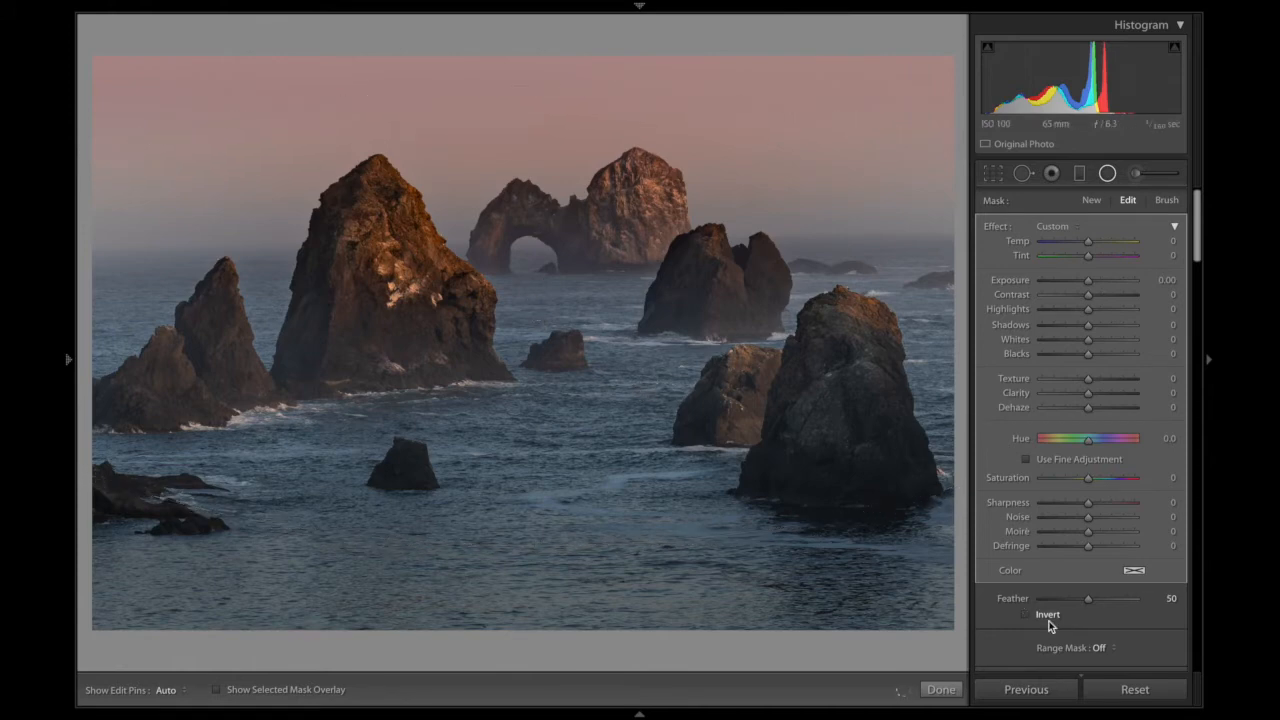
{"action": "key", "text": "o"}
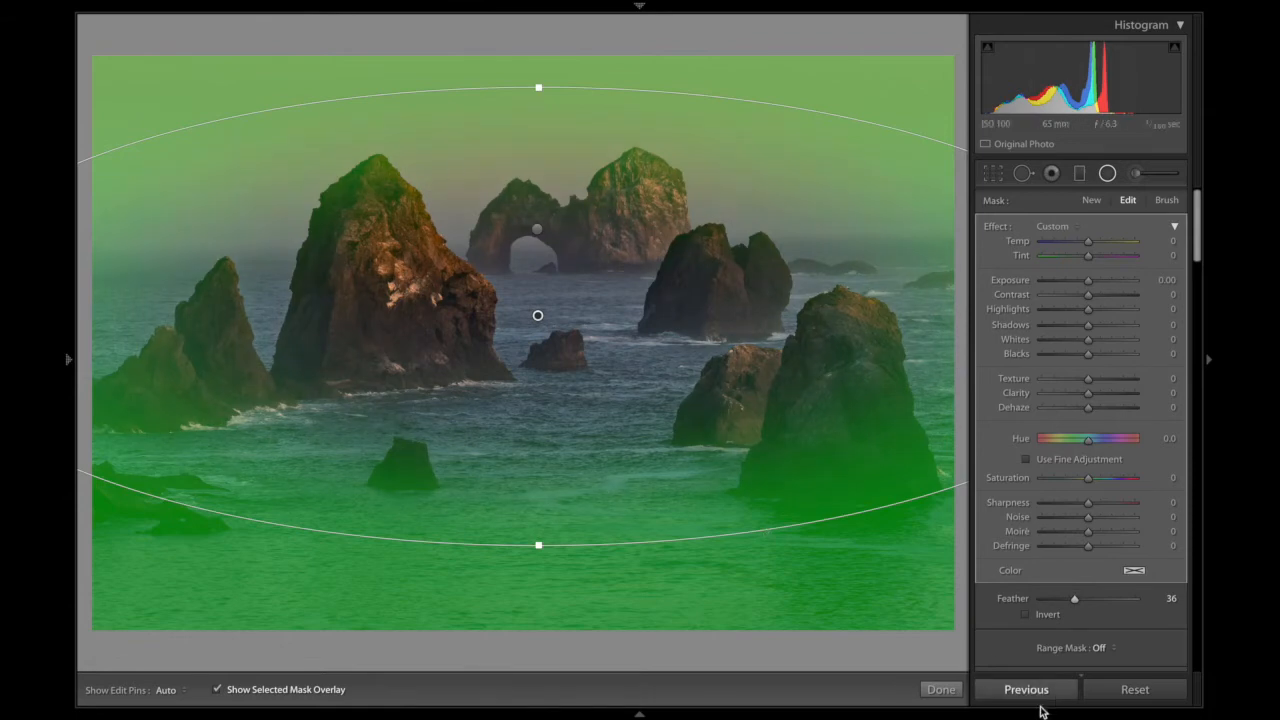
{"action": "left_click", "coordinate": [953, 697]}
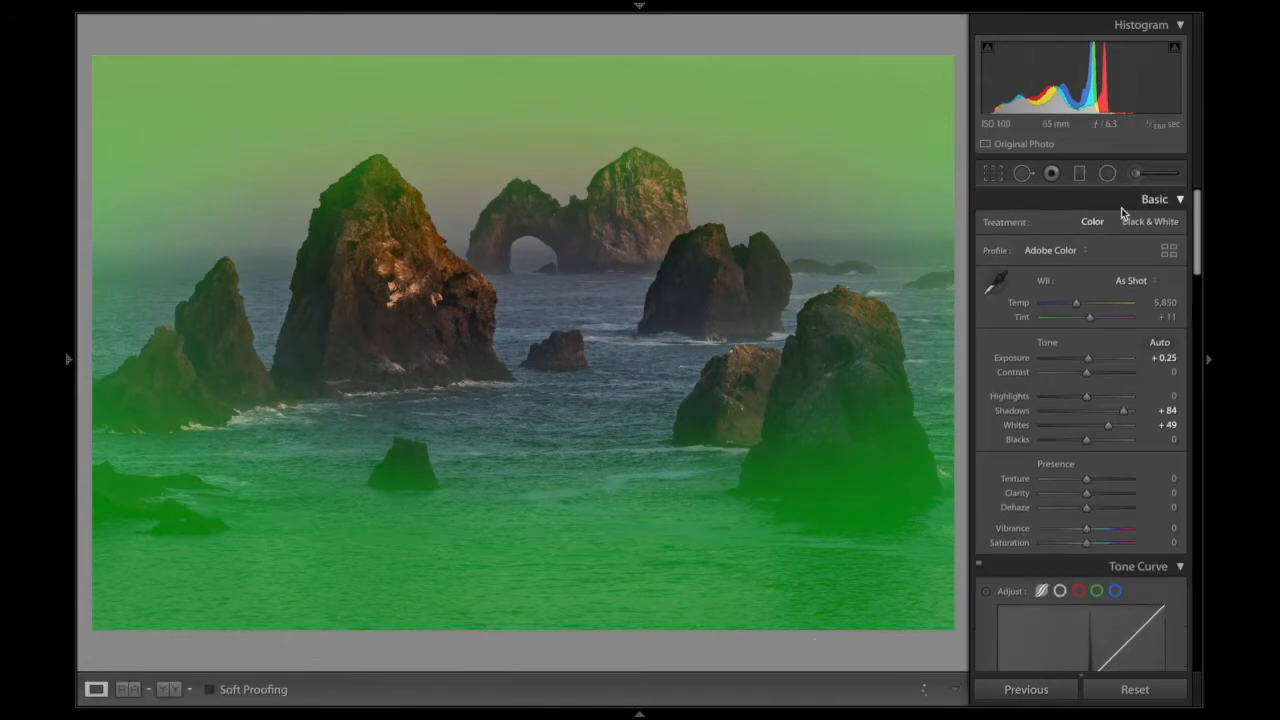
- Reselect the larger radial filter, make its ellipse slightly taller, hide the mask overlay, and set Exposure to −0.45
{"action": "left_click", "coordinate": [1108, 175]}
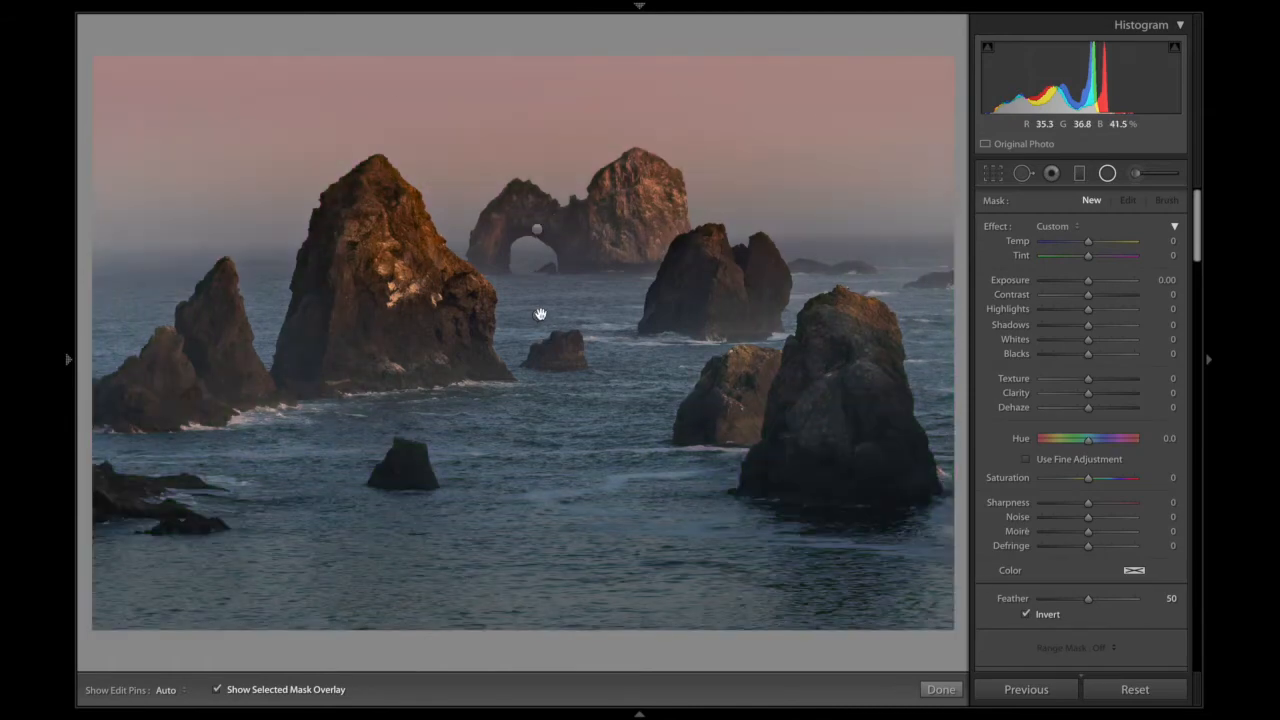
{"action": "left_click", "coordinate": [538, 315]}
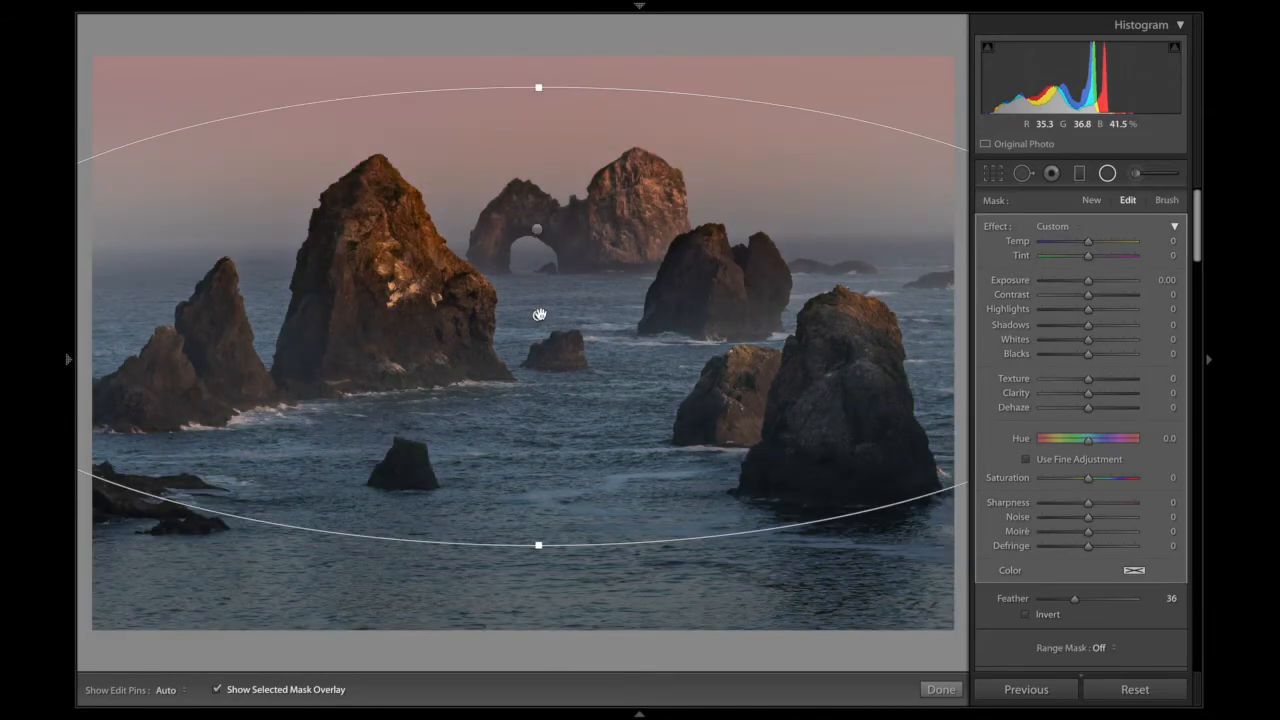
{"action": "left_click_drag", "start_coordinate": [539, 545], "coordinate": [539, 560]}
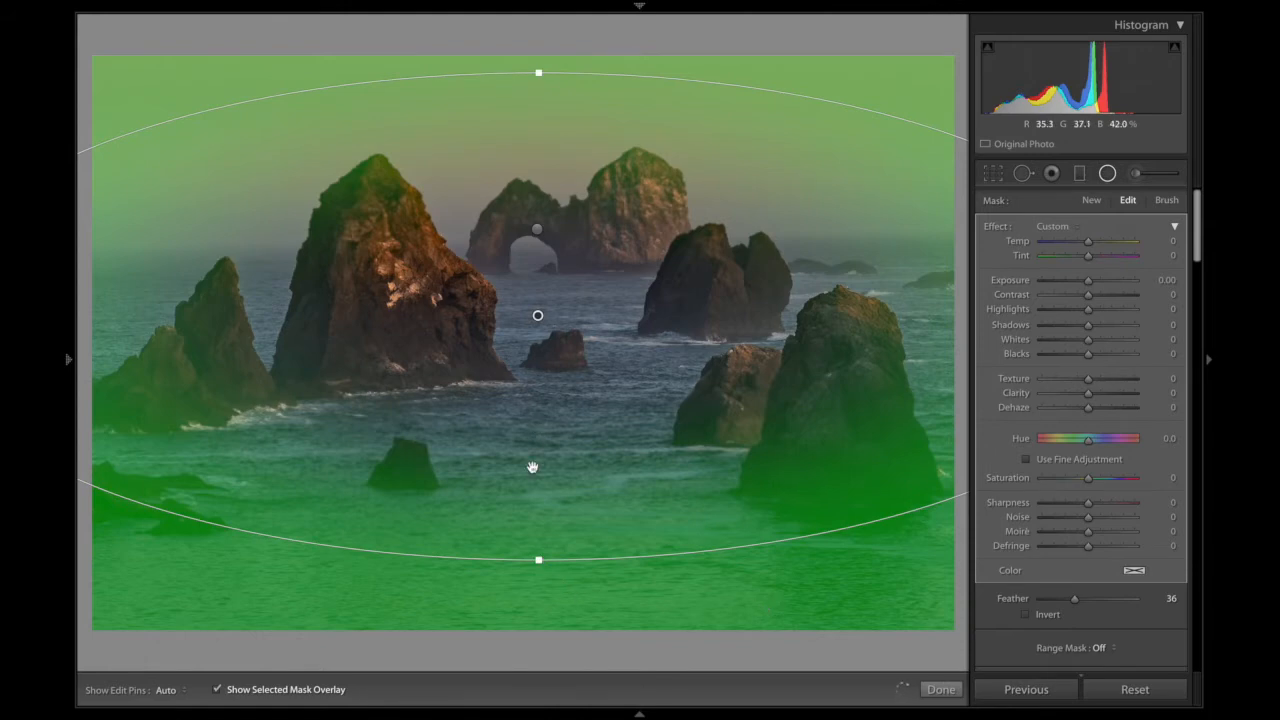
{"action": "left_click", "coordinate": [218, 689]}
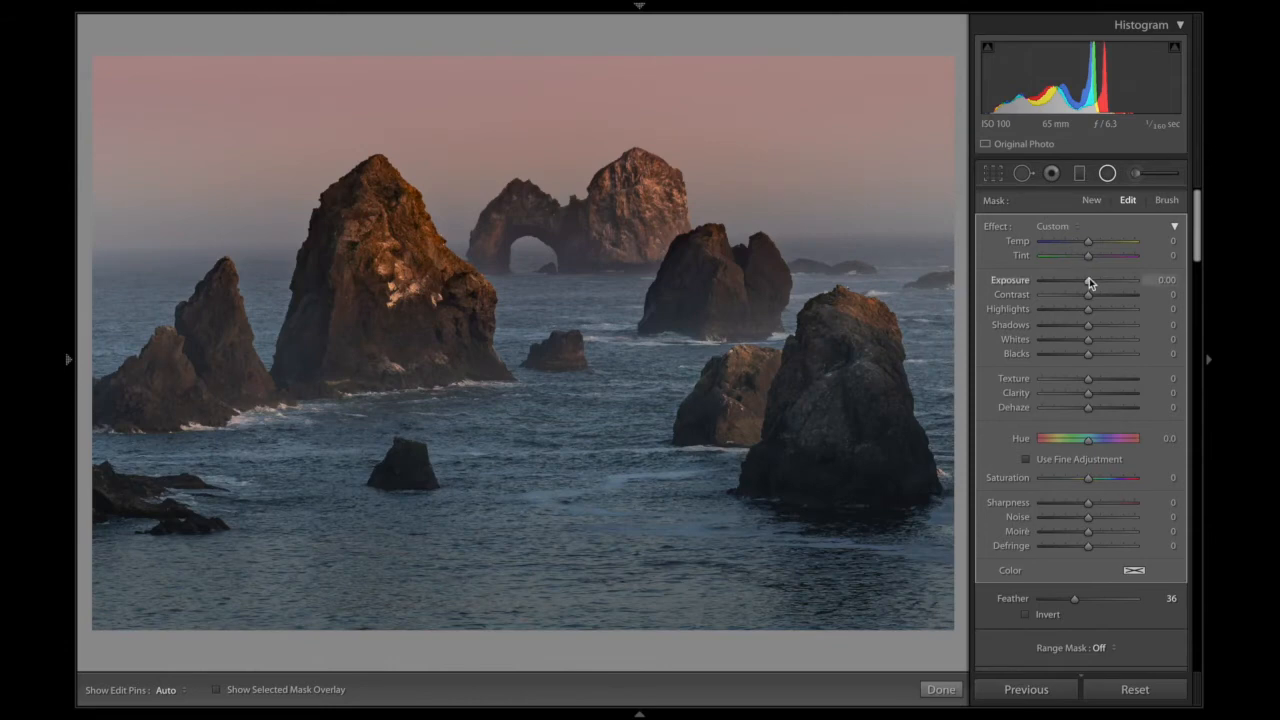
{"action": "left_click_drag", "start_coordinate": [1081, 281], "coordinate": [1084, 282]}
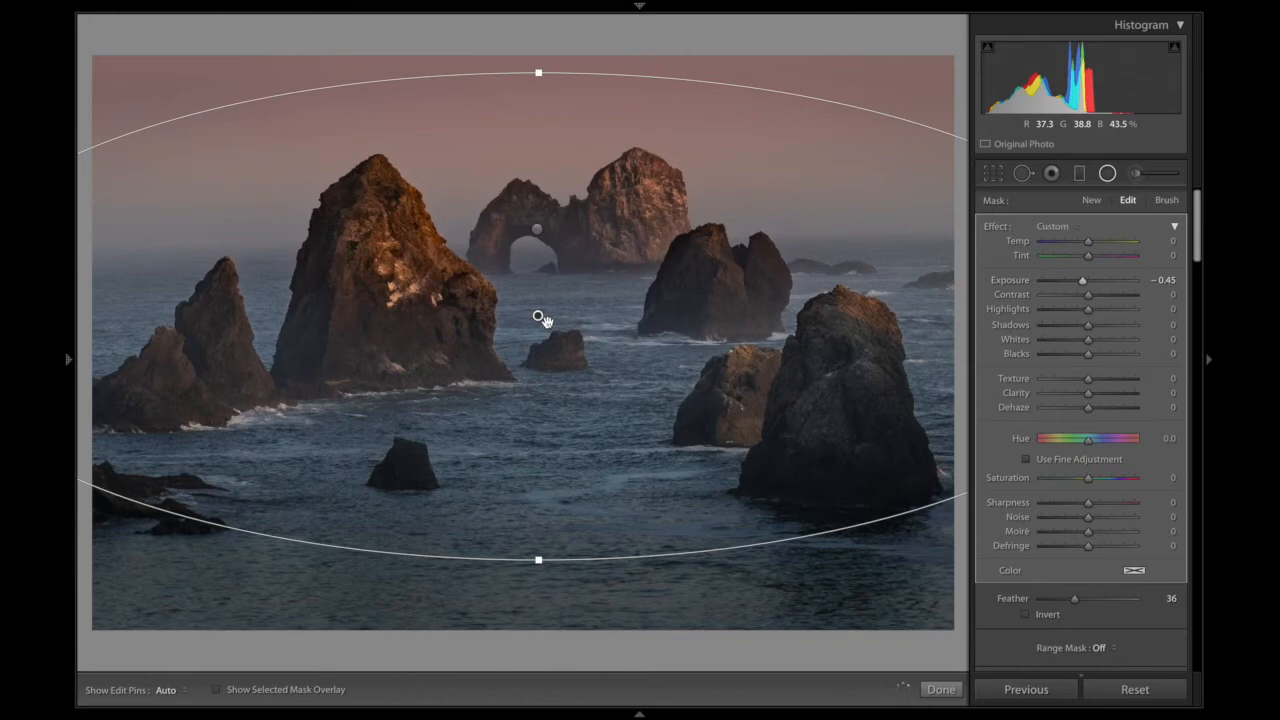
- Narrow the darkening ellipse, recentre it just above the small middle rock, and finish editing the radial filter
{"action": "left_click_drag", "start_coordinate": [527, 320], "coordinate": [707, 322]}
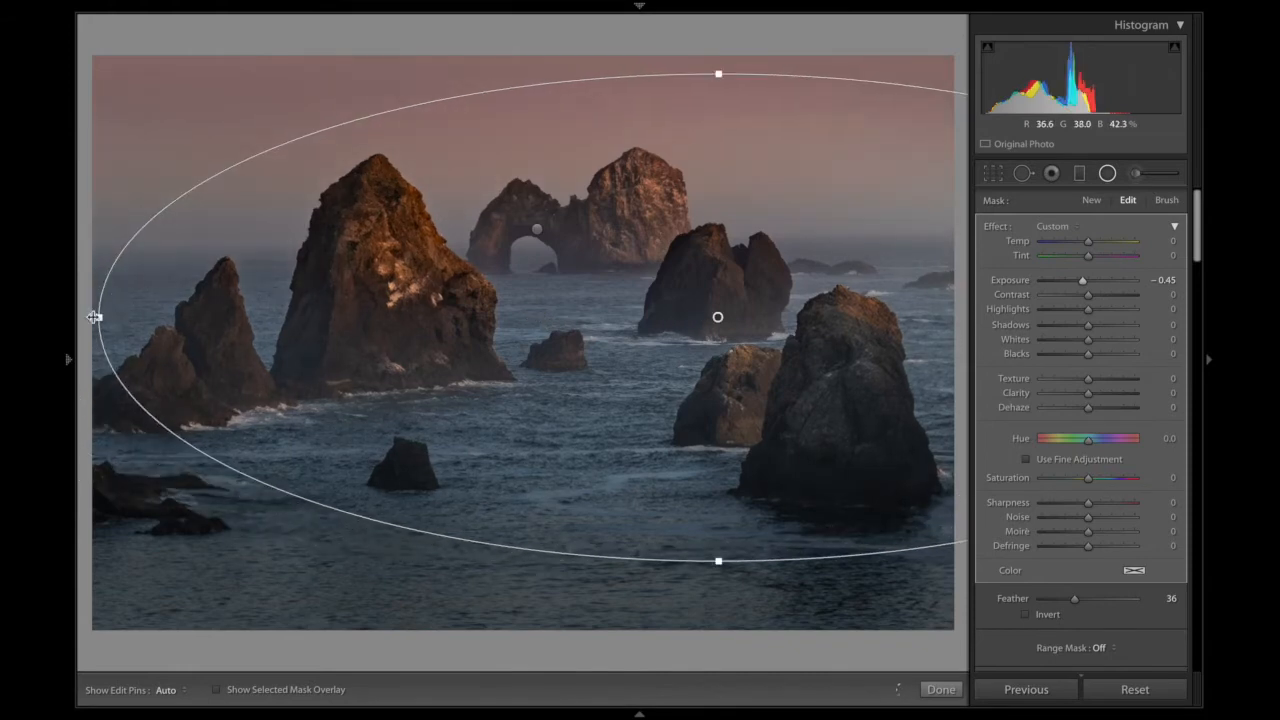
{"action": "left_click_drag", "start_coordinate": [93, 317], "coordinate": [247, 320]}
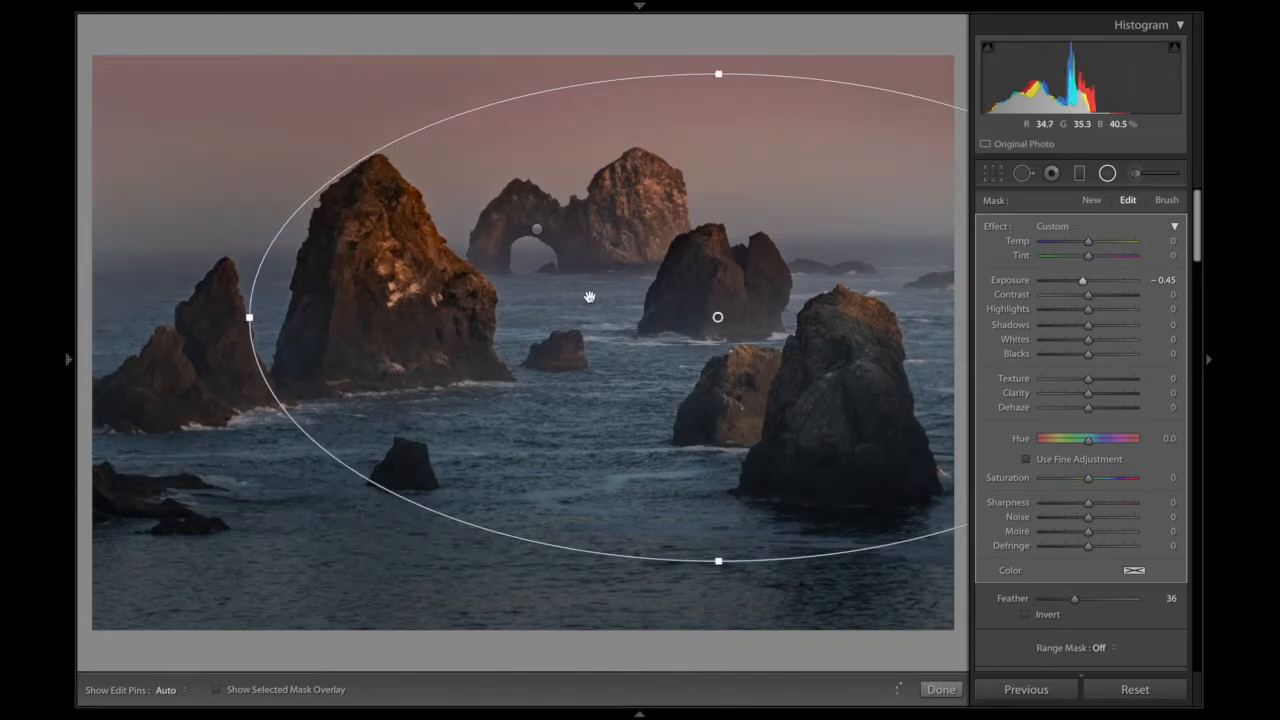
{"action": "left_click_drag", "start_coordinate": [593, 354], "coordinate": [563, 349]}
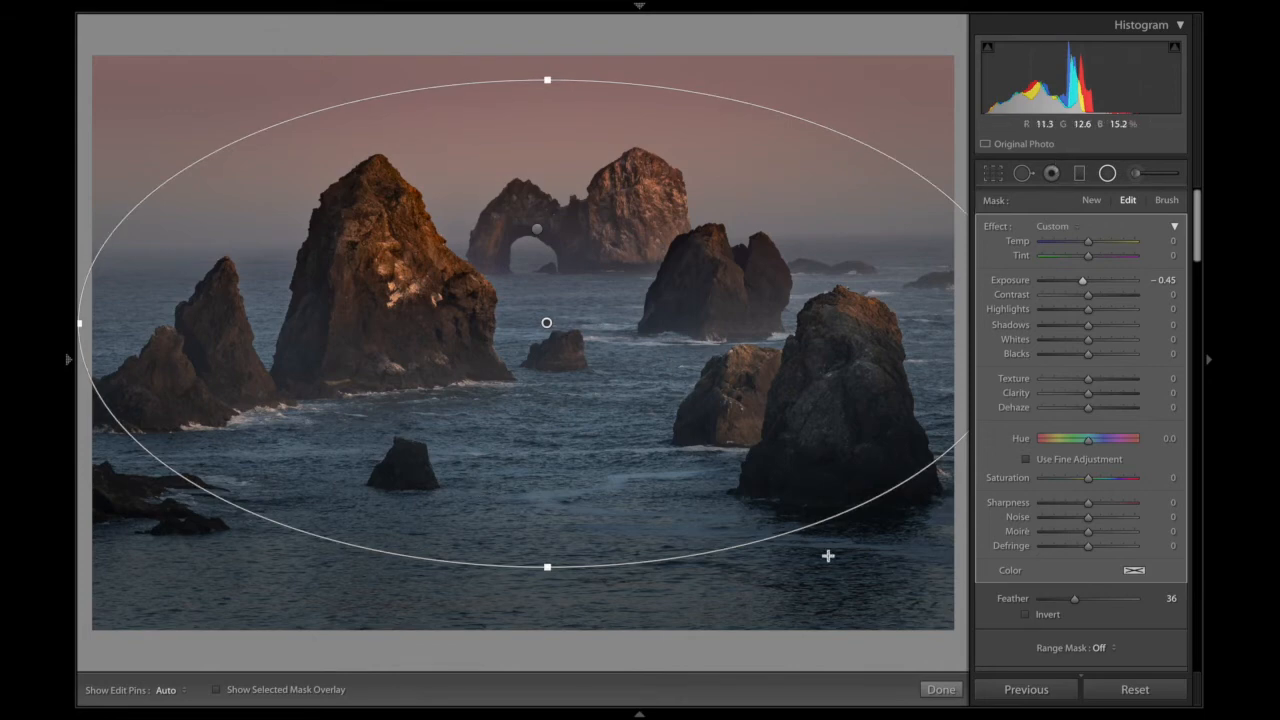
{"action": "left_click", "coordinate": [940, 689]}
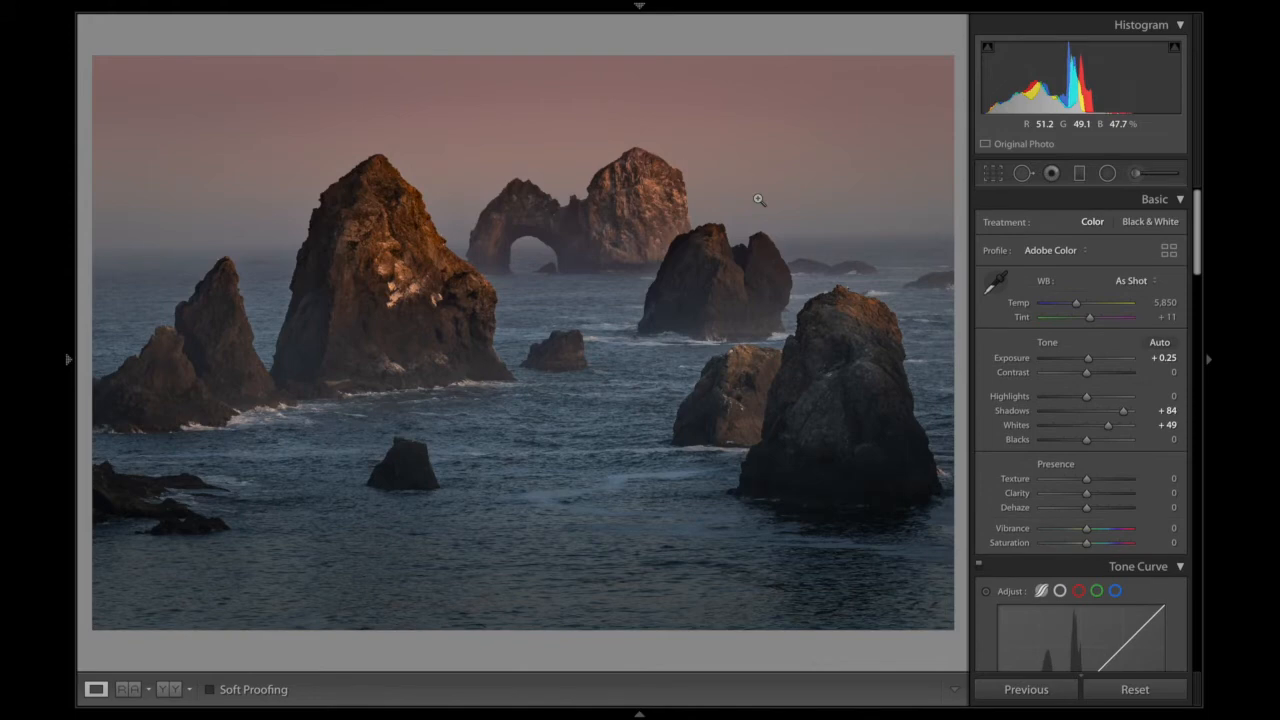
- Paint a test stroke across the sky above the arch using the Adjustment Brush with Exposure 4.00 and Flow 100
{"action": "left_click", "coordinate": [1135, 173]}
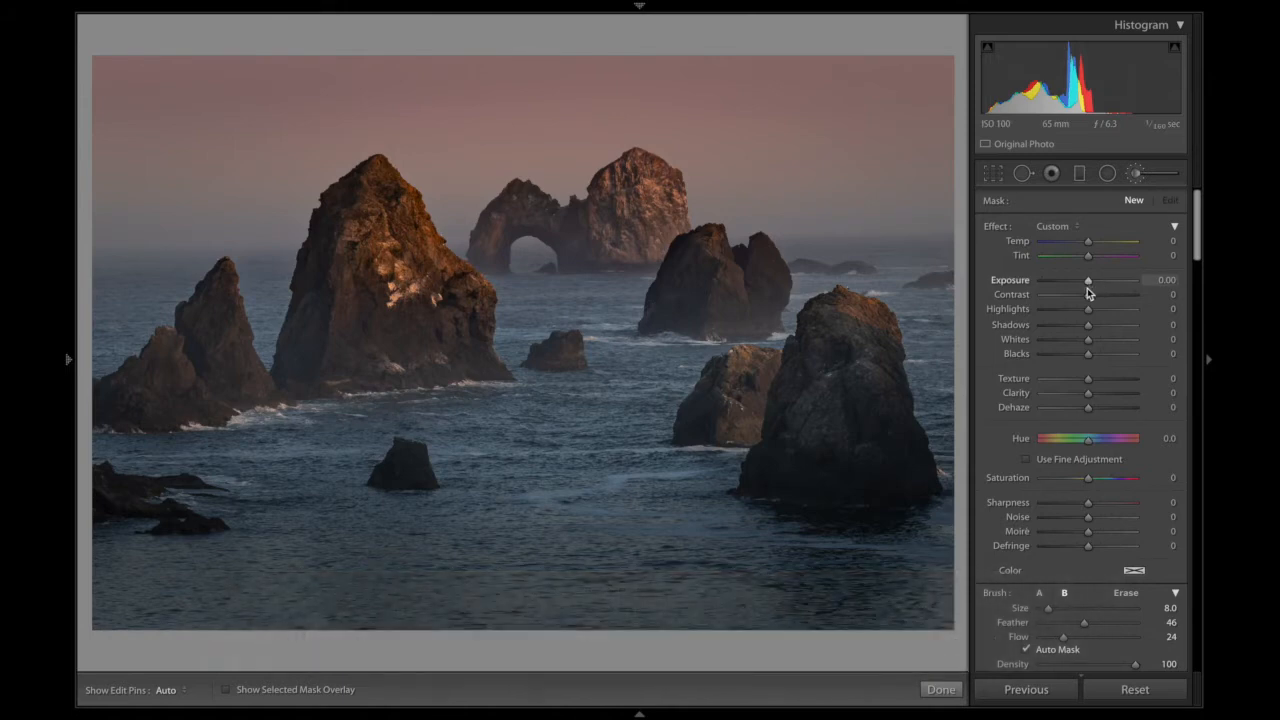
{"action": "left_click_drag", "start_coordinate": [1064, 638], "coordinate": [1188, 643]}
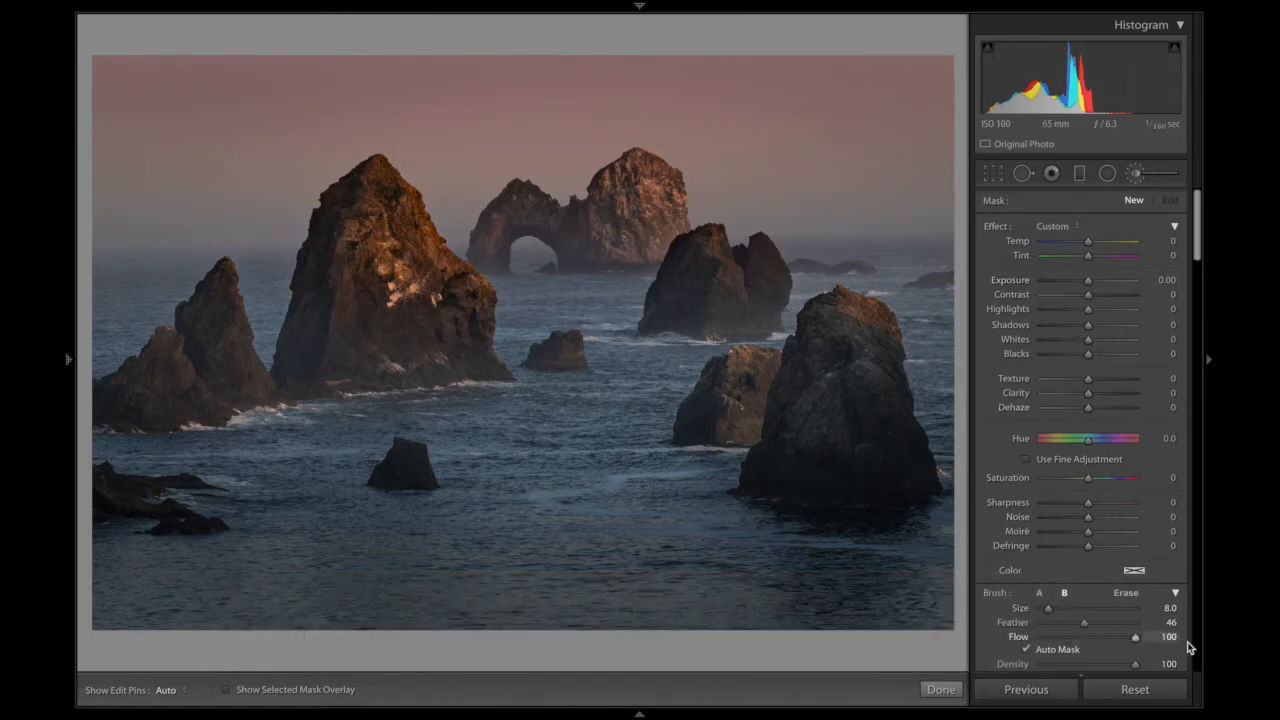
{"action": "scroll", "coordinate": [1056, 632], "scroll_direction": "down", "scroll_amount": 2}
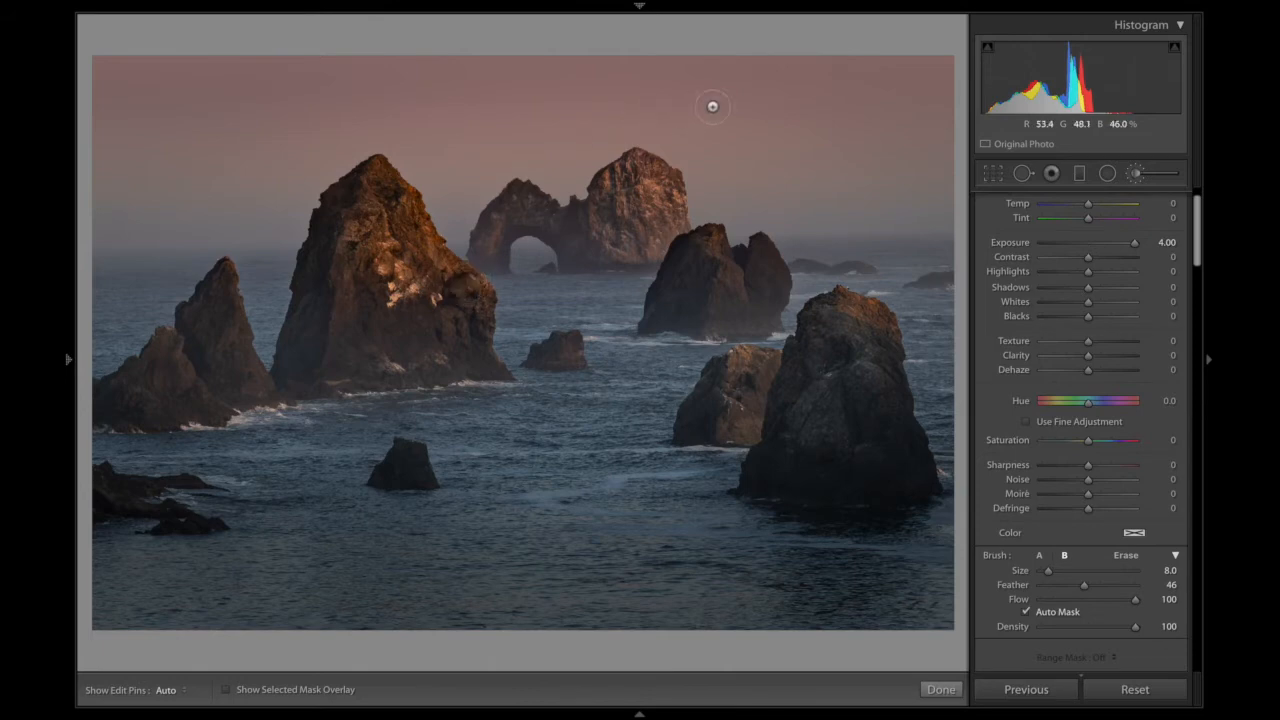
{"action": "left_click", "coordinate": [730, 102]}
{"action": "key", "text": "h"}
{"action": "left_click_drag", "start_coordinate": [463, 111], "coordinate": [737, 106]}
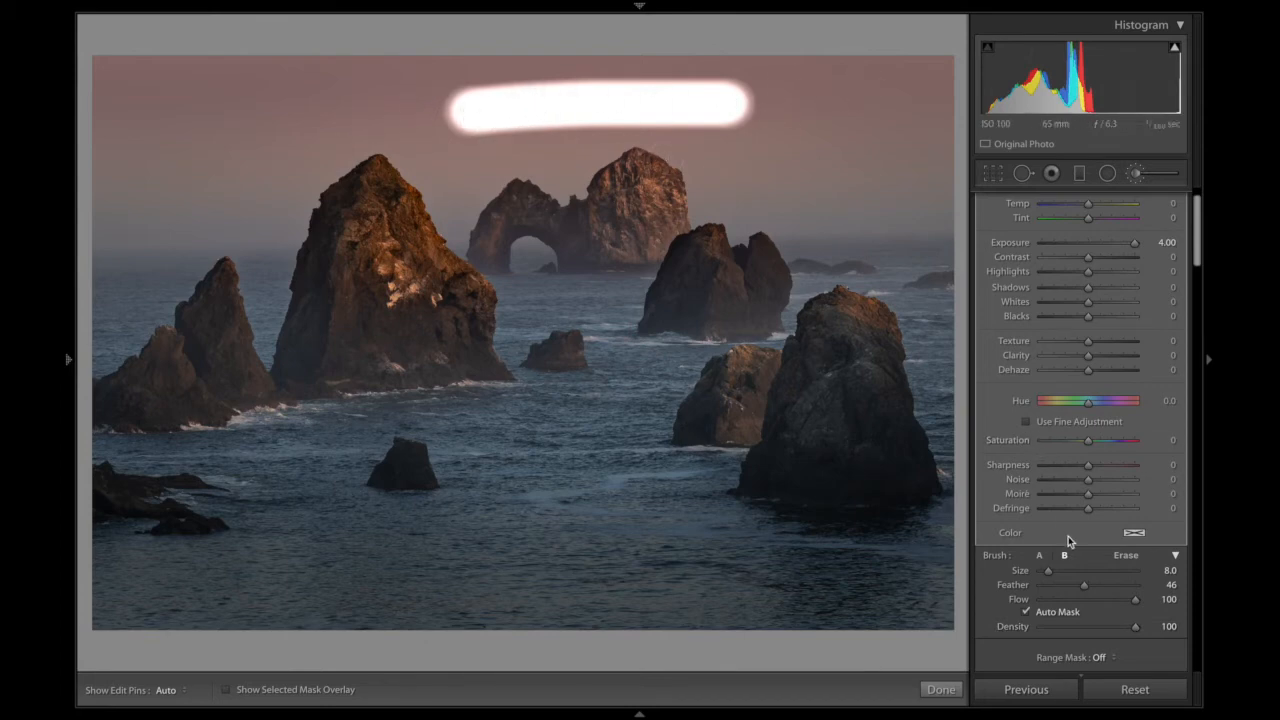
- Paint comparison strokes in the sky around the first one with Flow set to 48, 1 and 21
{"action": "left_click", "coordinate": [1084, 599]}
{"action": "left_click_drag", "start_coordinate": [500, 145], "coordinate": [838, 145]}
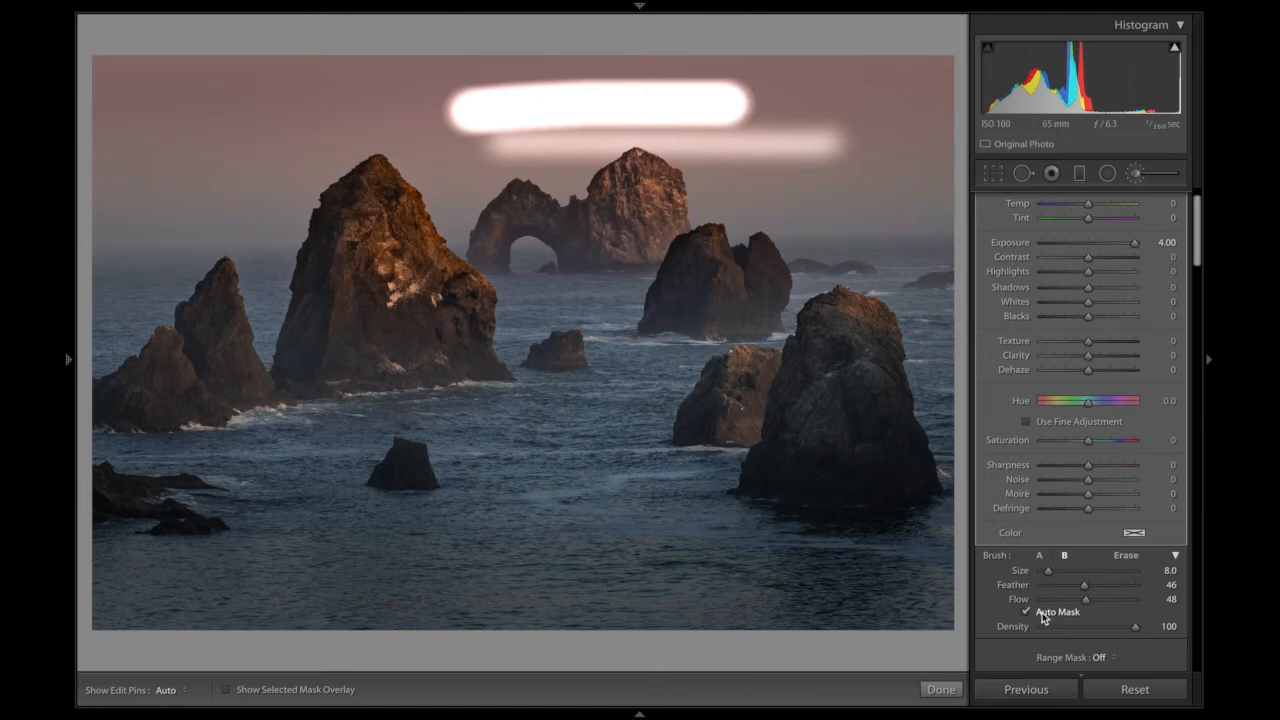
{"action": "left_click", "coordinate": [1042, 599]}
{"action": "key", "text": "h"}
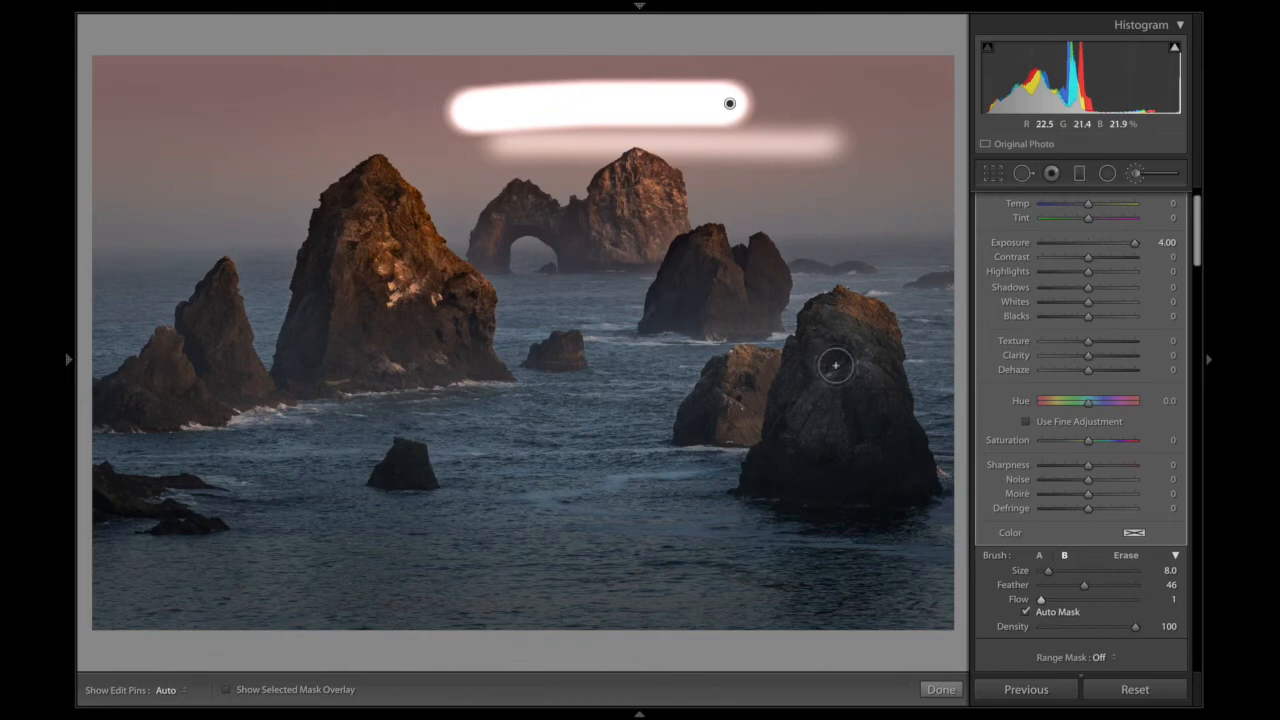
{"action": "left_click", "coordinate": [1060, 599]}
{"action": "key", "text": "h"}
{"action": "left_click_drag", "start_coordinate": [476, 119], "coordinate": [227, 117]}
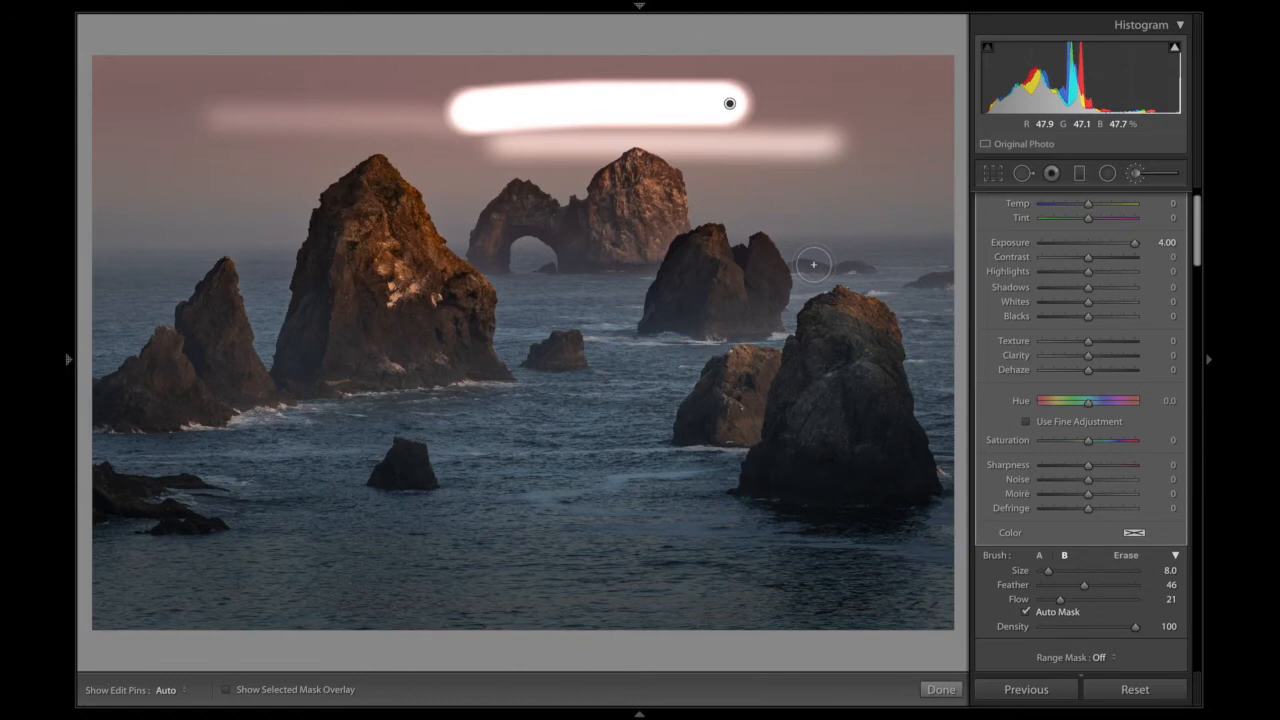
- Delete the test brush adjustment and reset the brush's effect sliders to zero
{"action": "key", "text": "Delete"}
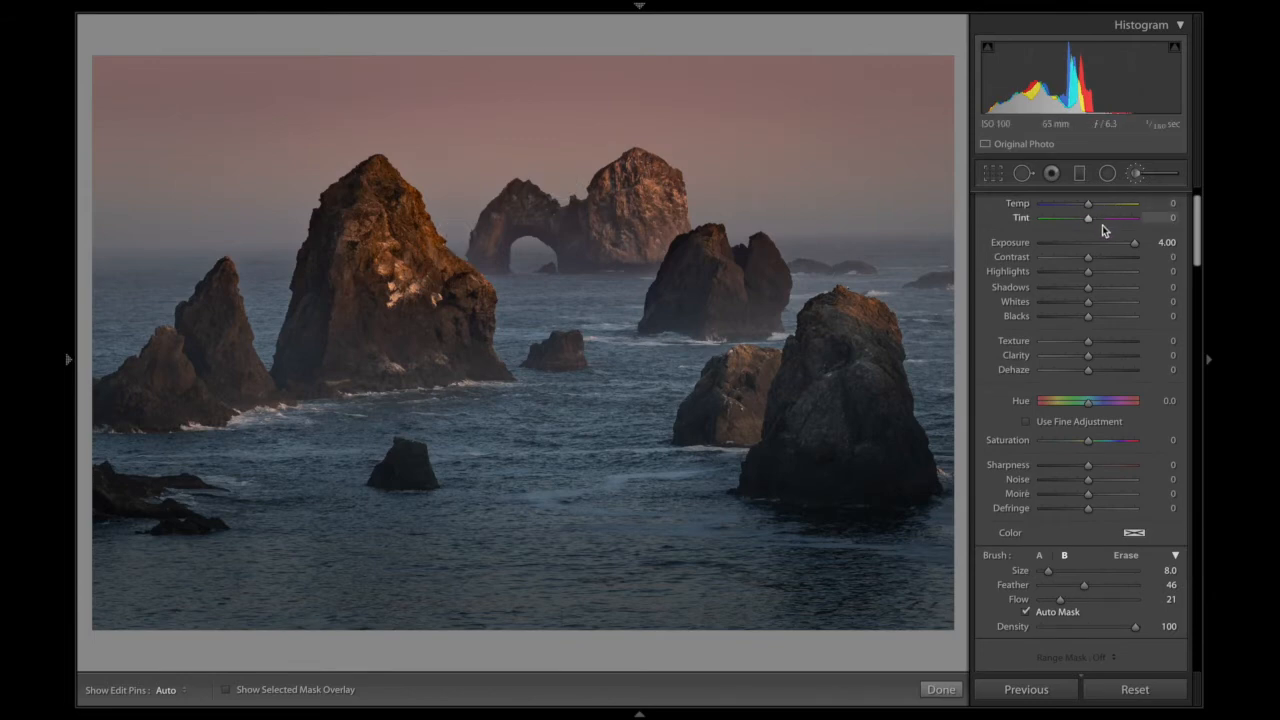
{"action": "scroll", "coordinate": [1008, 225], "scroll_direction": "up", "scroll_amount": 1}
{"action": "double_click", "coordinate": [990, 227]}
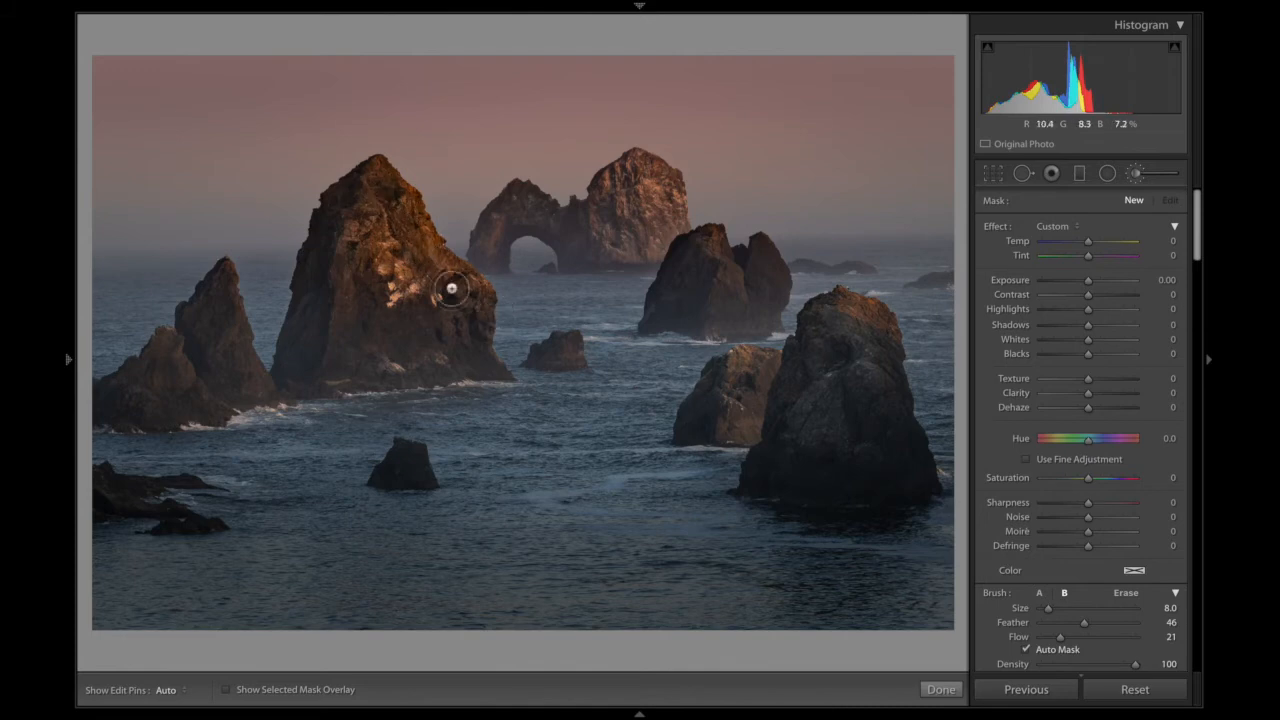
- Brush the tall sea stack's sunlit right face with Whites 100 and Exposure 0.67, and undo a deletion of that adjustment
{"action": "key", "text": "h"}
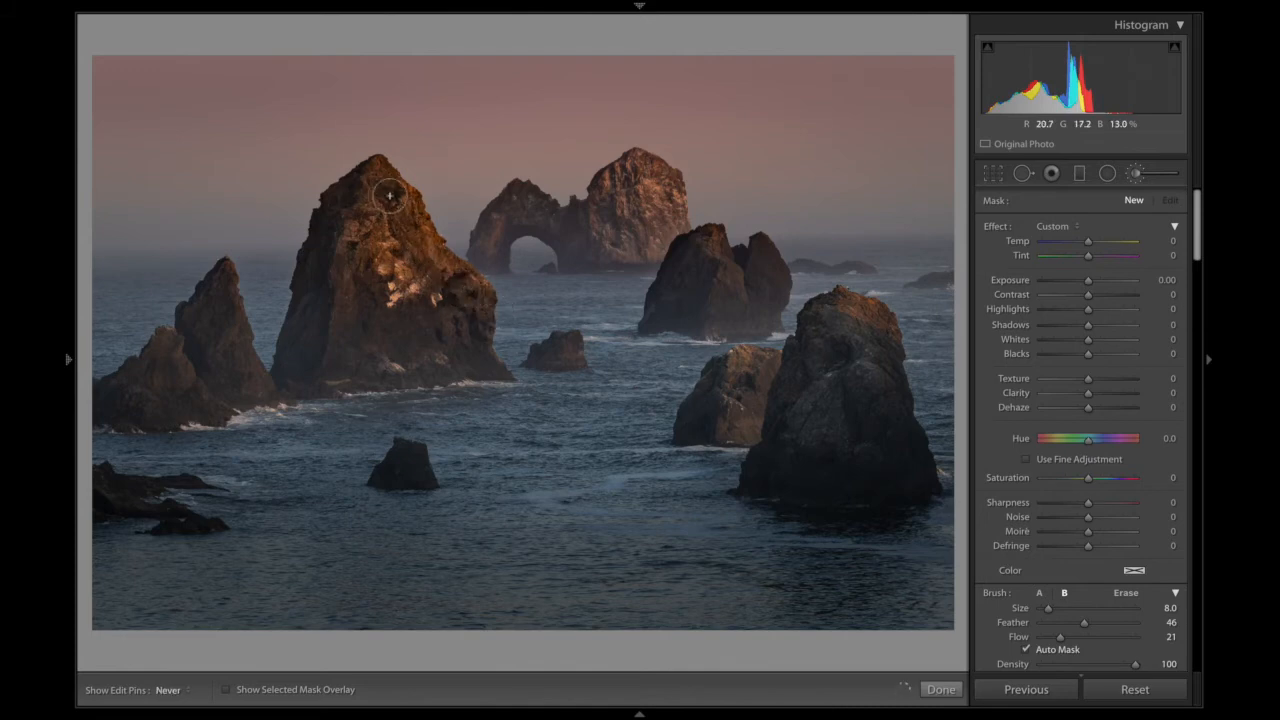
{"action": "key", "text": "h"}
{"action": "left_click_drag", "start_coordinate": [1097, 341], "coordinate": [1116, 340]}
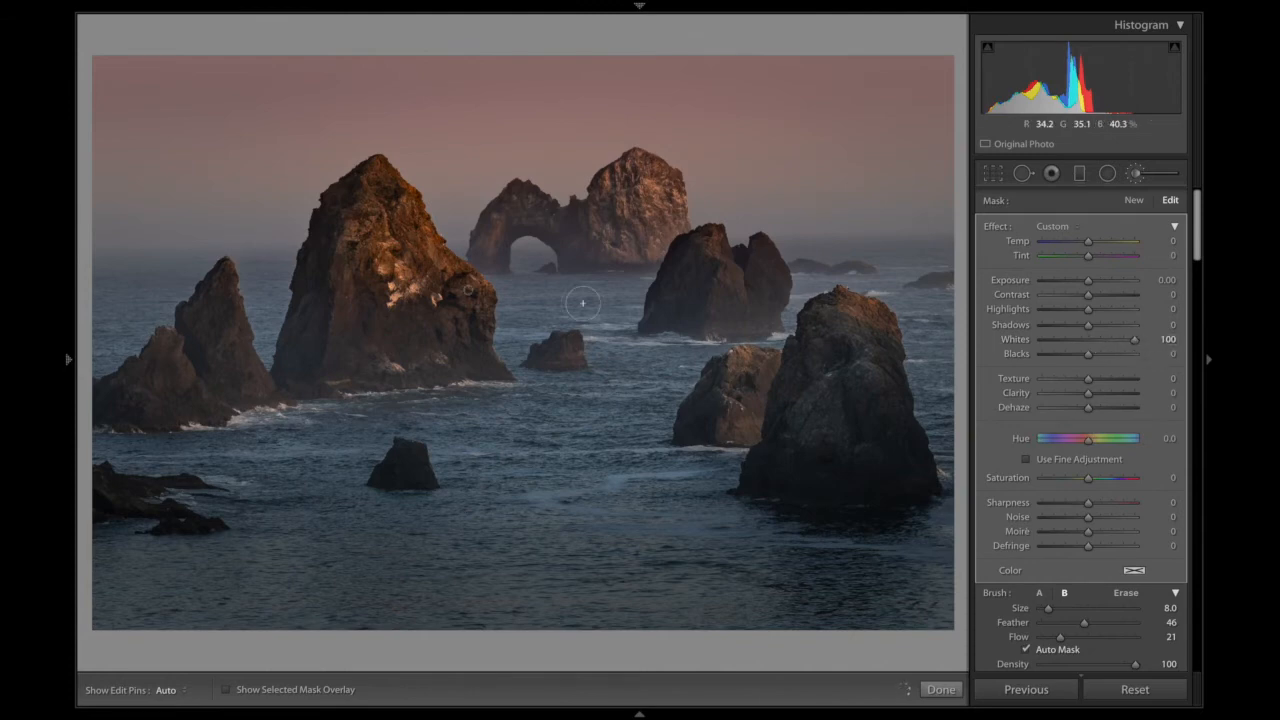
{"action": "left_click_drag", "start_coordinate": [1088, 280], "coordinate": [1097, 283]}
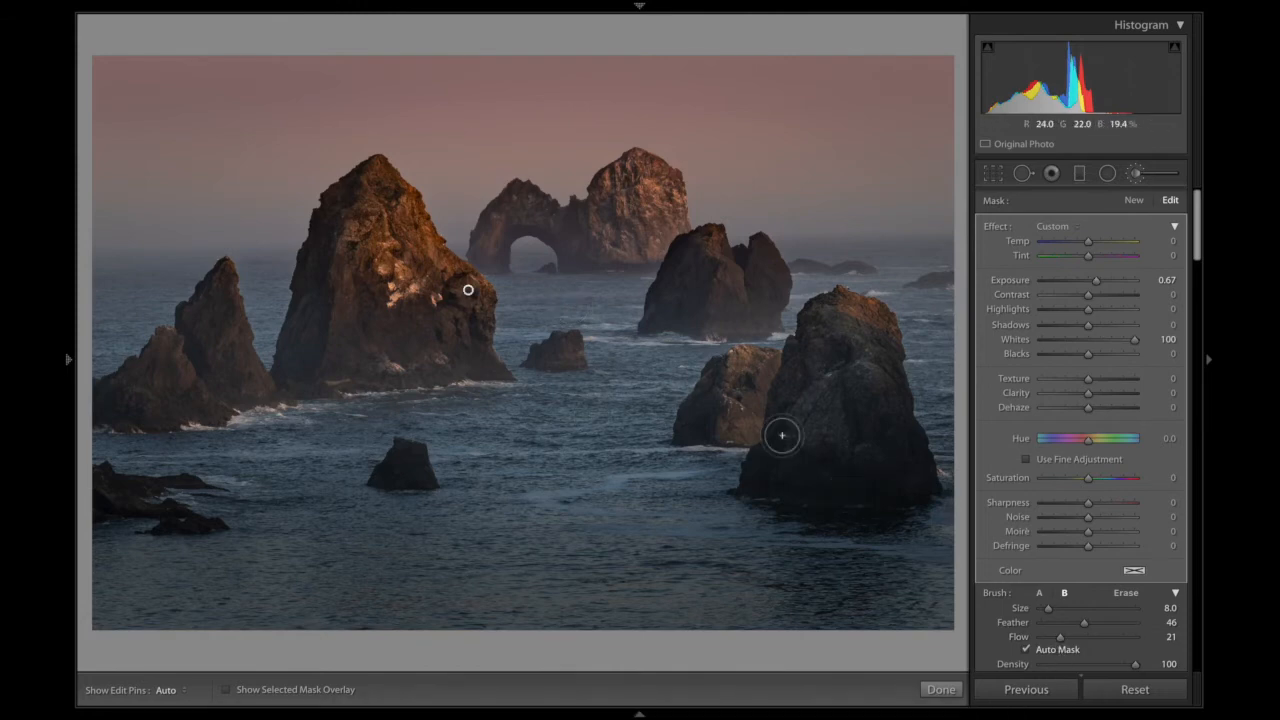
{"action": "key", "text": "Delete"}
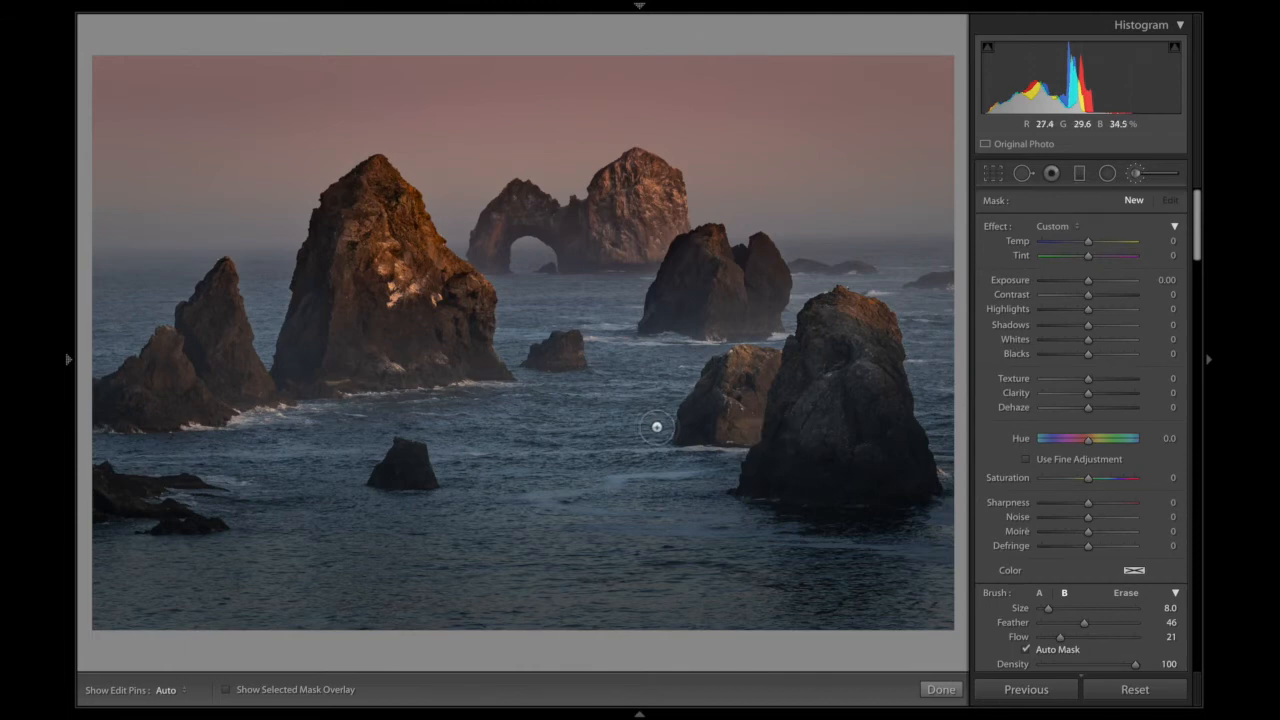
{"action": "key", "text": "ctrl+z"}
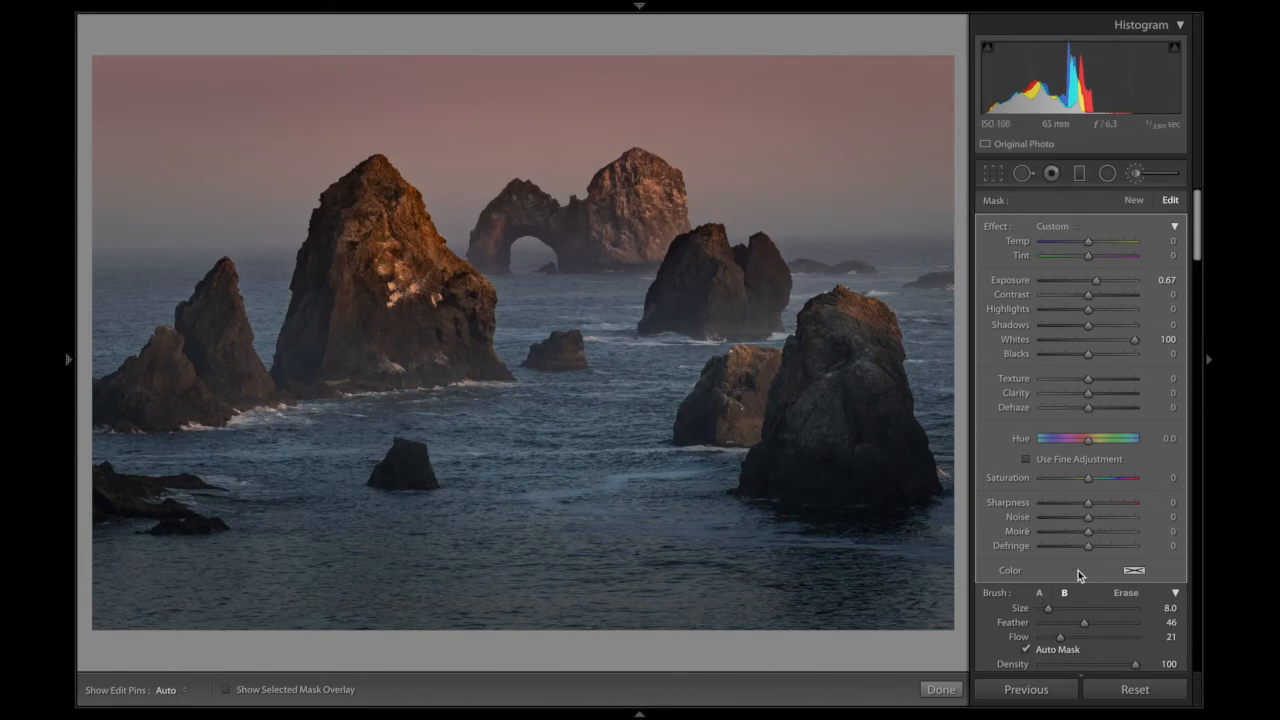
- Try out larger and smaller brush sizes and set the brush Size to 12
{"action": "left_click_drag", "start_coordinate": [1053, 612], "coordinate": [1135, 609]}
{"action": "left_click", "coordinate": [1048, 609]}
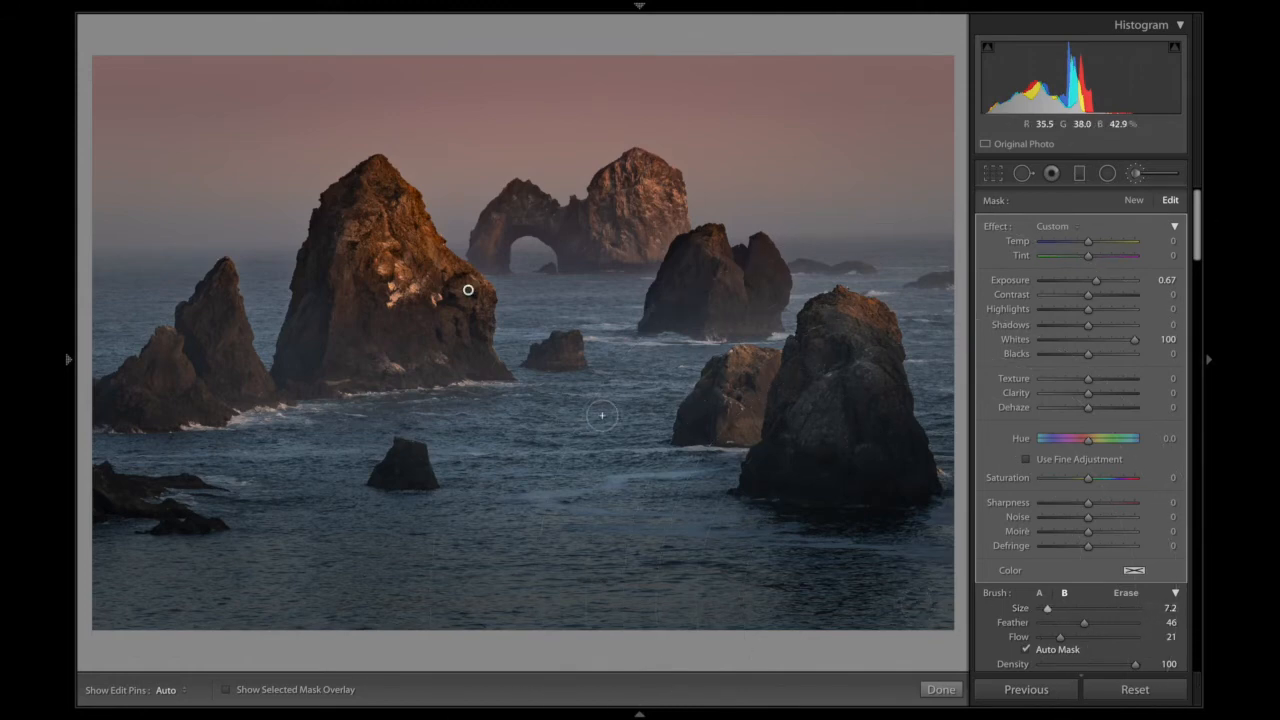
{"action": "scroll", "coordinate": [602, 415], "scroll_direction": "up", "scroll_amount": 3}
{"action": "scroll", "coordinate": [602, 415], "scroll_direction": "up", "scroll_amount": 2}
{"action": "scroll", "coordinate": [602, 415], "scroll_direction": "up", "scroll_amount": 2}
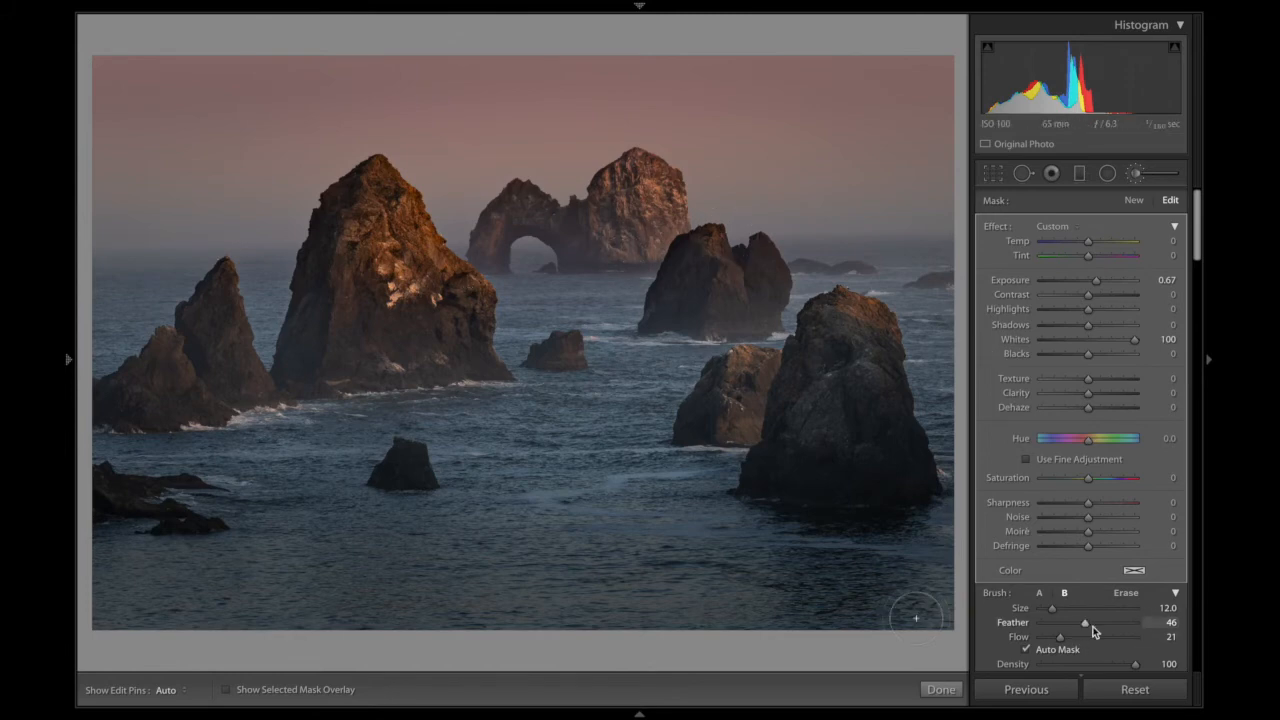
- Paint test strokes over the sky at Exposure 4.00 and Feather 100, one with Flow 21 and one with Flow 79
{"action": "left_click", "coordinate": [1136, 279]}
{"action": "key", "text": "h"}
{"action": "left_click_drag", "start_coordinate": [791, 91], "coordinate": [478, 98]}
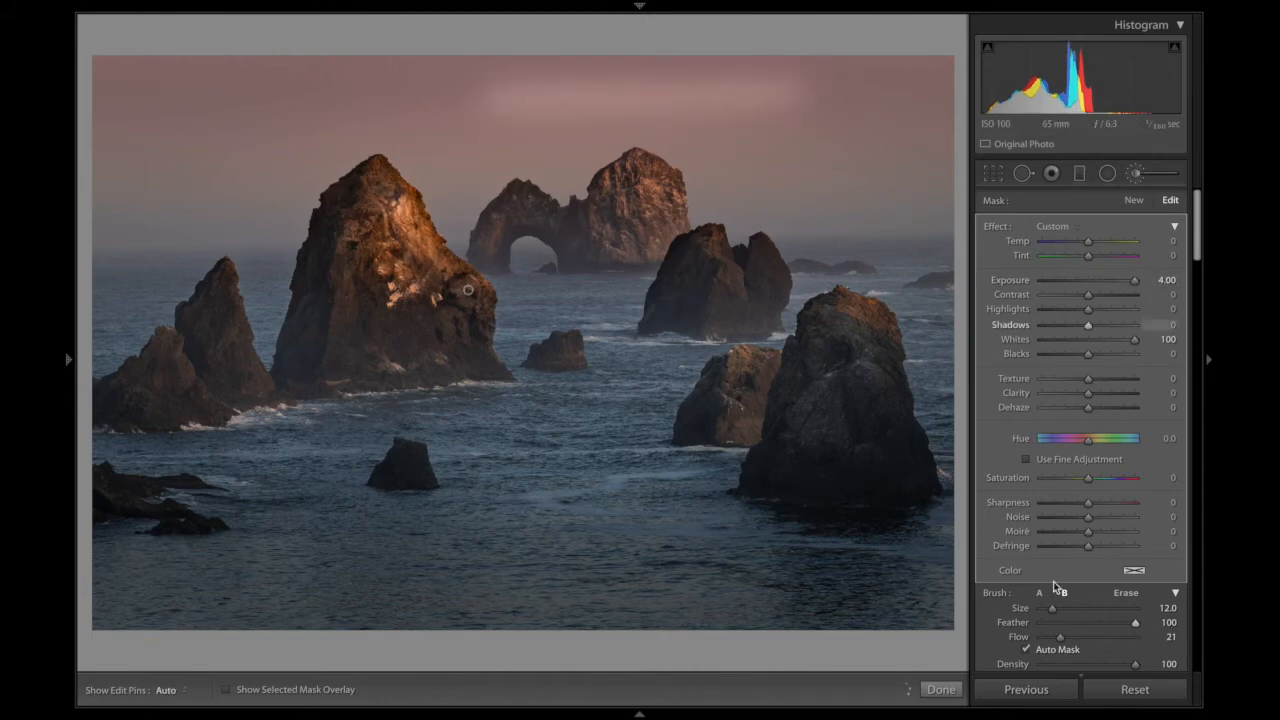
{"action": "left_click", "coordinate": [1115, 637]}
{"action": "key", "text": "h"}
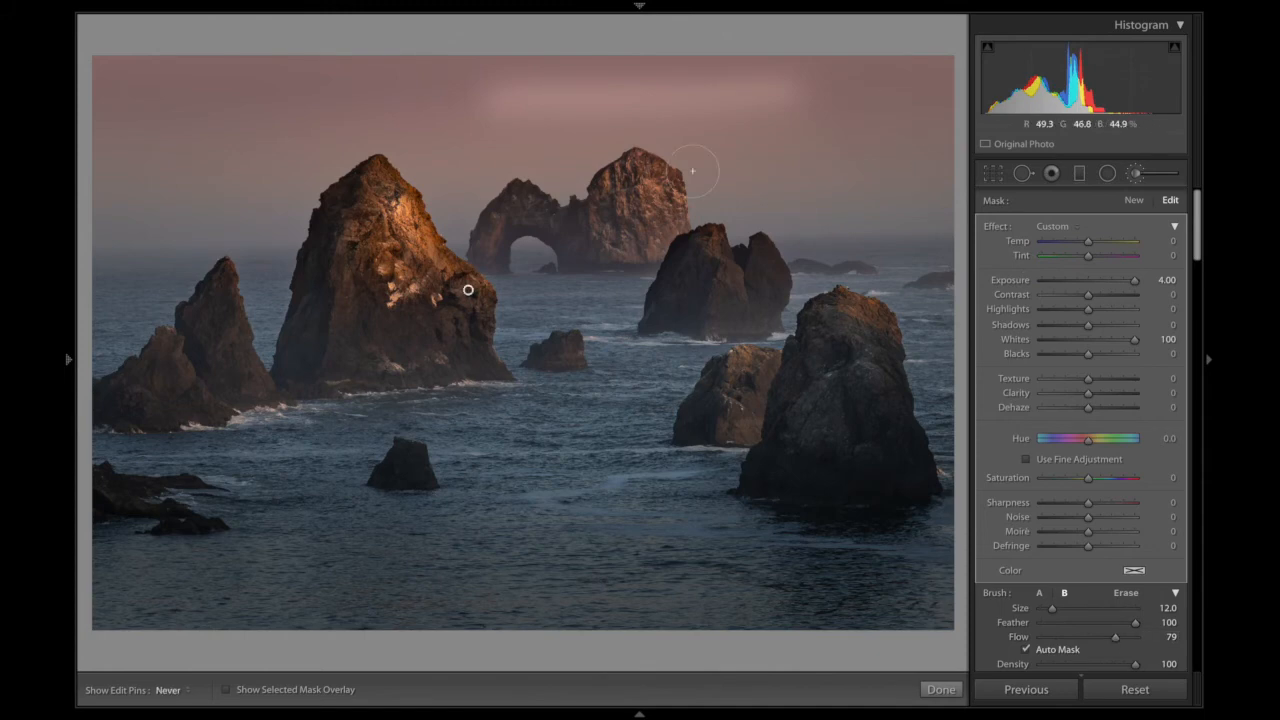
{"action": "left_click_drag", "start_coordinate": [650, 173], "coordinate": [652, 176]}
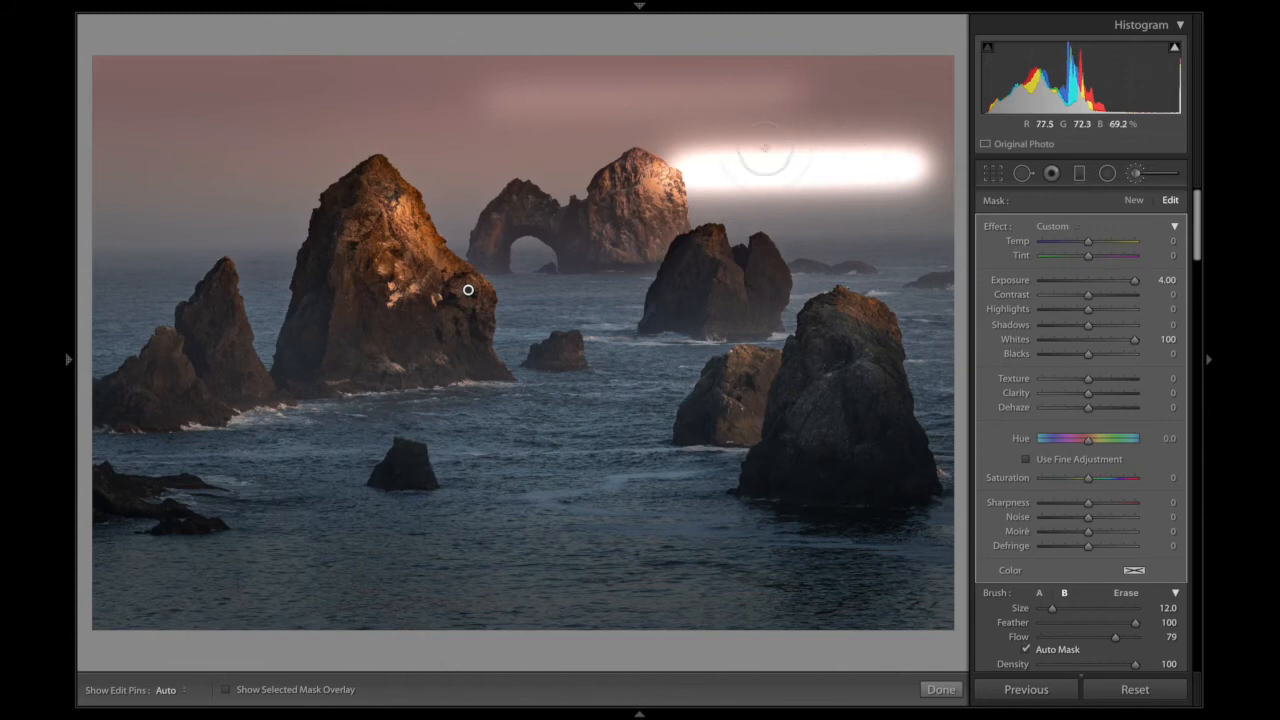
- Paint a hard-edged test stroke across the upper-left sky with Feather 0, and delete the whole brush adjustment
{"action": "left_click", "coordinate": [1052, 623]}
{"action": "left_click_drag", "start_coordinate": [1051, 626], "coordinate": [1040, 626]}
{"action": "key", "text": "h"}
{"action": "left_click_drag", "start_coordinate": [151, 80], "coordinate": [237, 80]}
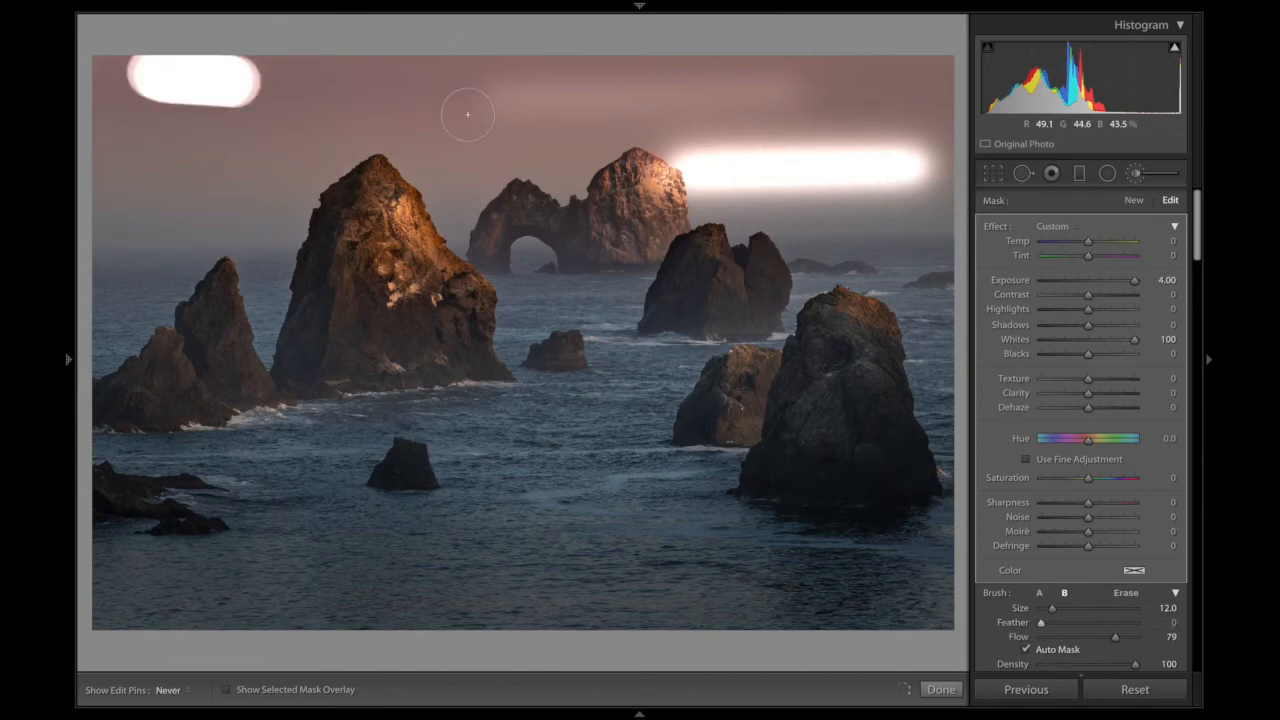
{"action": "key", "text": "h"}
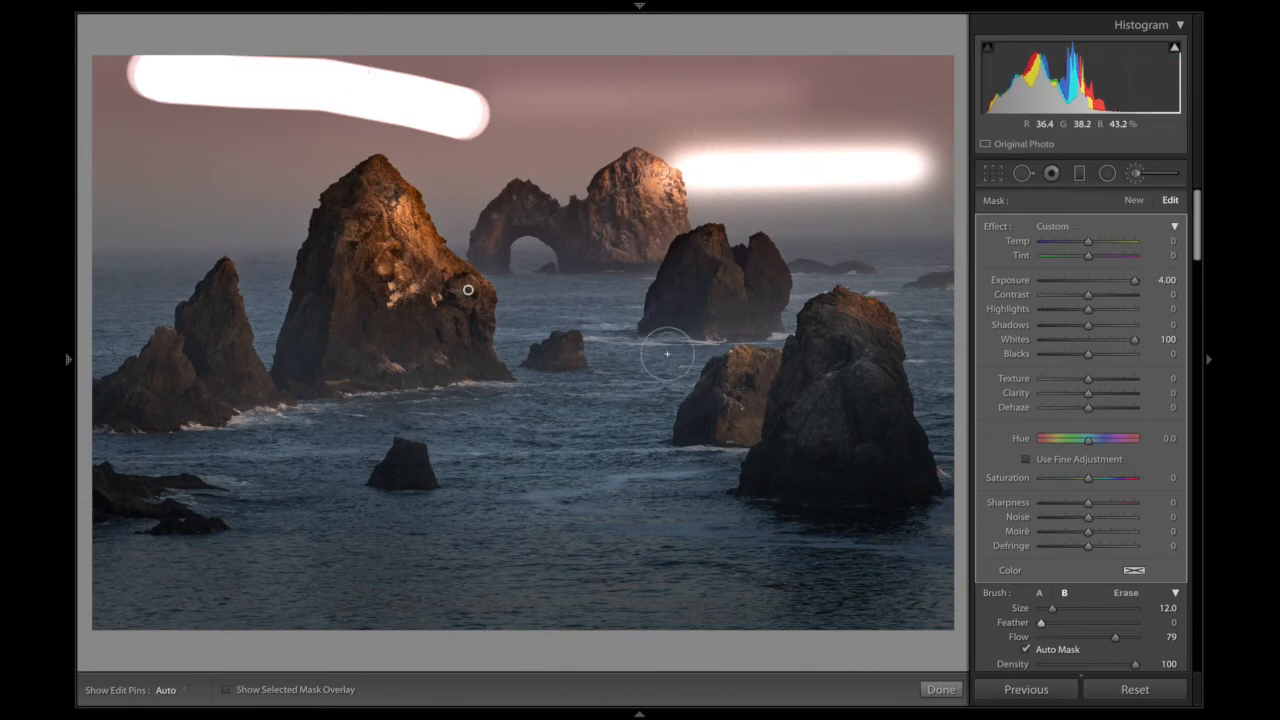
{"action": "key", "text": "Delete"}
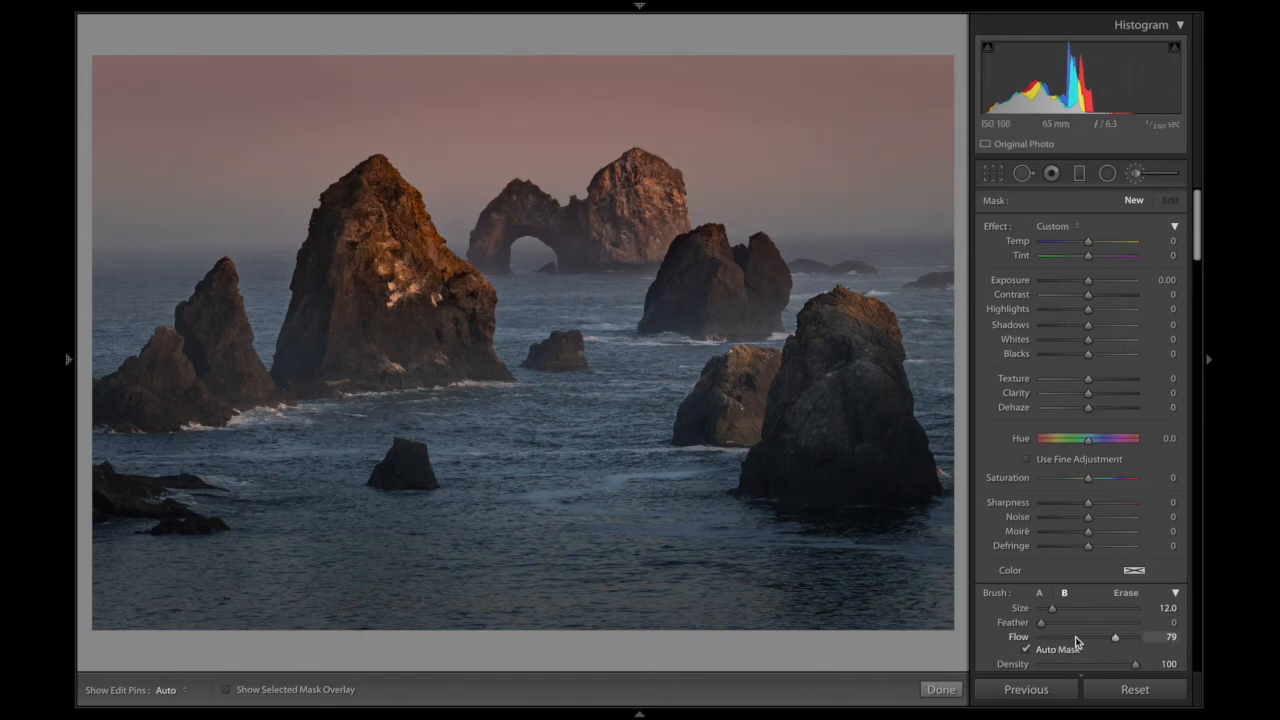
- Configure the brush with Auto Mask off, Feather 77, Size 9 and Exposure 4.00
{"action": "scroll", "coordinate": [1074, 641], "scroll_direction": "down", "scroll_amount": 1}
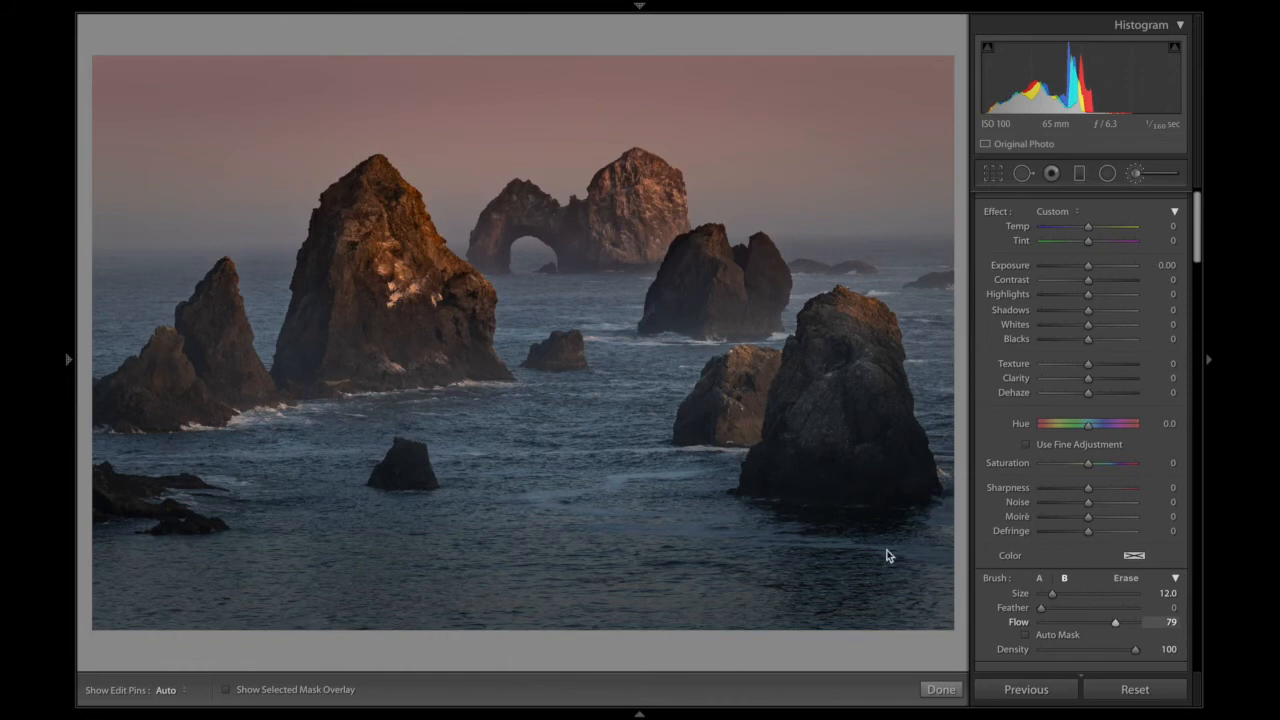
{"action": "left_click_drag", "start_coordinate": [1119, 609], "coordinate": [1114, 609]}
{"action": "left_click_drag", "start_coordinate": [1091, 268], "coordinate": [1138, 266]}
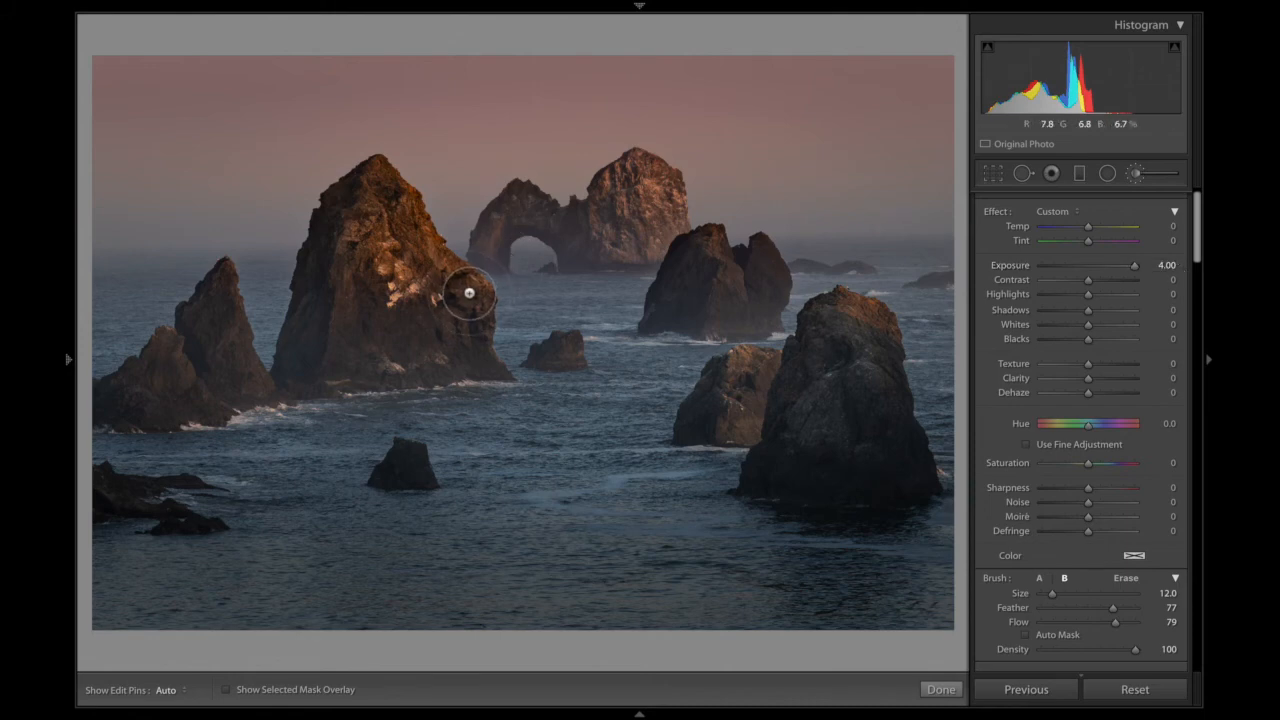
{"action": "scroll", "coordinate": [467, 291], "scroll_direction": "down", "scroll_amount": 5}
{"action": "scroll", "coordinate": [467, 291], "scroll_direction": "up", "scroll_amount": 3}
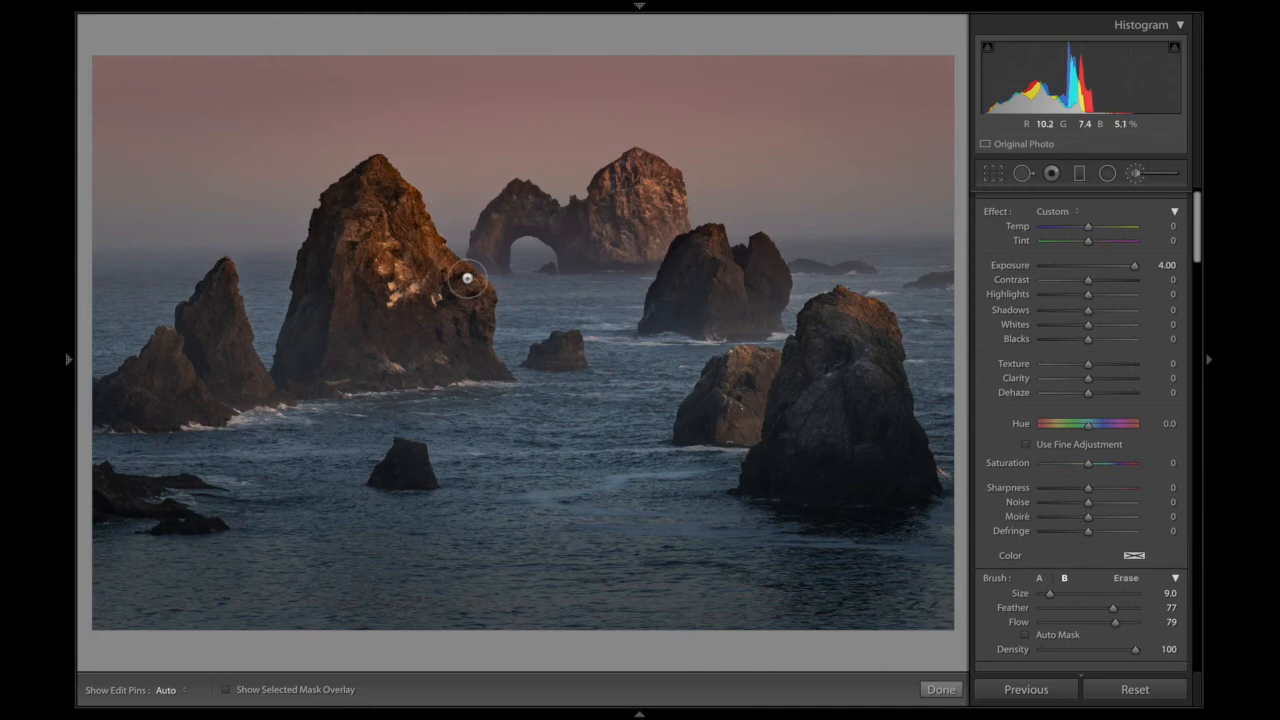
- Paint along the tall sea stack's right edge without Auto Mask, and undo the stroke
{"action": "key", "text": "h"}
{"action": "mouse_move", "coordinate": [463, 282]}
{"action": "left_mouse_down"}
{"action": "mouse_move", "coordinate": [387, 178]}
{"action": "mouse_move", "coordinate": [418, 243]}
{"action": "left_mouse_up"}
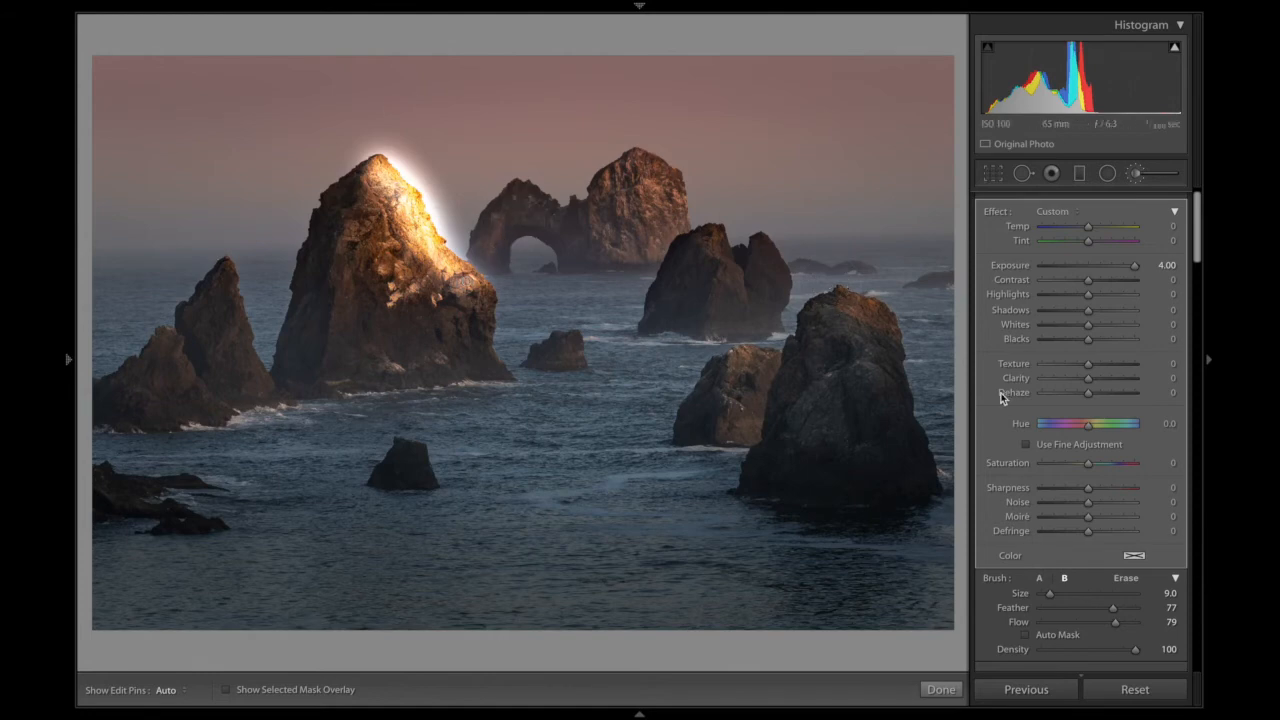
{"action": "key", "text": "ctrl+z"}
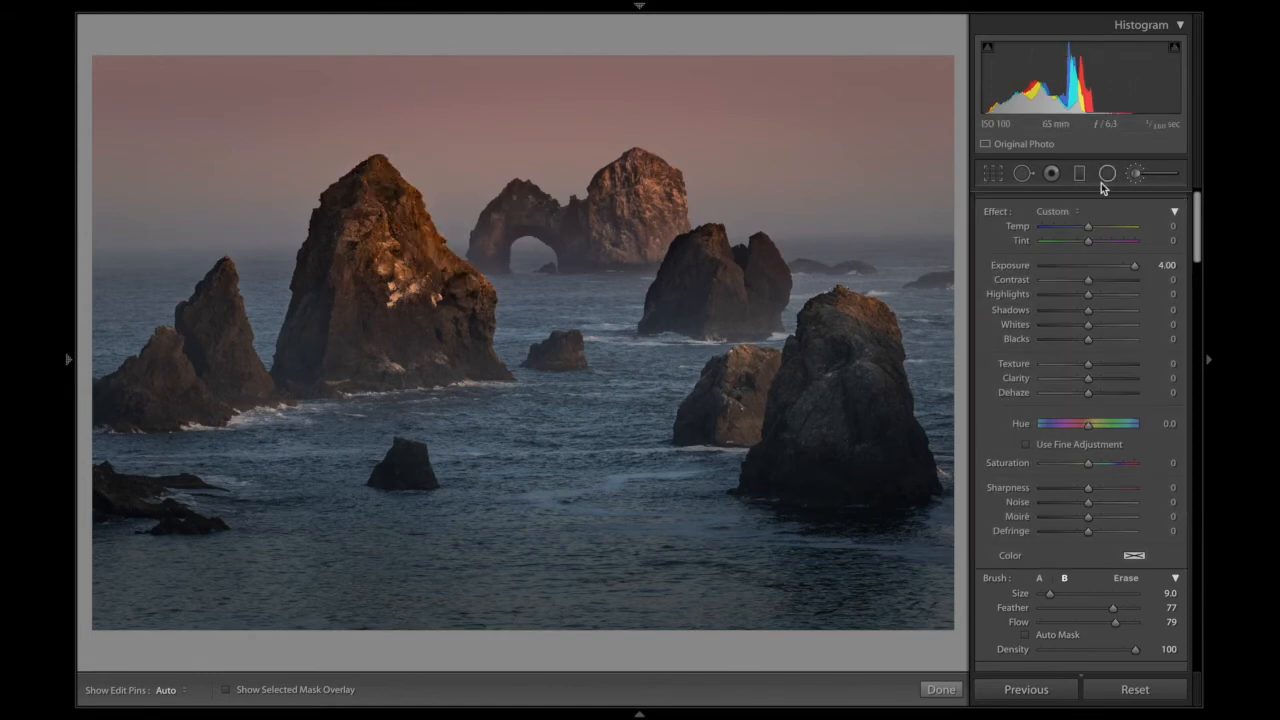
- Turn on Auto Mask and paint the sunlit right edge of the tall sea stack up to its peak
{"action": "left_click", "coordinate": [1056, 638]}
{"action": "key", "text": "h"}
{"action": "mouse_move", "coordinate": [416, 225]}
{"action": "left_mouse_down"}
{"action": "mouse_move", "coordinate": [385, 171]}
{"action": "mouse_move", "coordinate": [460, 285]}
{"action": "left_mouse_up"}
{"action": "key", "text": "h"}
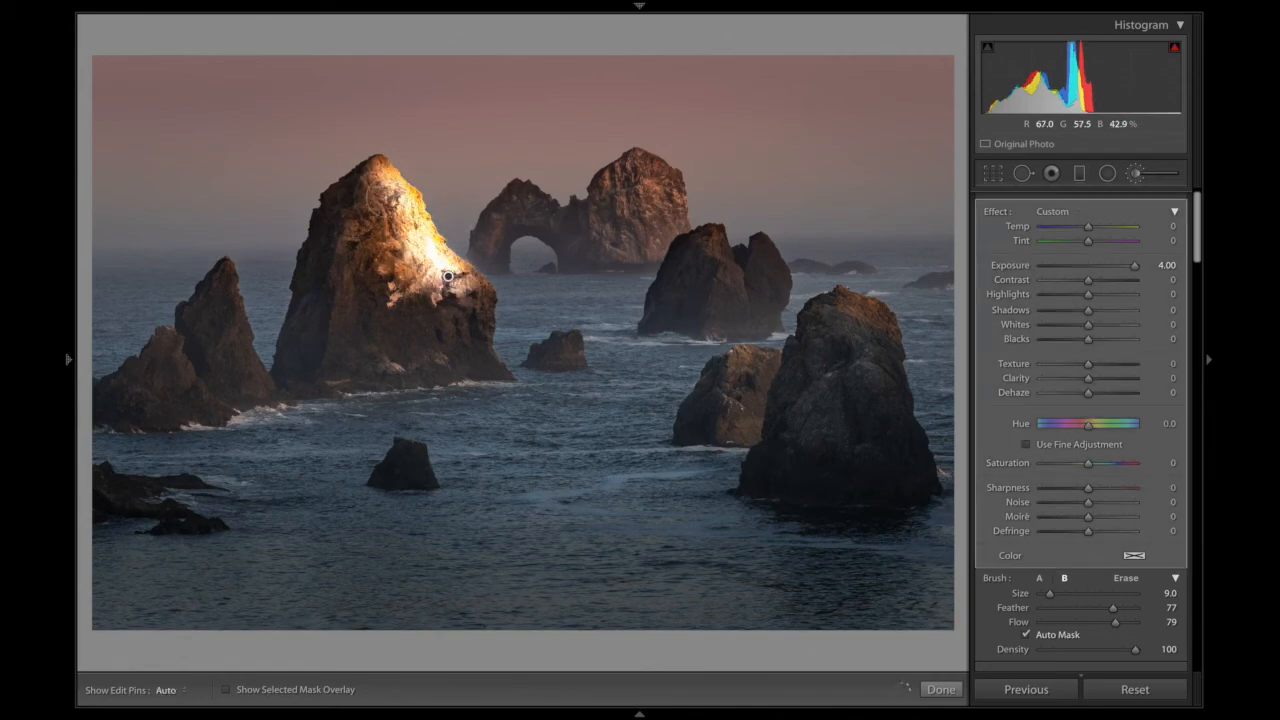
- Set the brush Size to 6 and examine the painted rock edge up close with and without the mask overlay
{"action": "key", "text": "z"}
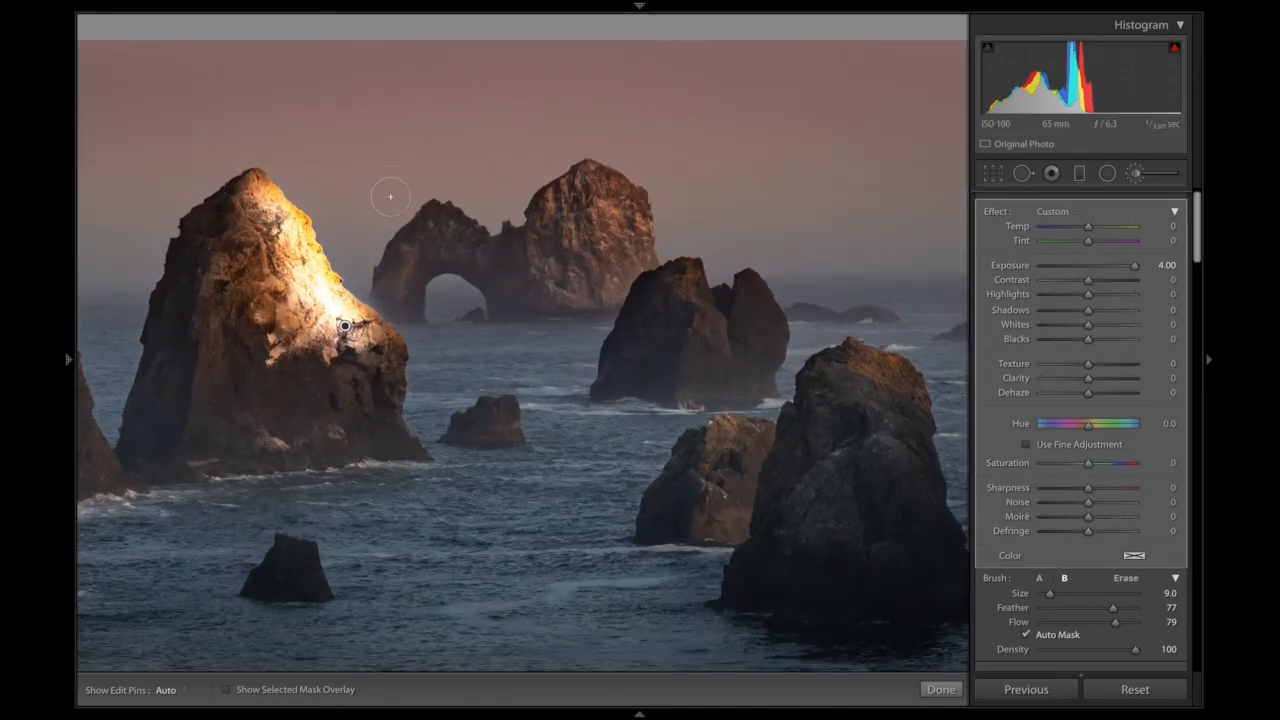
{"action": "scroll", "coordinate": [390, 197], "scroll_direction": "down", "scroll_amount": 5}
{"action": "scroll", "coordinate": [366, 240], "scroll_direction": "up", "scroll_amount": 3}
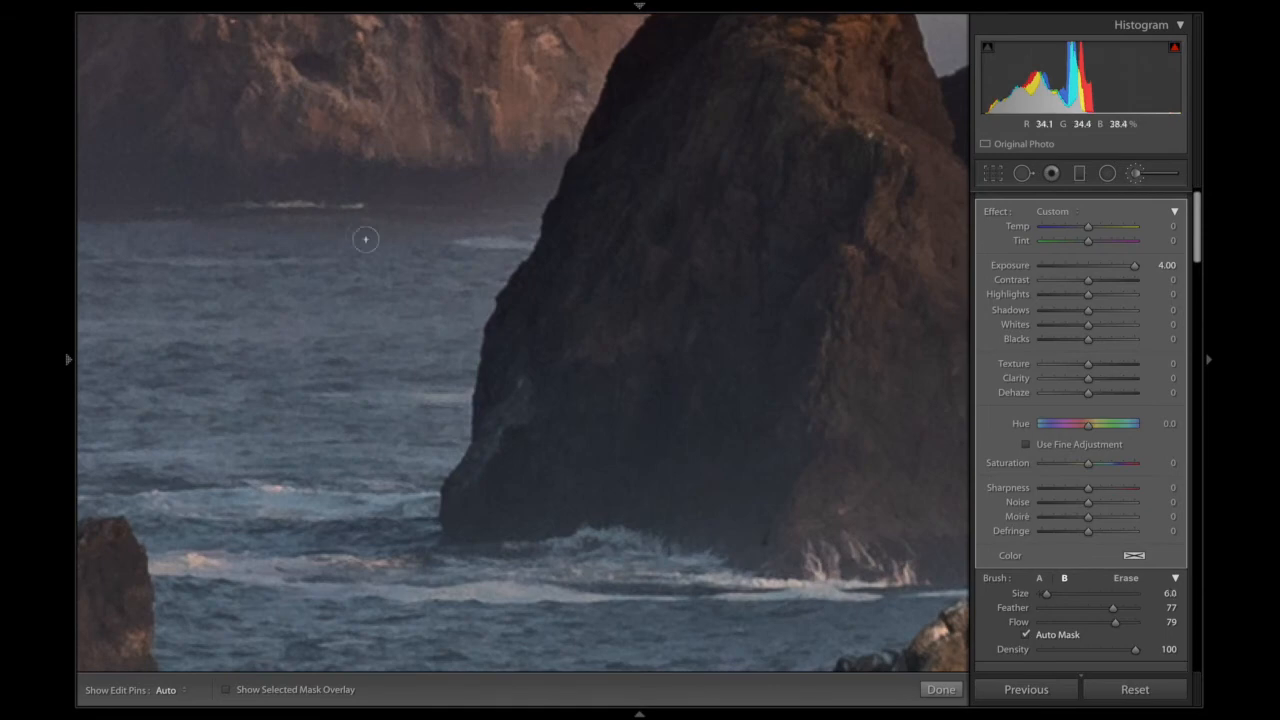
{"action": "left_click_drag", "start_coordinate": [291, 208], "coordinate": [938, 467]}
{"action": "left_click_drag", "start_coordinate": [450, 309], "coordinate": [1110, 366]}
{"action": "left_click_drag", "start_coordinate": [892, 325], "coordinate": [745, 382]}
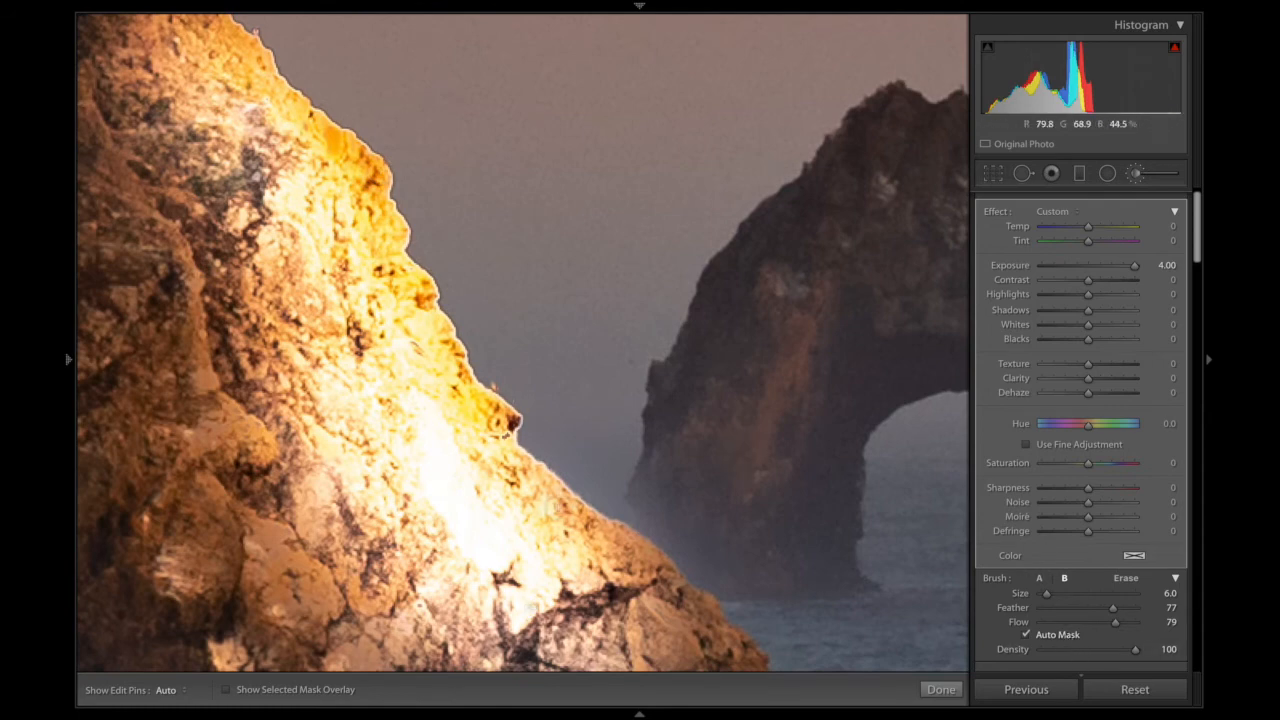
{"action": "key", "text": "o"}
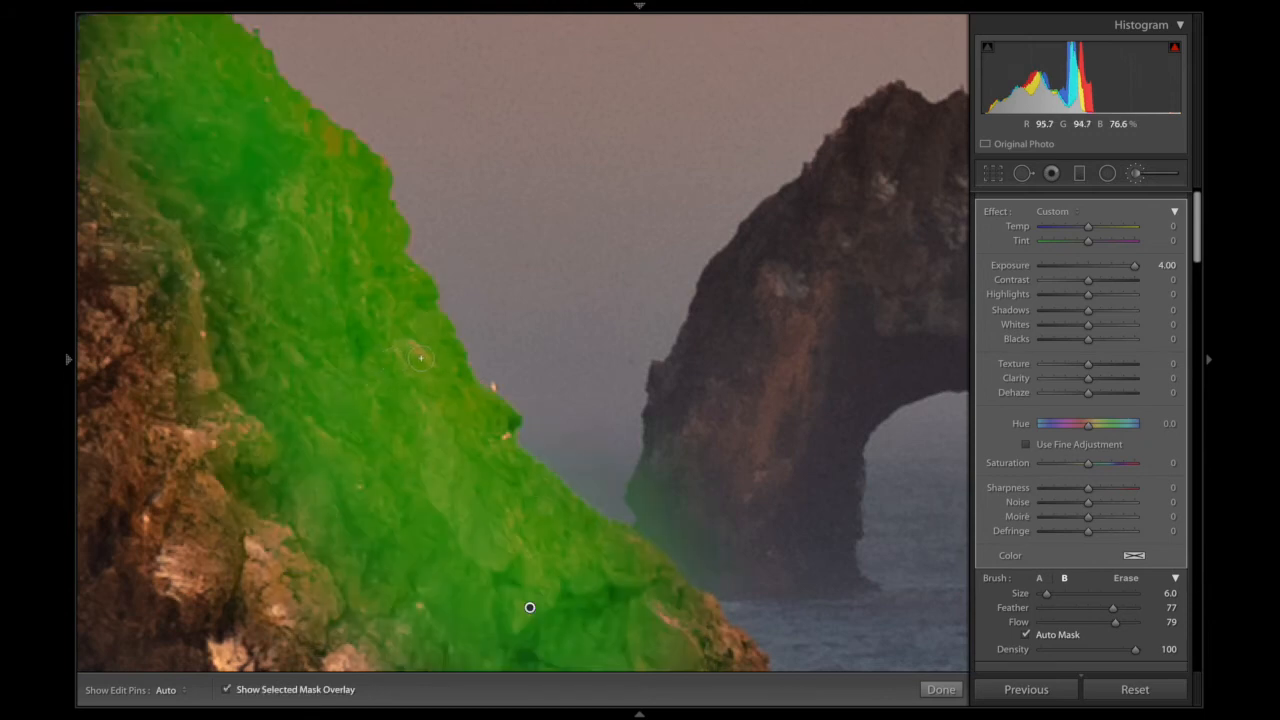
{"action": "key", "text": "o"}
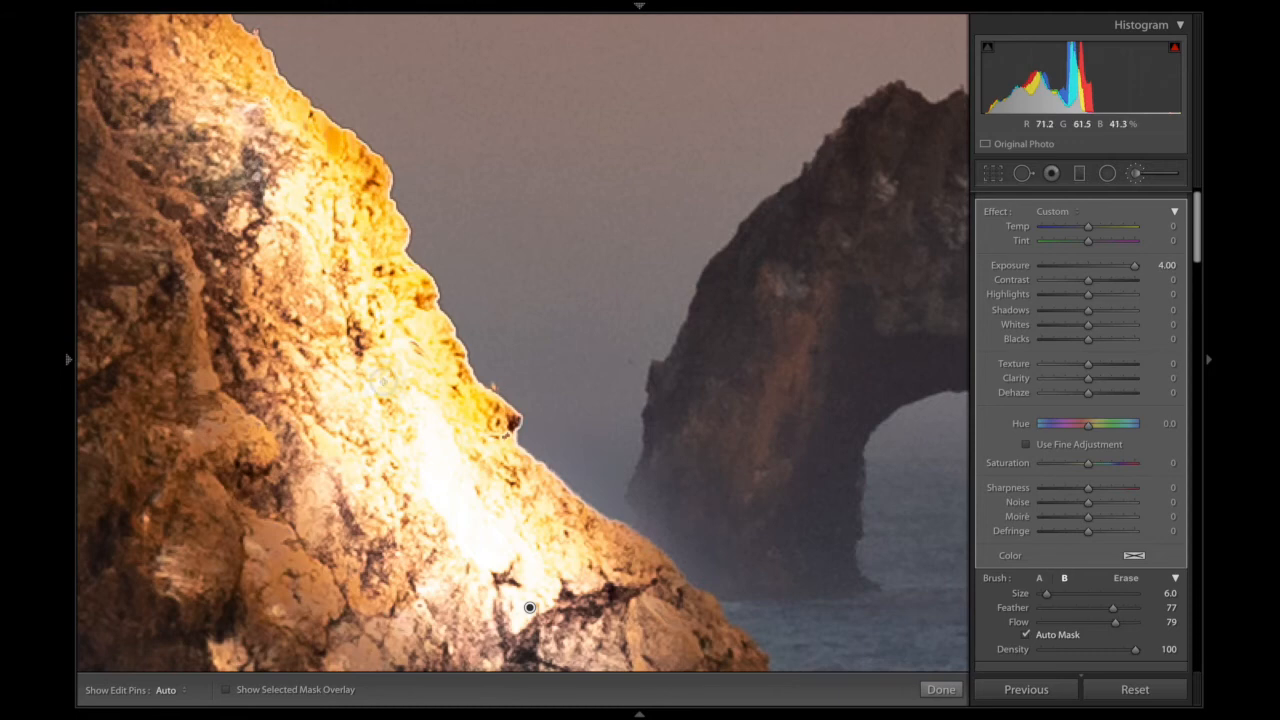
- Turn off Auto Mask and paint over the interior of the tall sea stack's sunlit face
{"action": "key", "text": "z"}
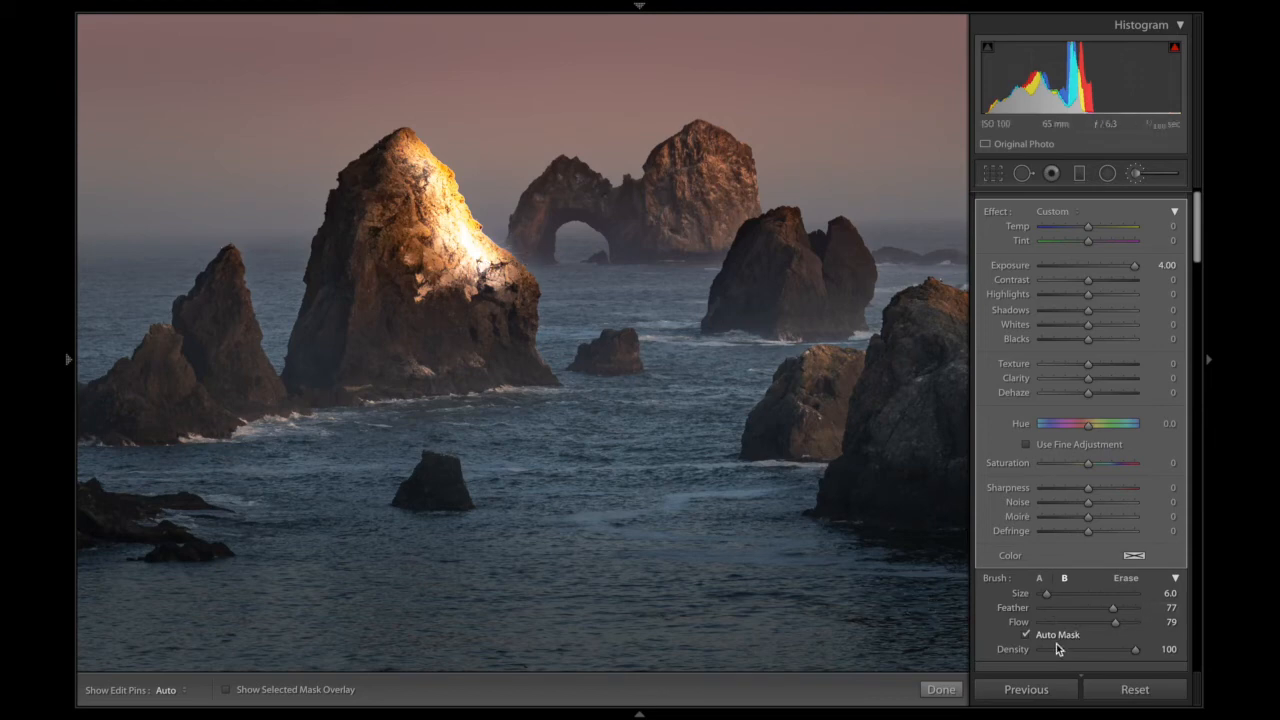
{"action": "mouse_move", "coordinate": [470, 310]}
{"action": "left_mouse_down"}
{"action": "mouse_move", "coordinate": [464, 268]}
{"action": "mouse_move", "coordinate": [400, 172]}
{"action": "left_mouse_up"}
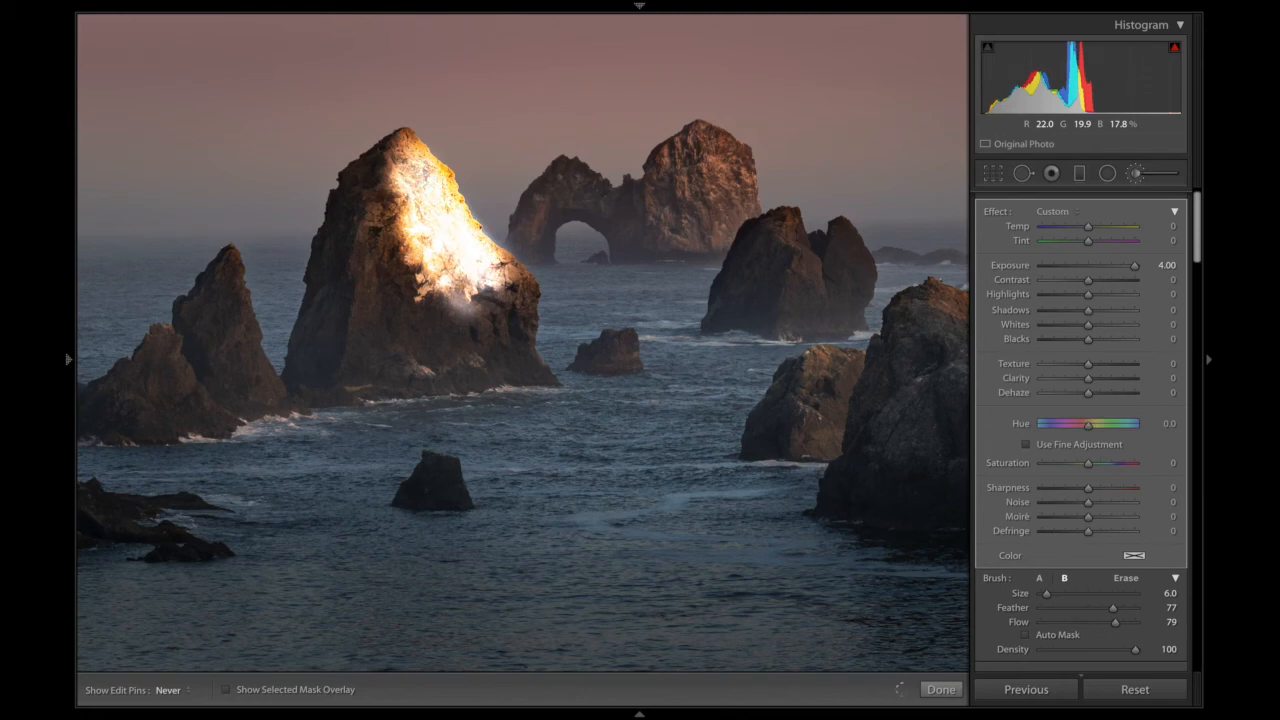
- Paint further down the tall sea stack's shaded side, delete the bright brush adjustment and close the Adjustment Brush
{"action": "left_click_drag", "start_coordinate": [391, 277], "coordinate": [382, 186]}
{"action": "key", "text": "Return"}
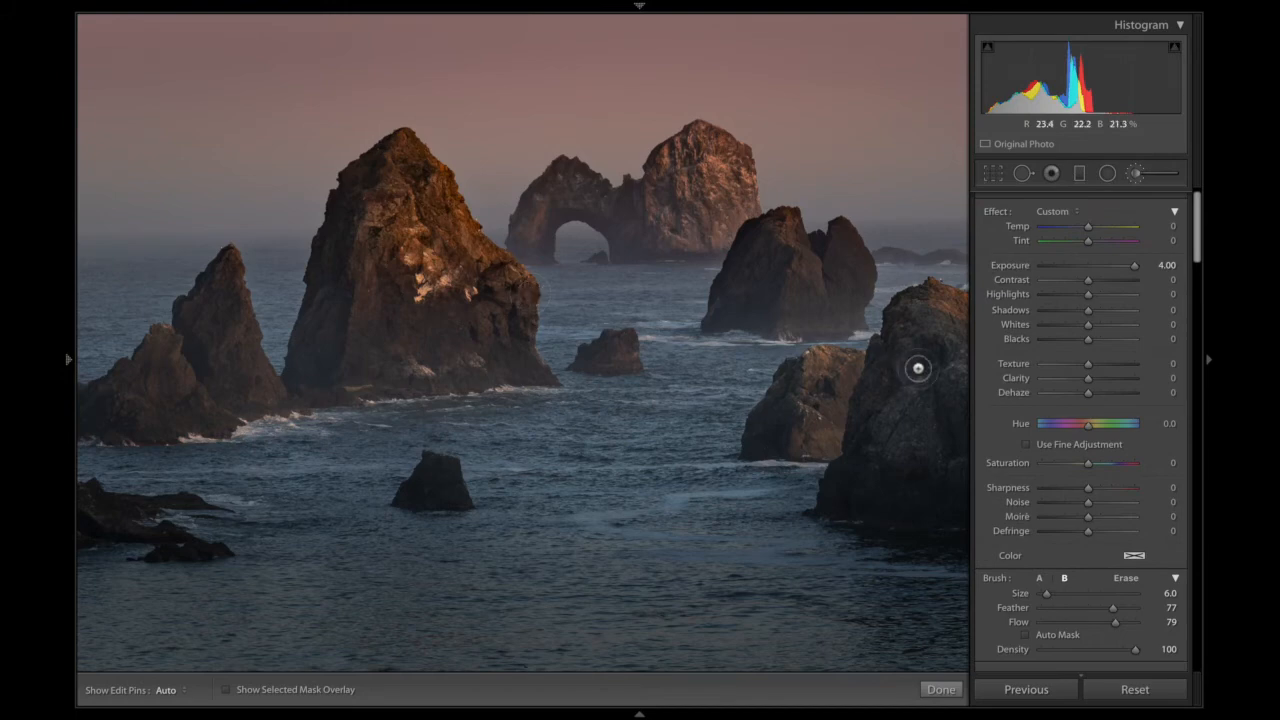
{"action": "key", "text": "z"}
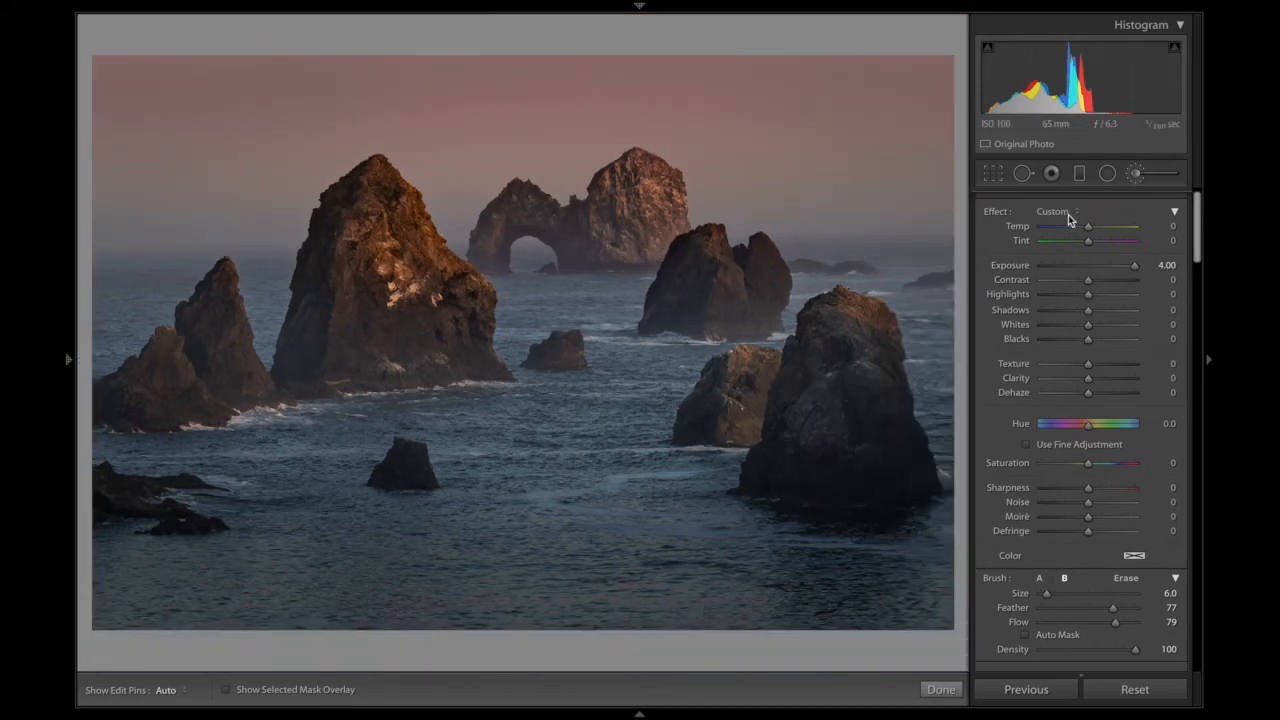
{"action": "key", "text": "alt"}
{"action": "left_click", "coordinate": [1133, 174]}
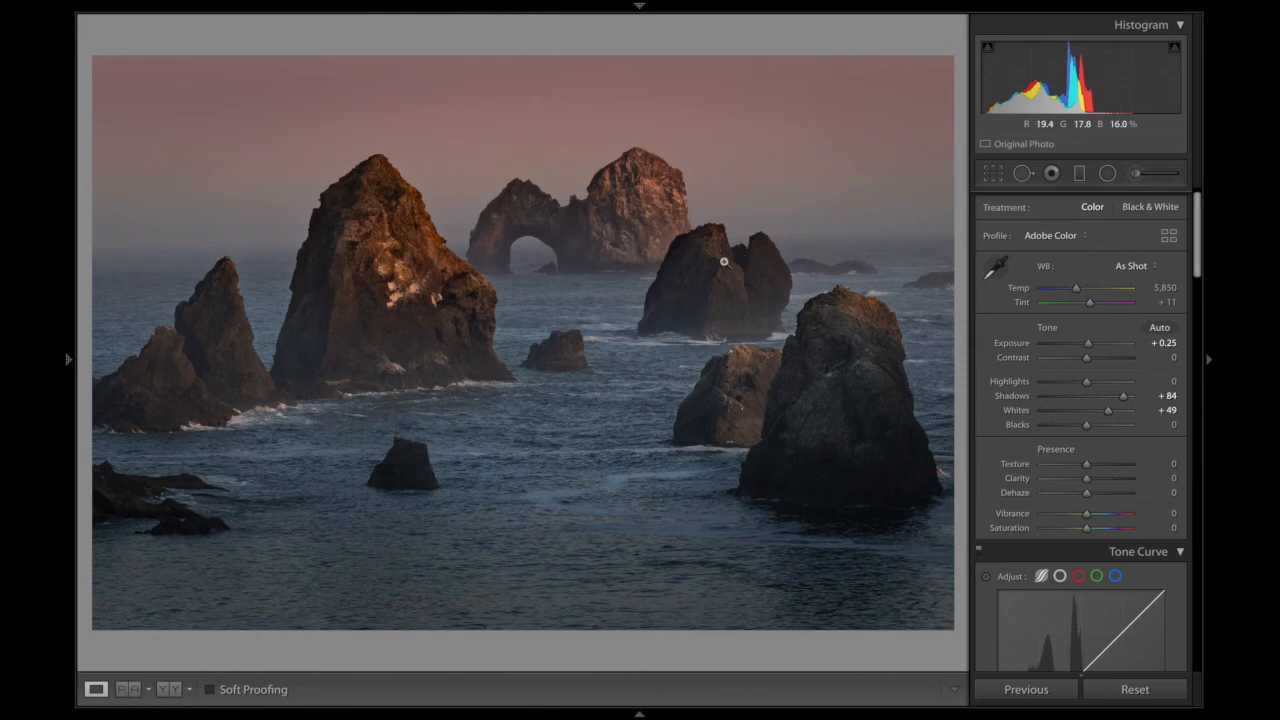
- Start a new brush adjustment with Feather 54, Flow 32 and Auto Mask on, painting the small rock behind the foreground stack
{"action": "left_click", "coordinate": [1135, 174]}
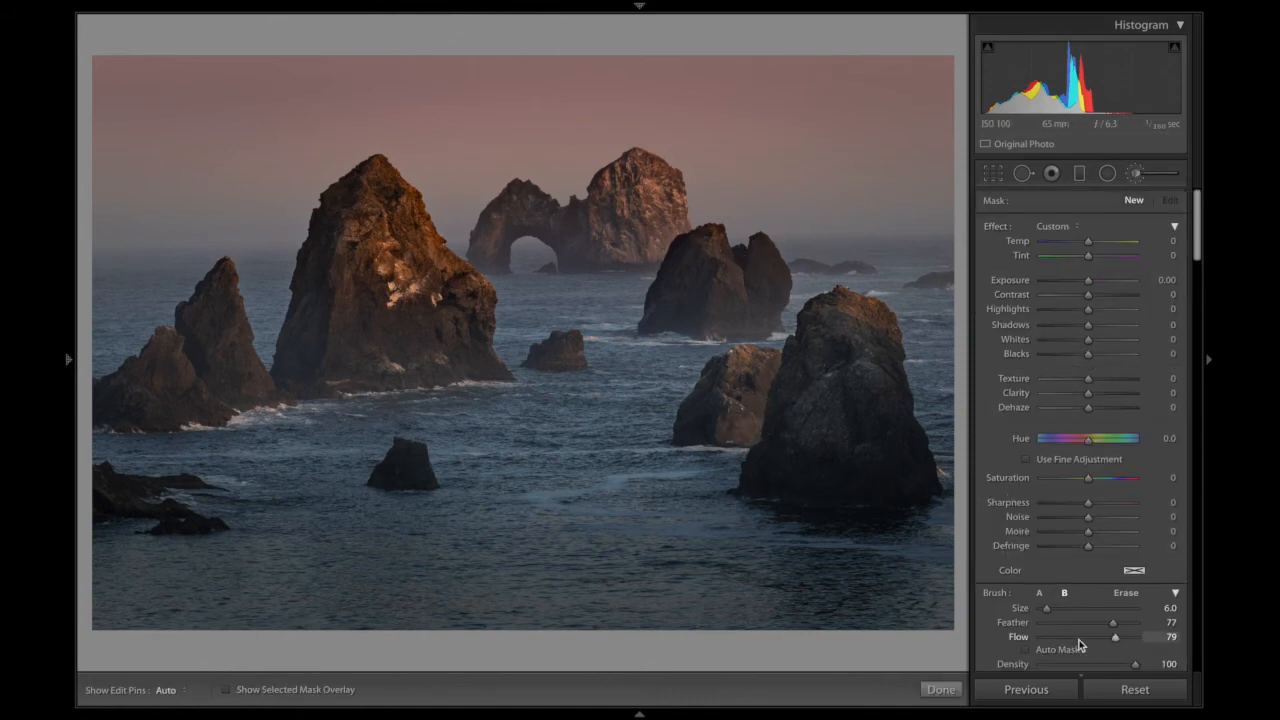
{"action": "left_click_drag", "start_coordinate": [1065, 640], "coordinate": [1071, 640]}
{"action": "left_click", "coordinate": [1091, 623]}
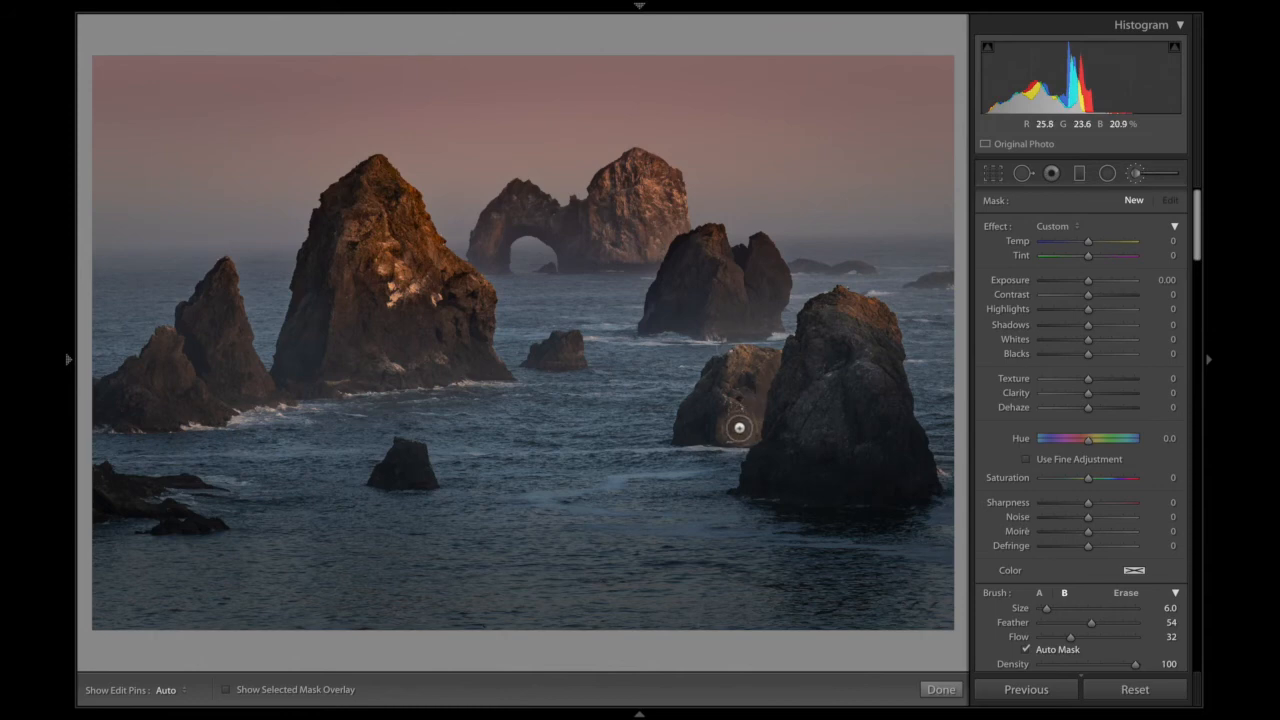
{"action": "key", "text": "h"}
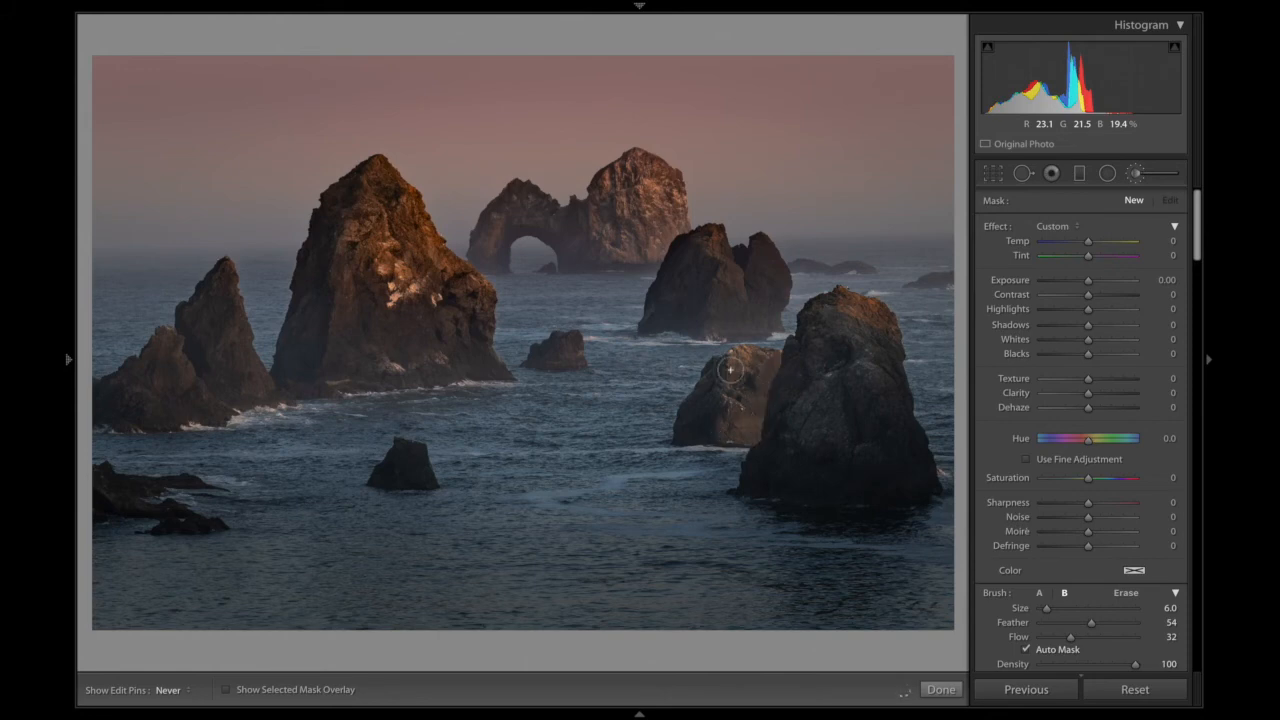
{"action": "key", "text": "h"}
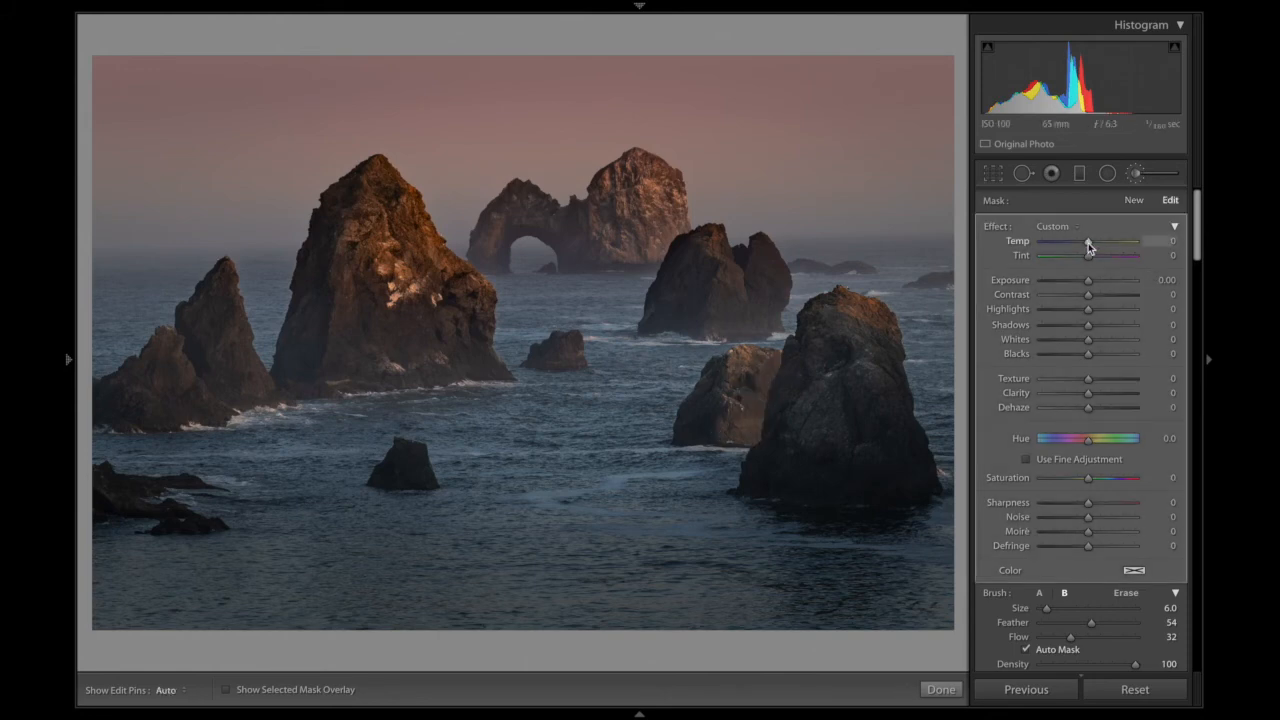
- Set the brush adjustment's Temp to 29 and Whites to 100, and extend the painting onto the double-peaked middle rock
{"action": "left_click_drag", "start_coordinate": [1089, 339], "coordinate": [1146, 344]}
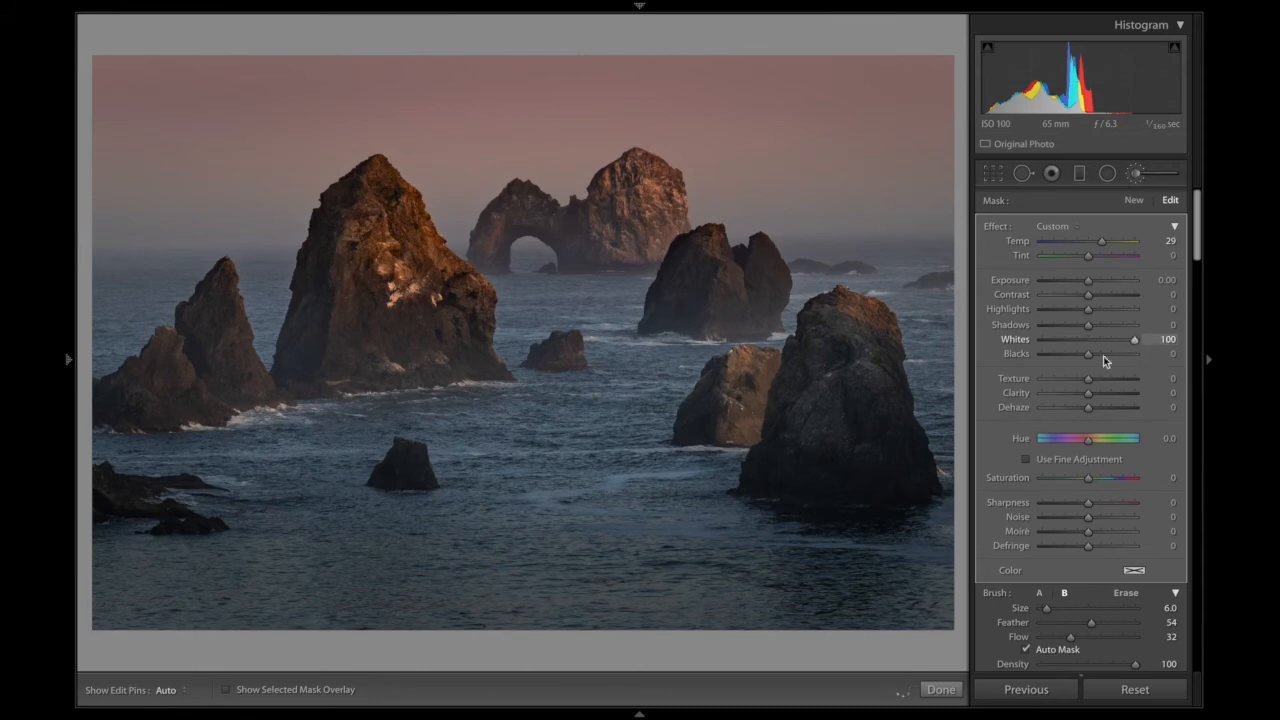
{"action": "key", "text": "h"}
{"action": "key", "text": "h"}
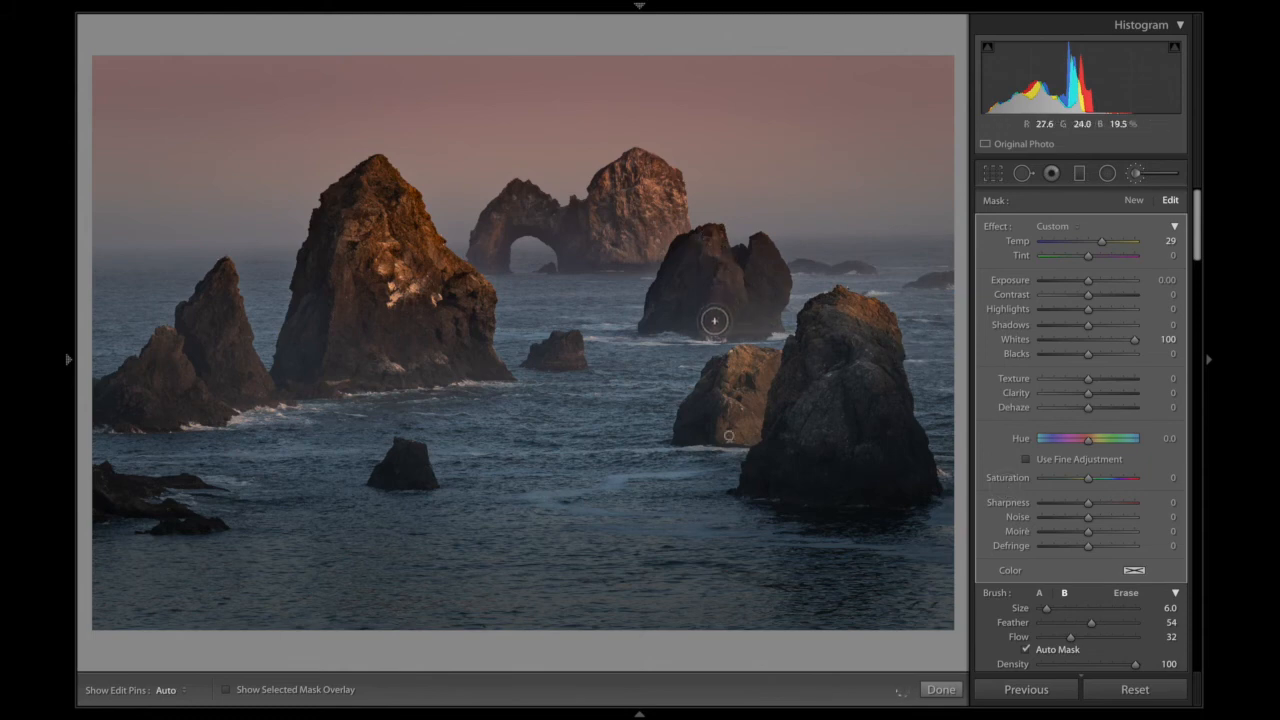
{"action": "key", "text": "h"}
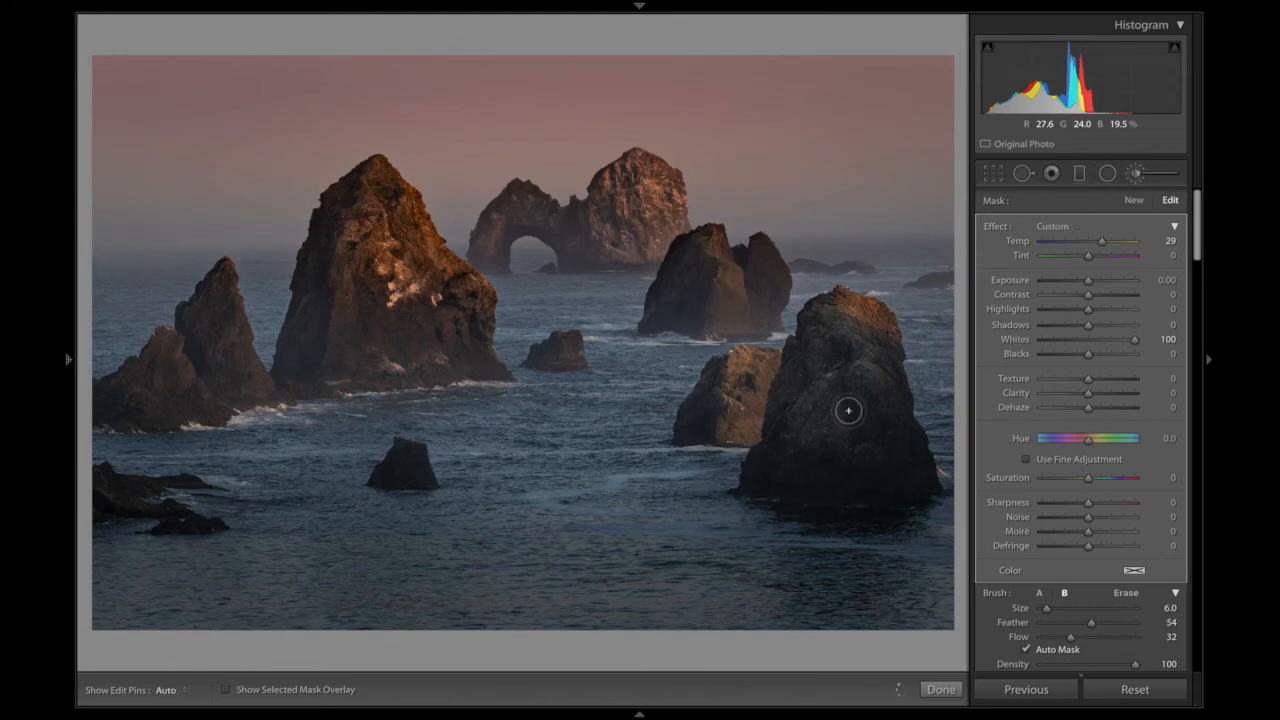
{"action": "key", "text": "h"}
- Set the Erase brush Flow to 33 and erase excess light from the lower part of the double-peaked middle rock
{"action": "key", "text": "alt"}
{"action": "key", "text": "alt"}
{"action": "scroll", "coordinate": [717, 318], "scroll_direction": "up", "scroll_amount": 1}
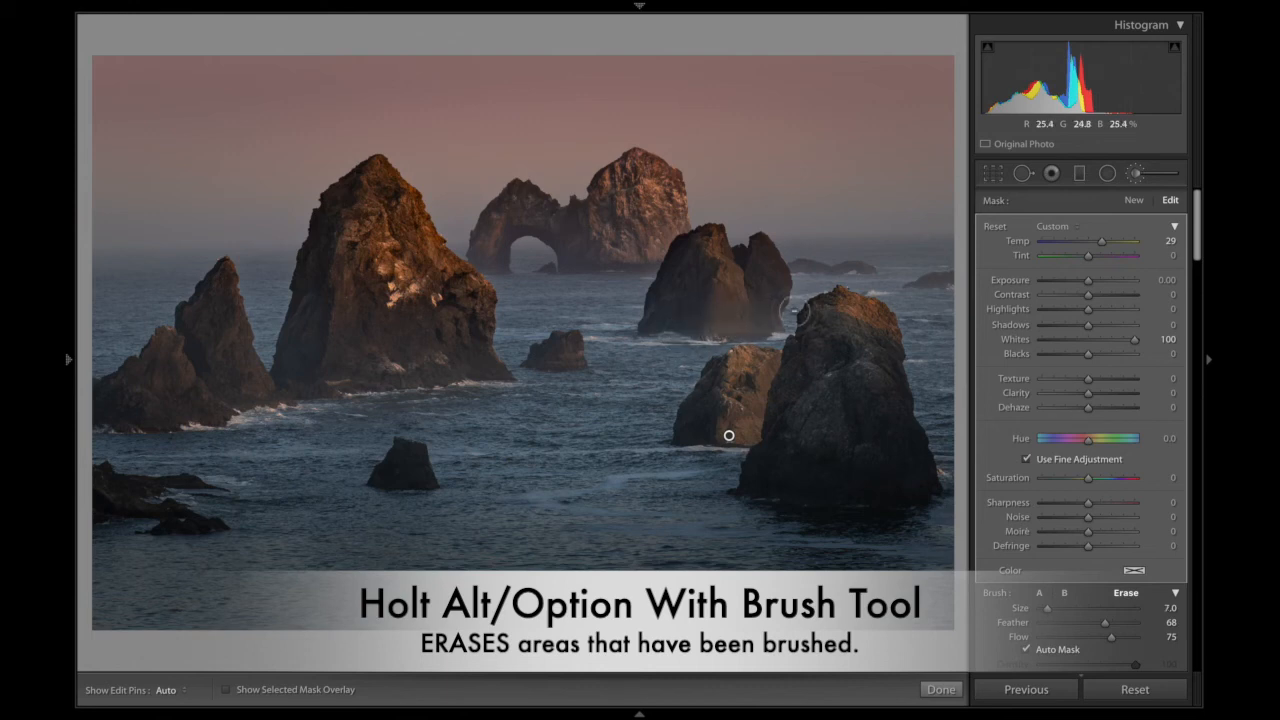
{"action": "key", "text": "alt"}
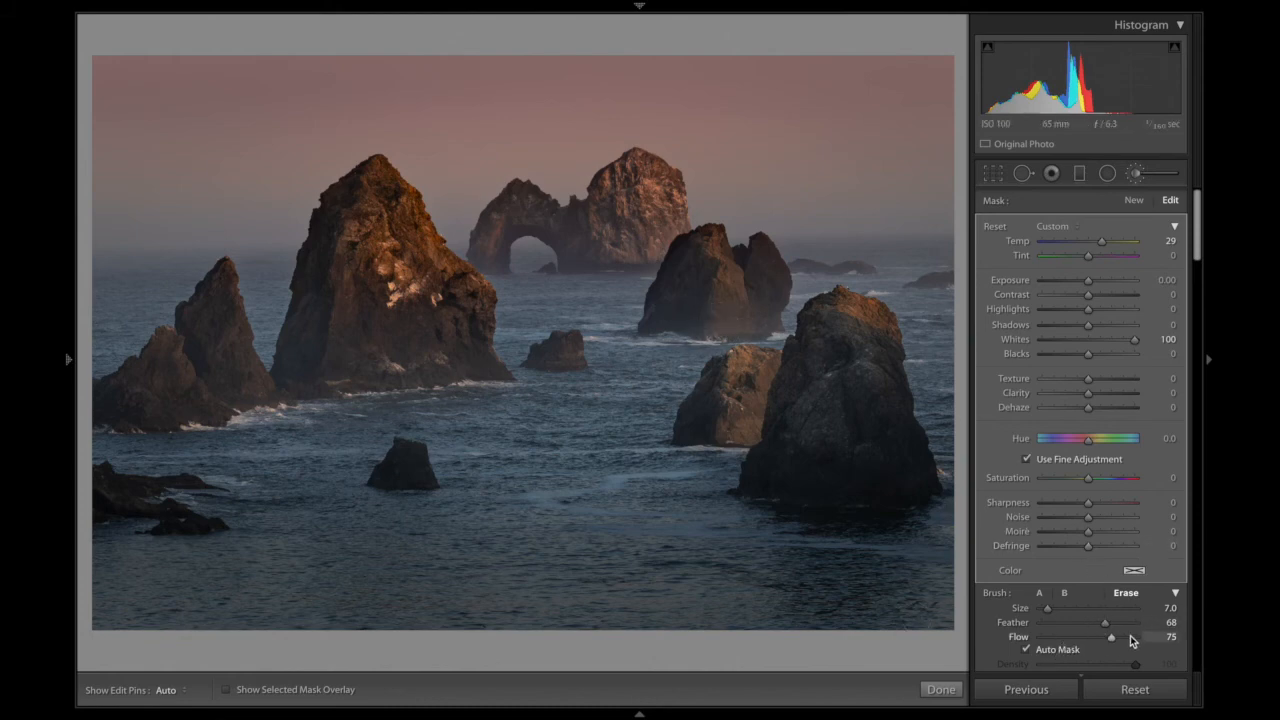
{"action": "left_click_drag", "start_coordinate": [1113, 637], "coordinate": [1072, 637]}
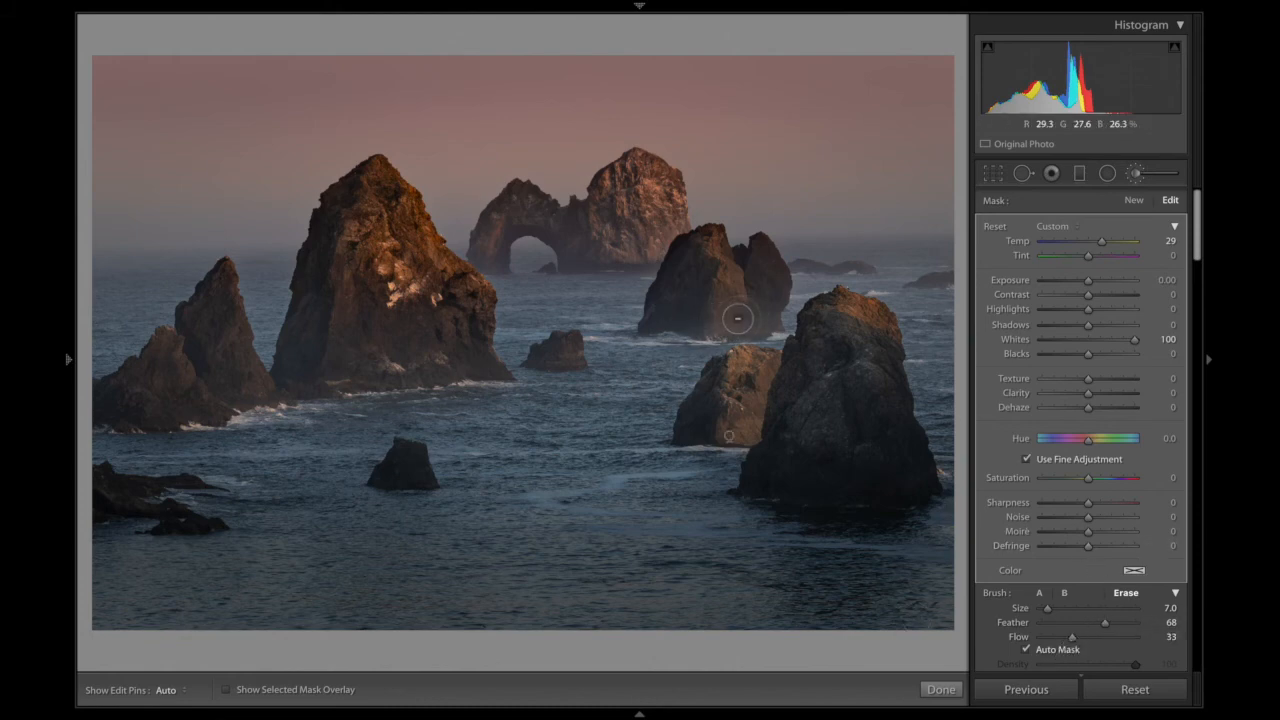
{"action": "mouse_move", "coordinate": [704, 326]}
{"action": "left_mouse_down"}
{"action": "mouse_move", "coordinate": [757, 330]}
{"action": "mouse_move", "coordinate": [691, 329]}
{"action": "mouse_move", "coordinate": [760, 325]}
{"action": "mouse_move", "coordinate": [688, 339]}
{"action": "mouse_move", "coordinate": [760, 325]}
{"action": "mouse_move", "coordinate": [720, 308]}
{"action": "left_mouse_up"}
{"action": "key", "text": "h"}
{"action": "key", "text": "h"}
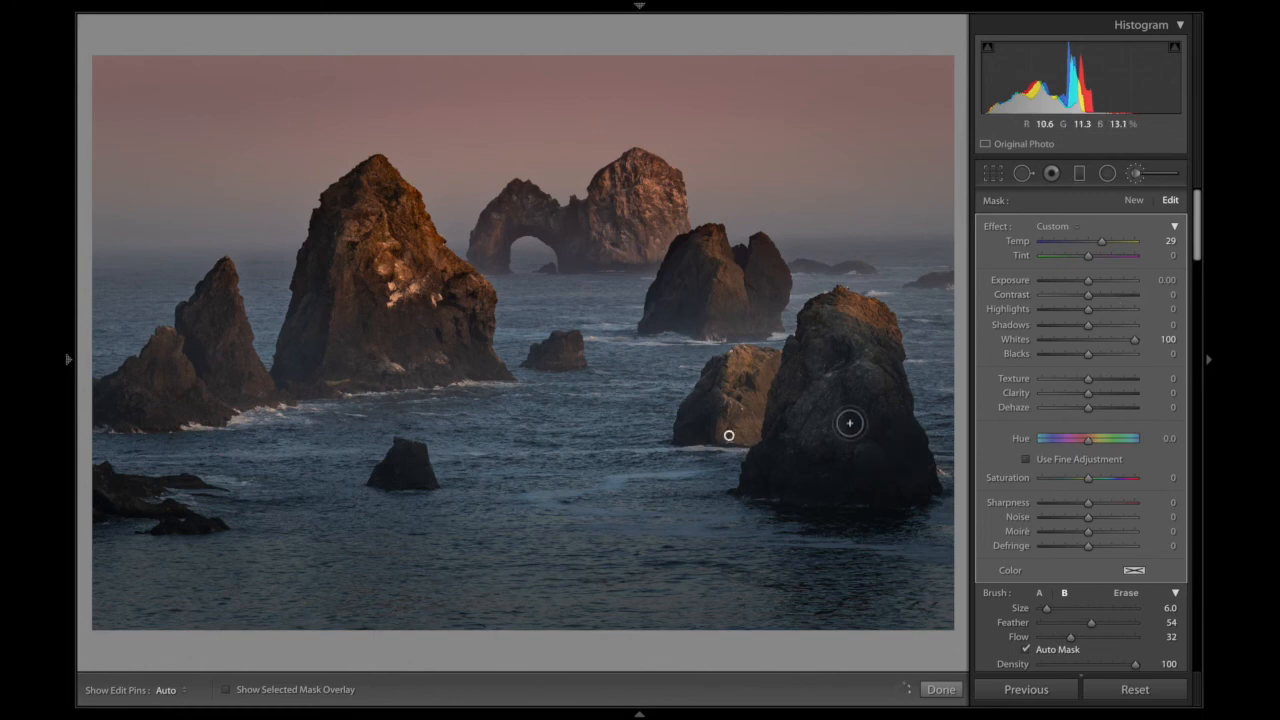
- Raise the Erase brush Flow, try erasing the light on the small rock behind the foreground stack, and undo the stroke
{"action": "key", "text": "alt"}
{"action": "left_click", "coordinate": [1085, 637], "text": "alt"}
{"action": "left_click_drag", "start_coordinate": [1085, 640], "coordinate": [1172, 640]}
{"action": "key", "text": "h"}
{"action": "mouse_move", "coordinate": [740, 398]}
{"action": "left_mouse_down"}
{"action": "mouse_move", "coordinate": [740, 446]}
{"action": "mouse_move", "coordinate": [743, 413]}
{"action": "left_mouse_up"}
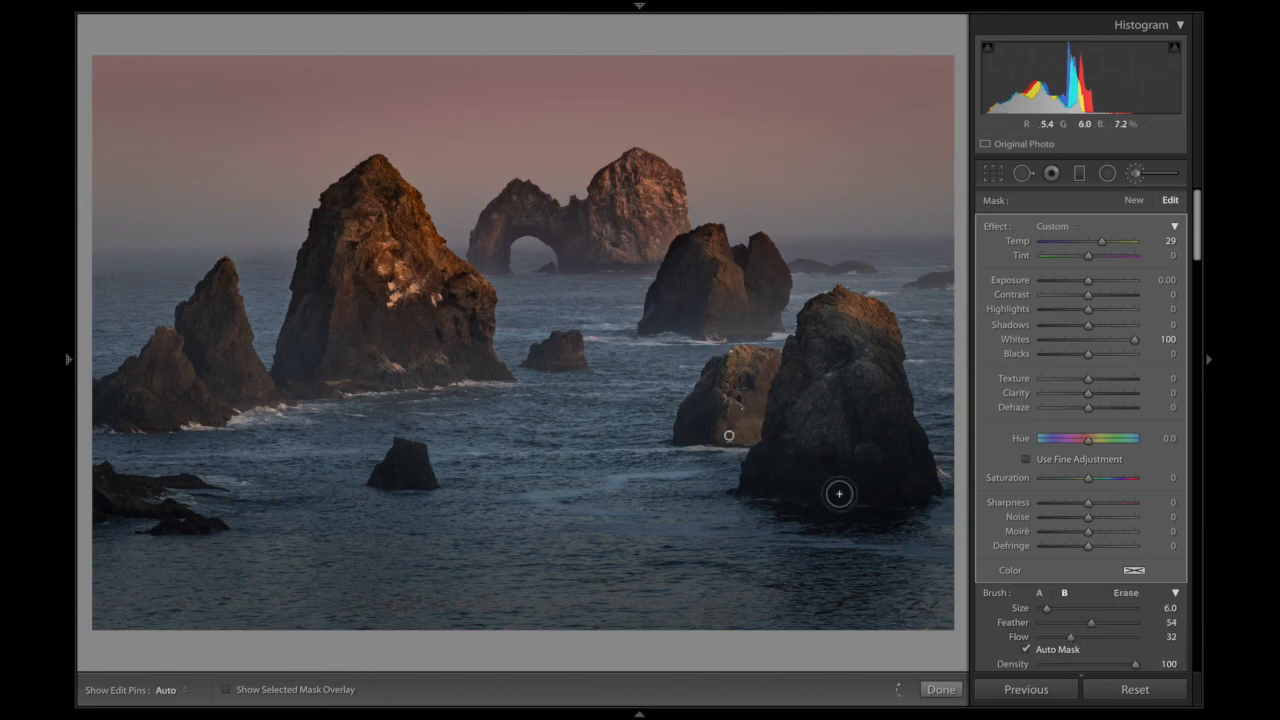
{"action": "key", "text": "ctrl+z"}
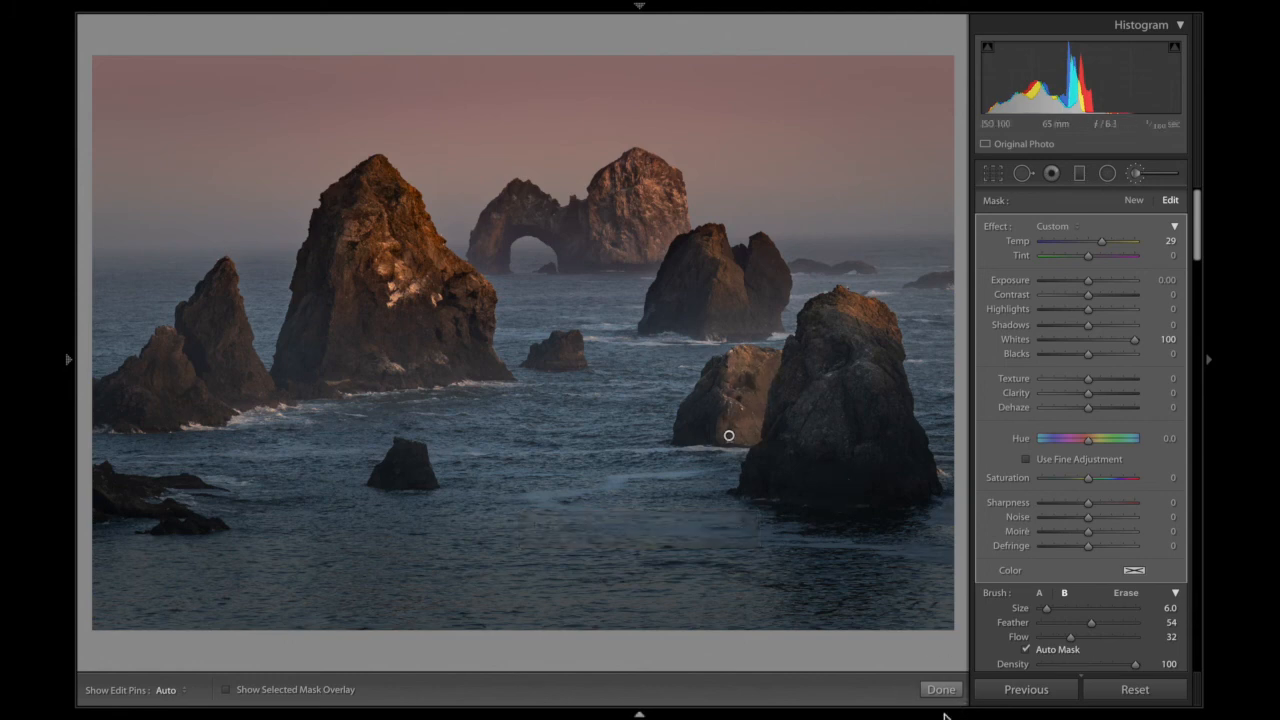
- Finish the brush adjustment and compare the edited photo with its Before version
{"action": "left_click", "coordinate": [941, 690]}
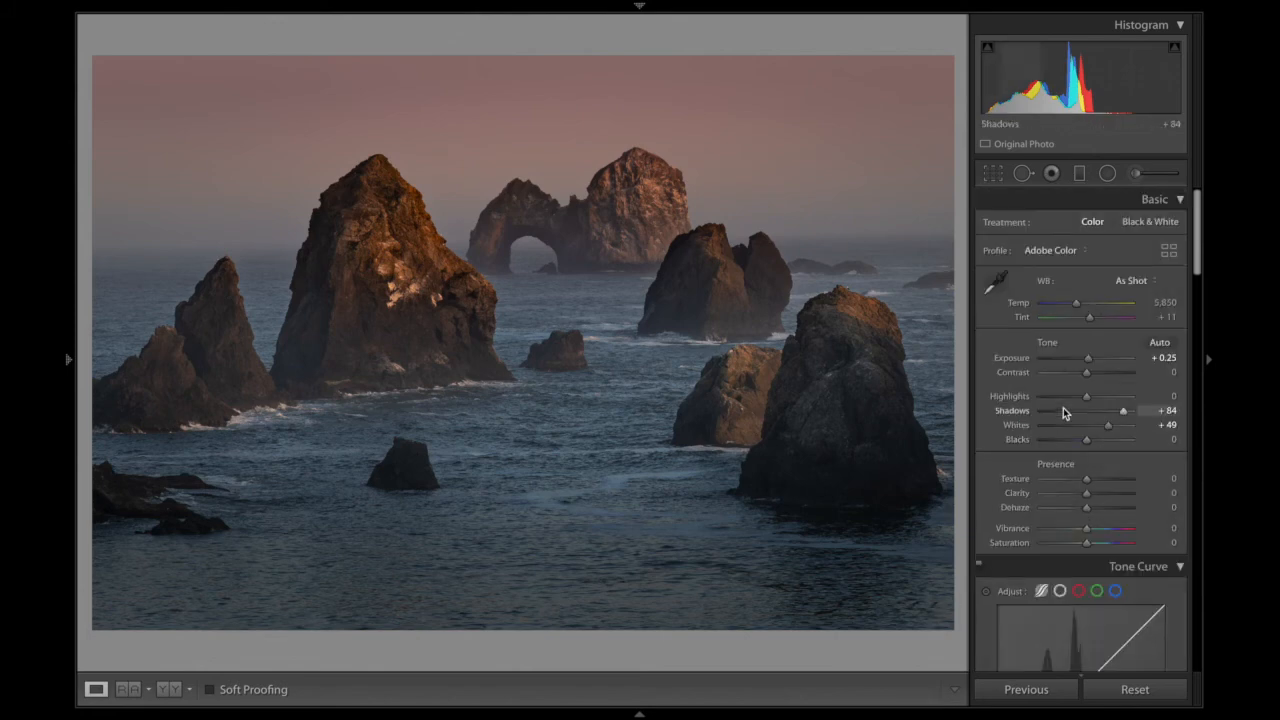
{"action": "key", "text": "backslash"}
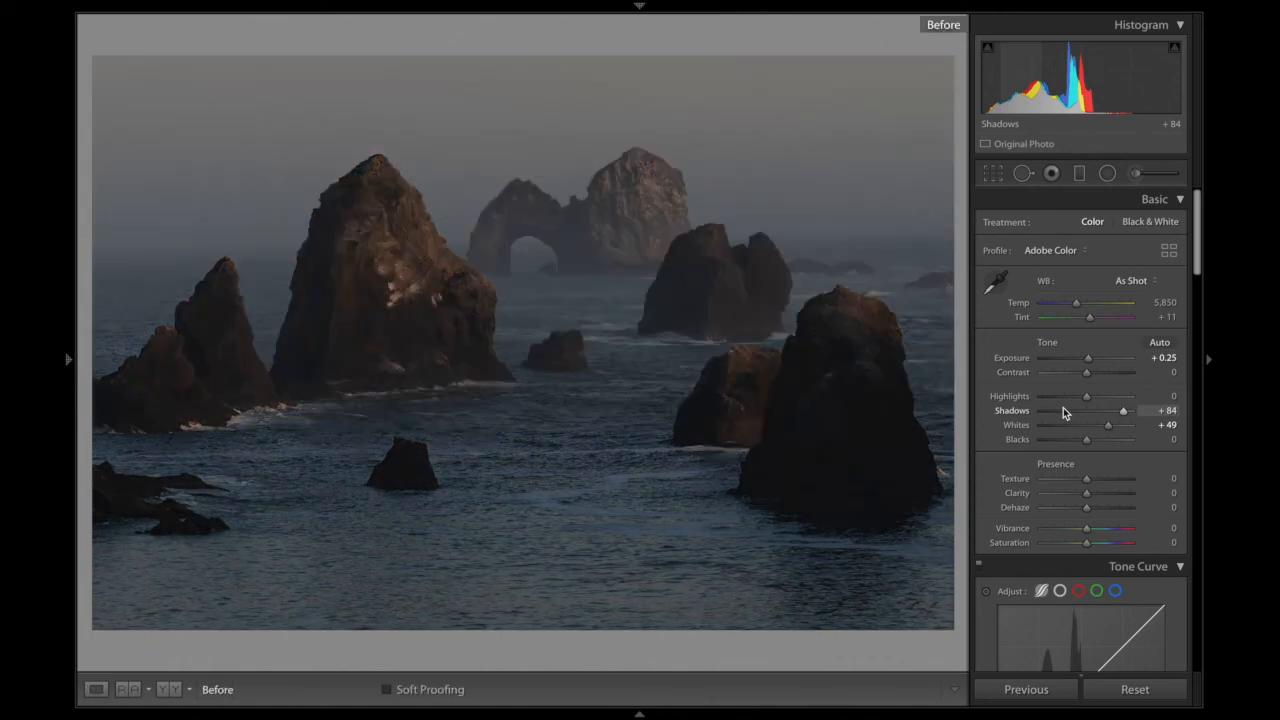
{"action": "key", "text": "backslash"}
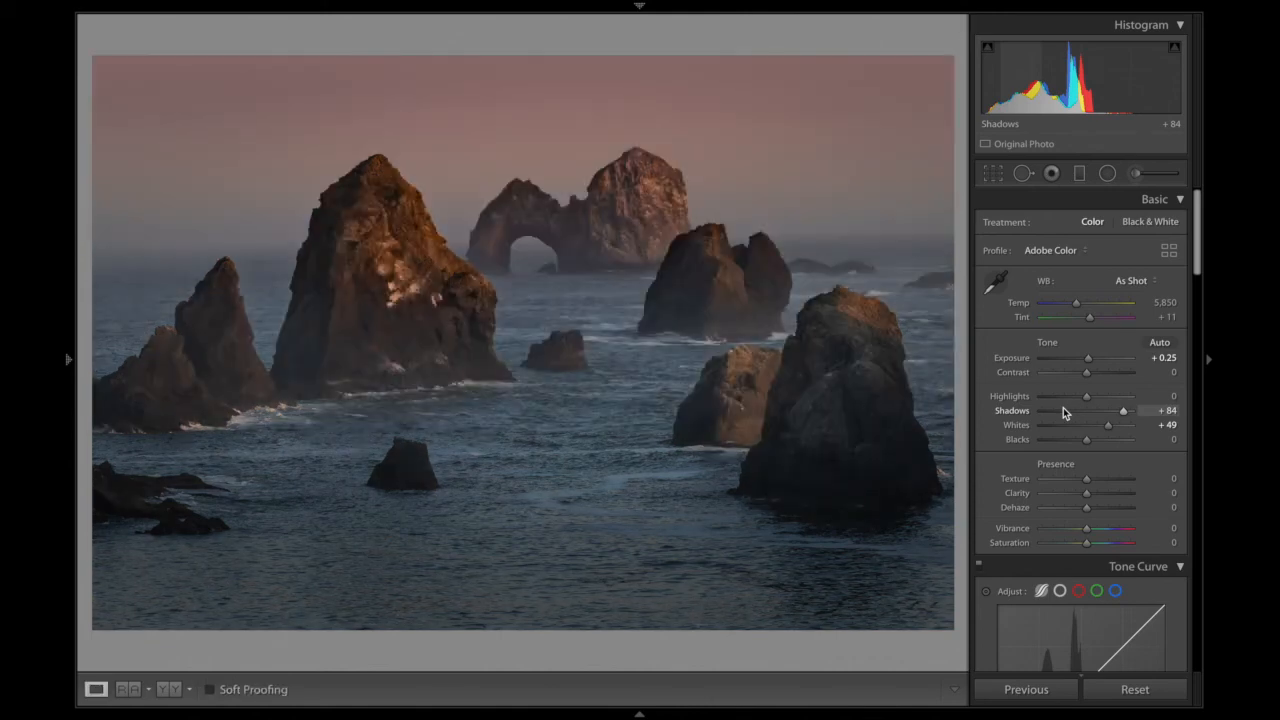
- Try the GLOW1 effect preset across the whole photo with a Graduated Filter started above the image, and delete the filter
{"action": "left_click", "coordinate": [1104, 174]}
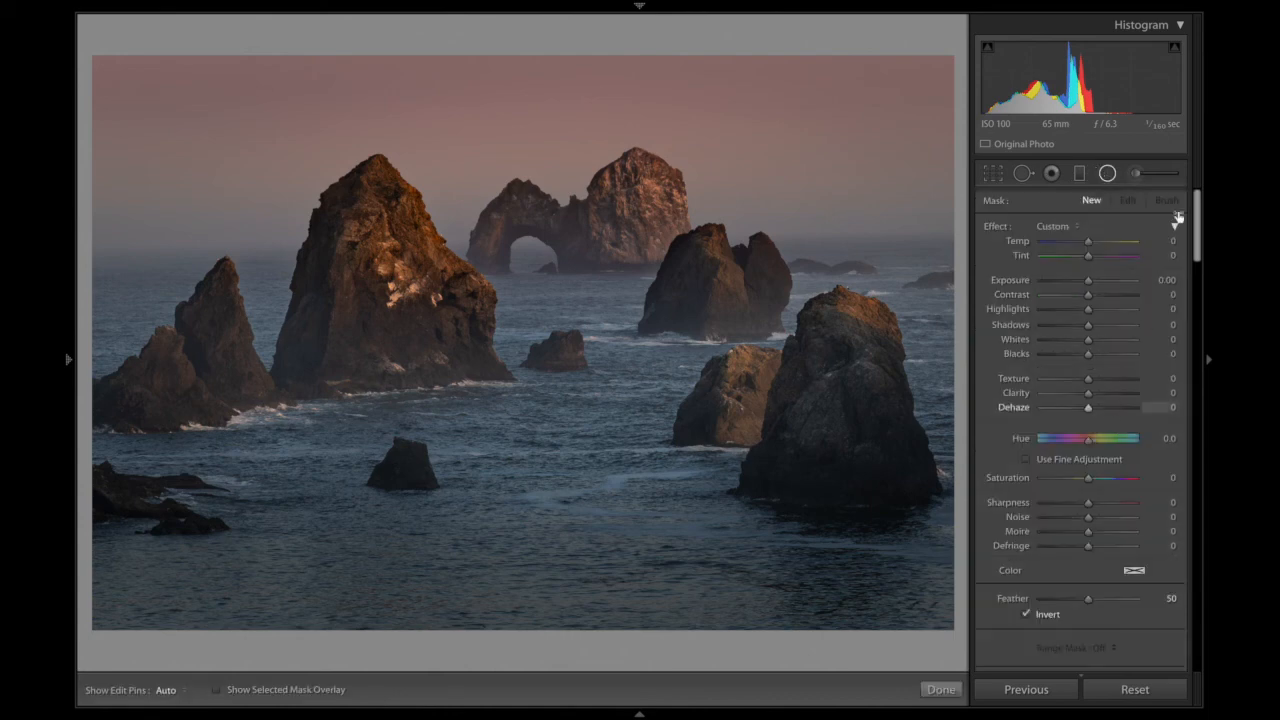
{"action": "left_click", "coordinate": [1060, 226]}
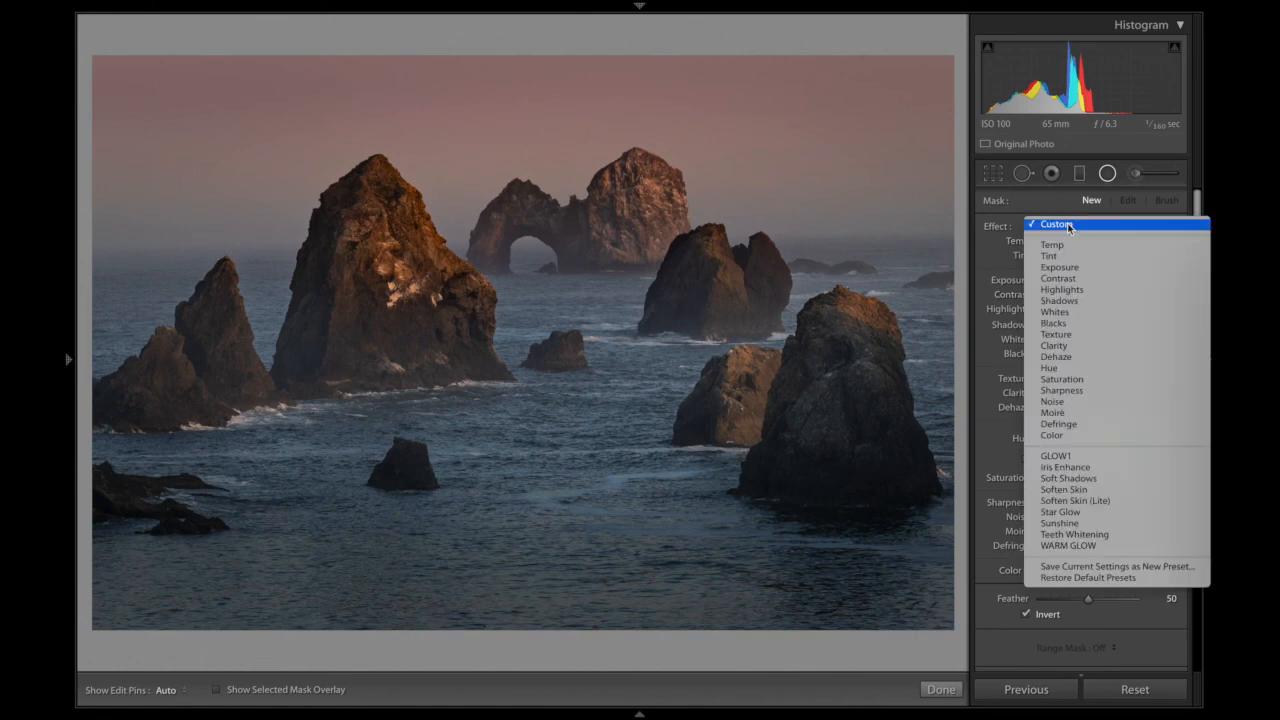
{"action": "left_click", "coordinate": [1056, 456]}
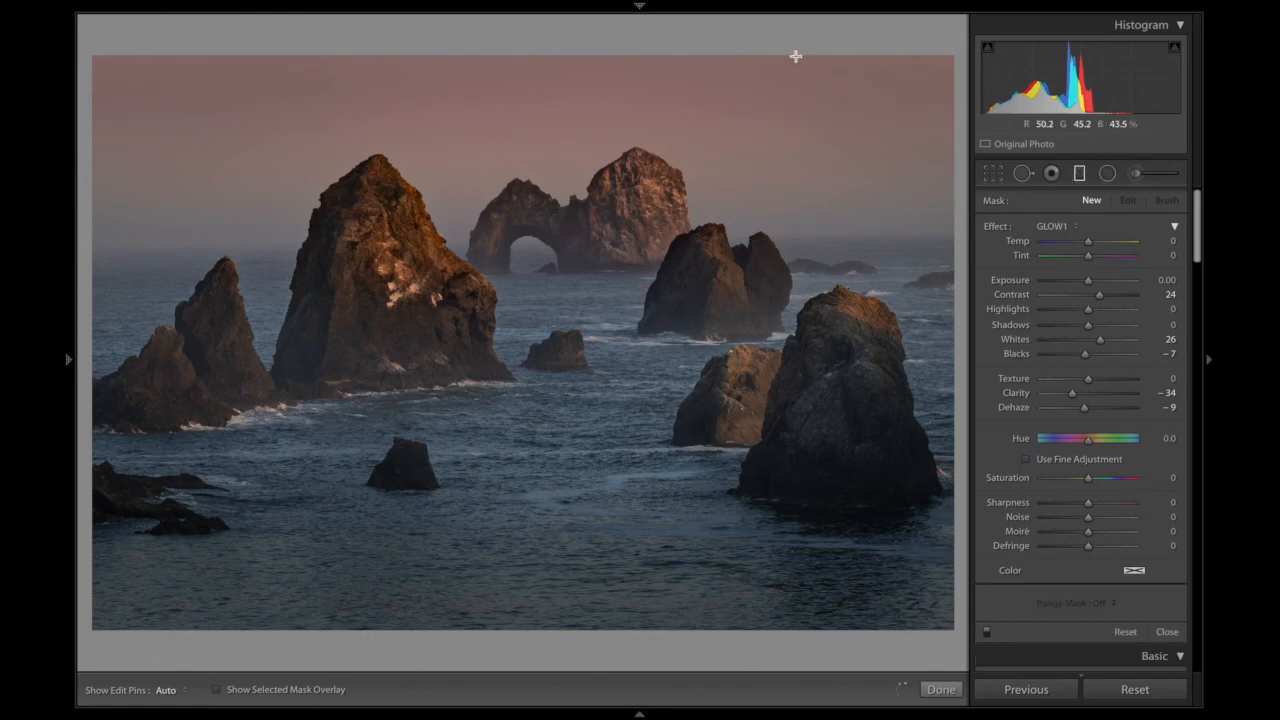
{"action": "left_click_drag", "start_coordinate": [787, 18], "coordinate": [789, 38]}
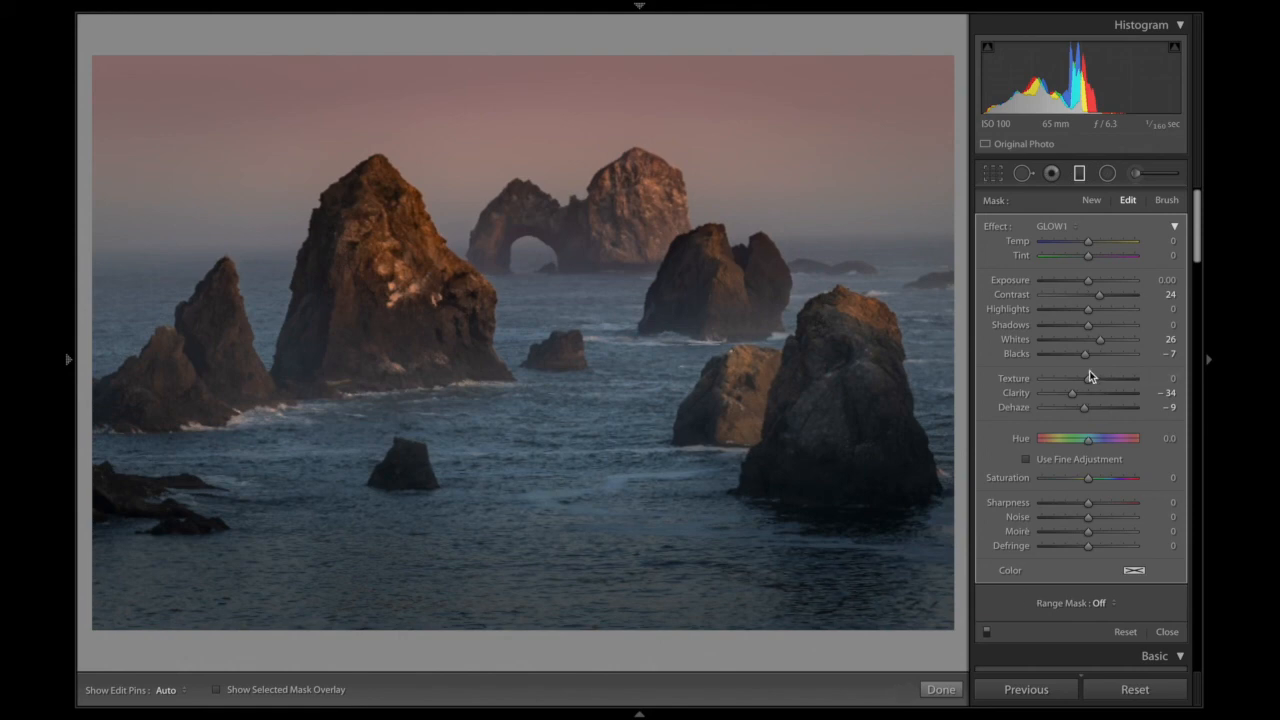
{"action": "key", "text": "Delete"}
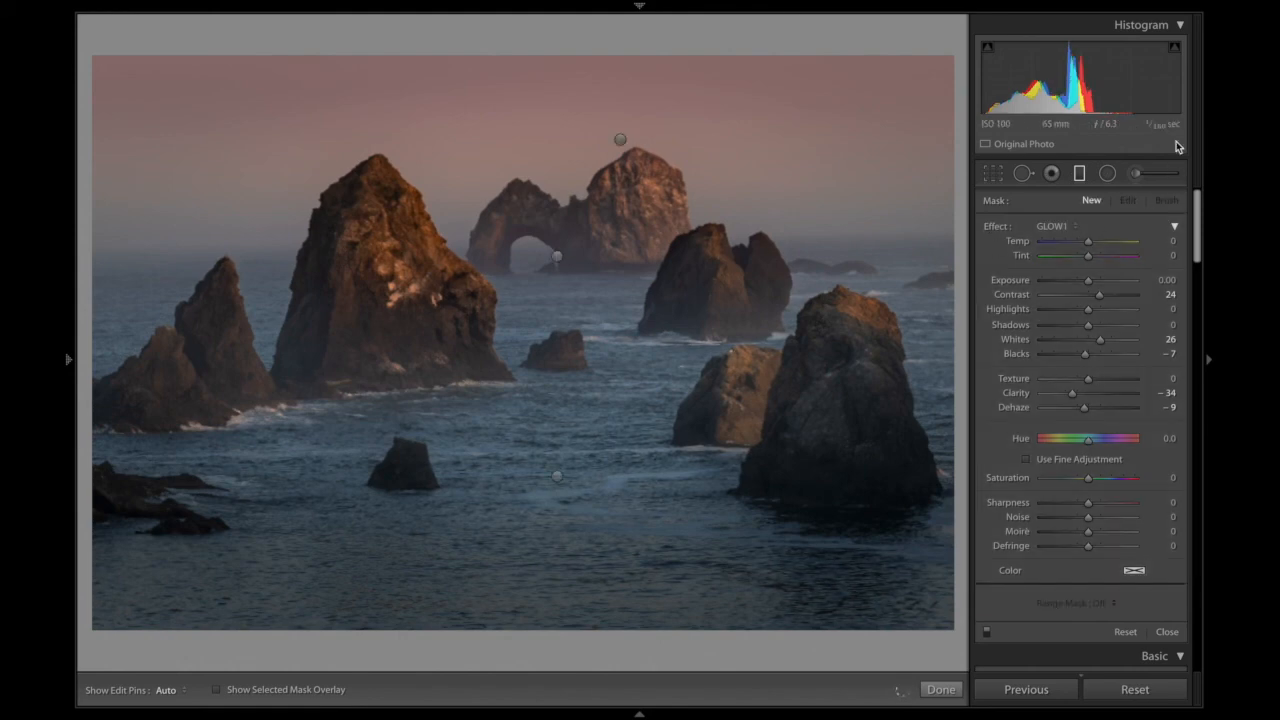